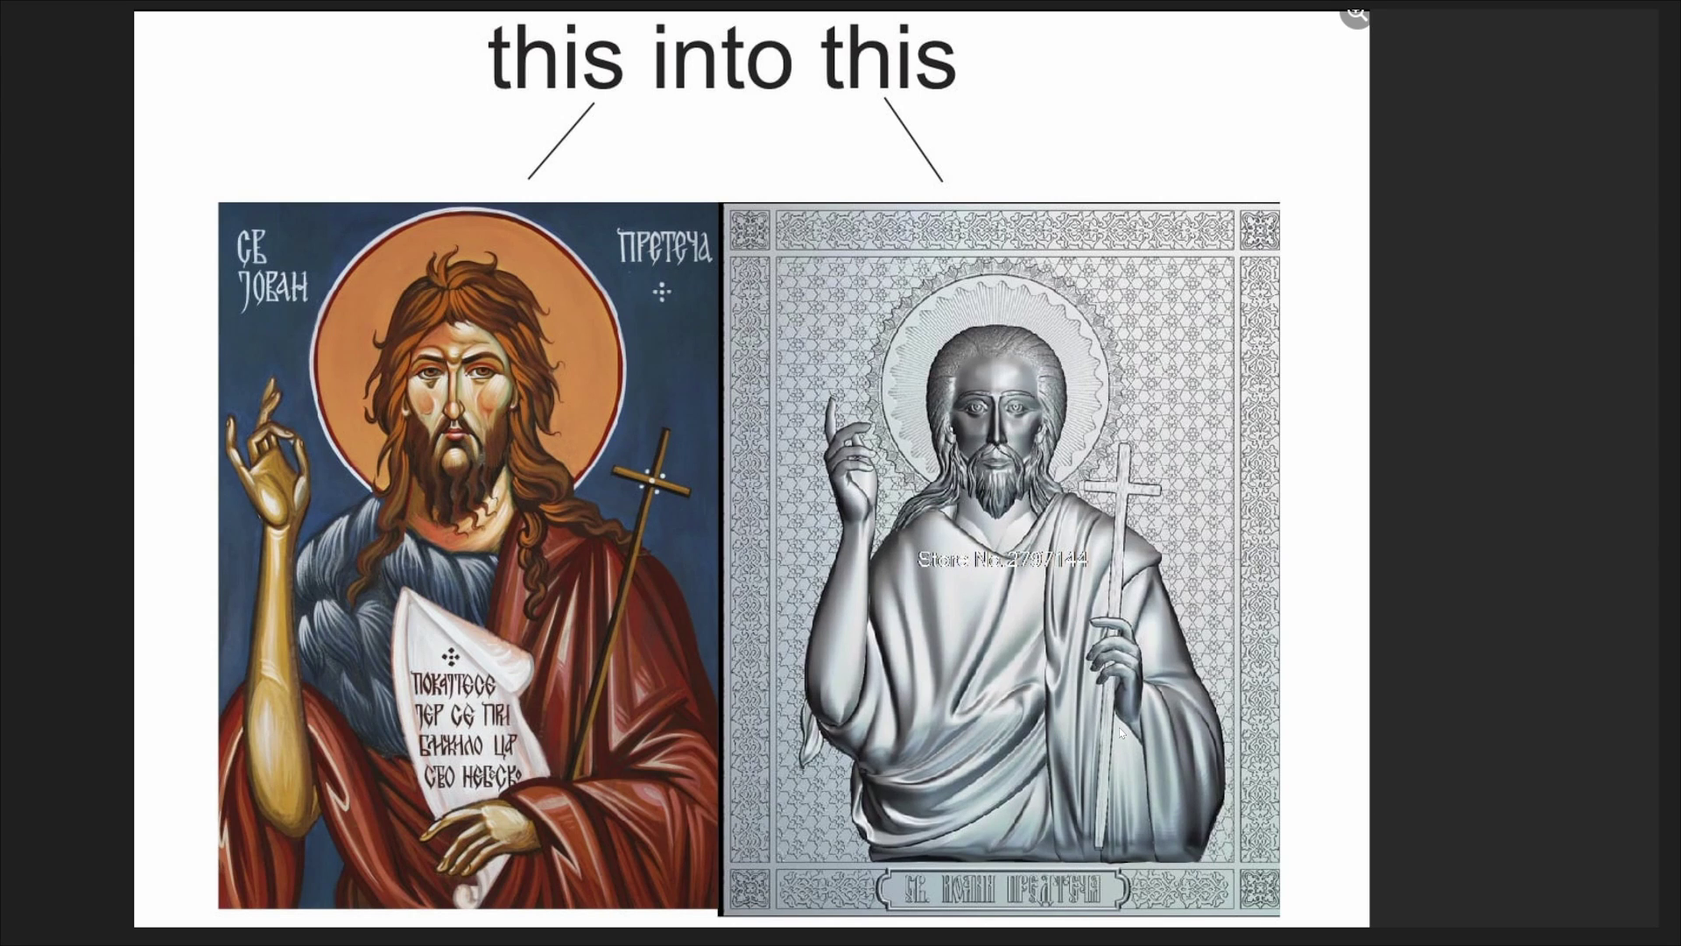
Step: Switch to Blender and check in the preferences that the Import Images as Planes add-on is enabled
key("alt+Tab")
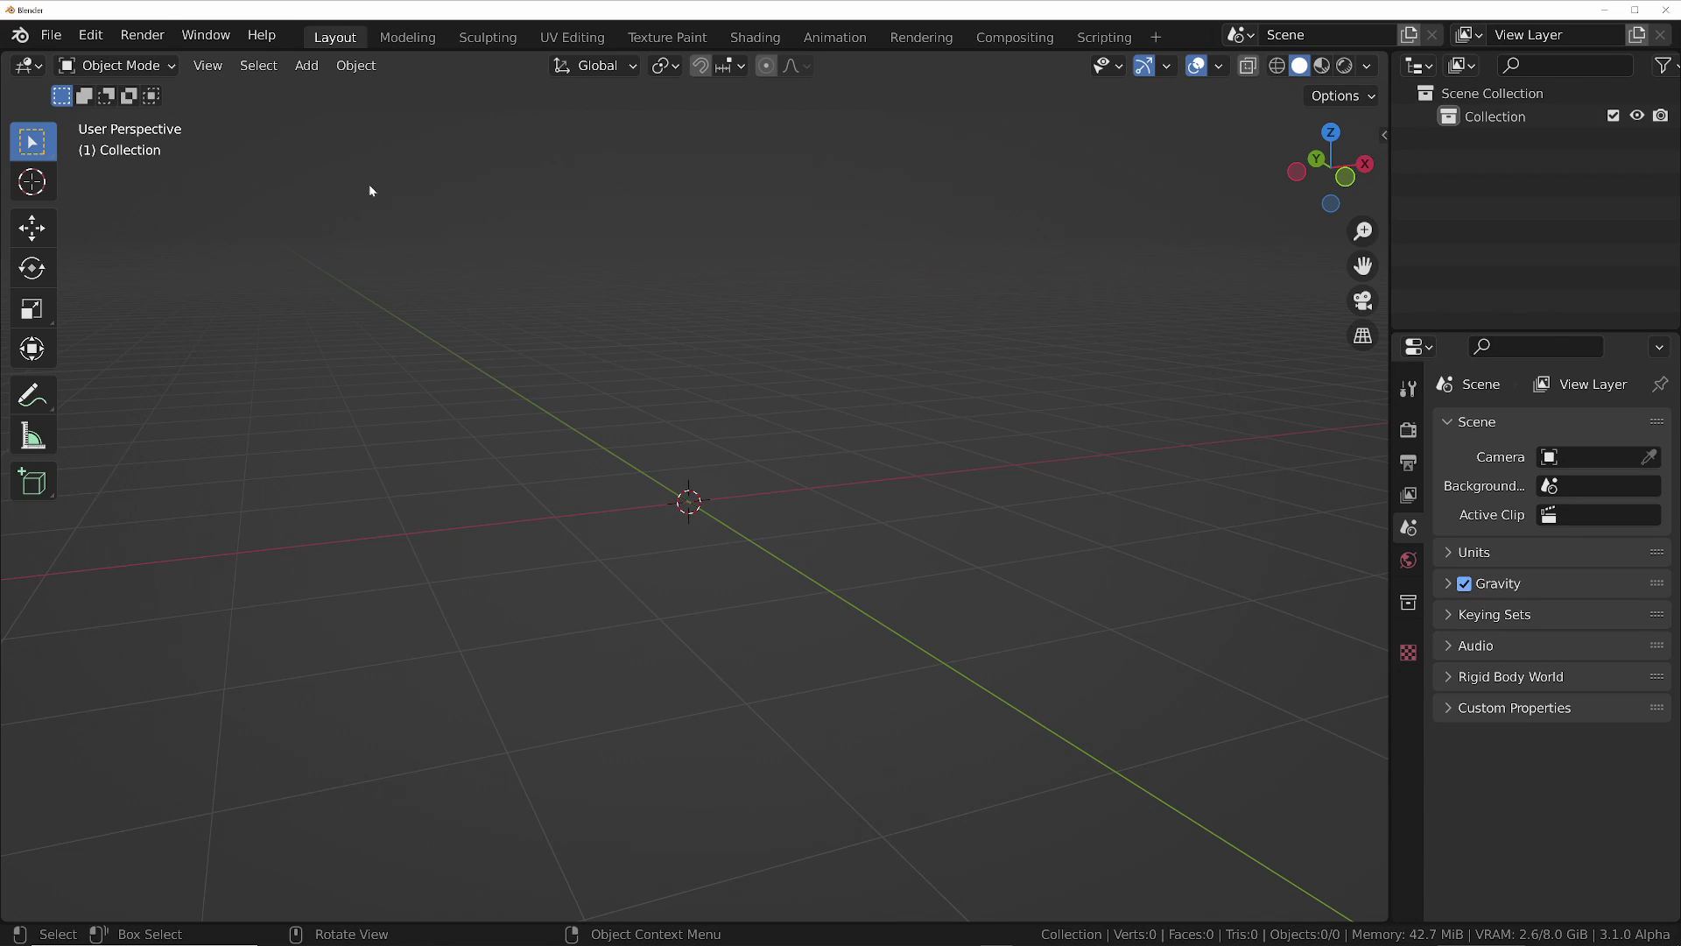
left_click(91, 35)
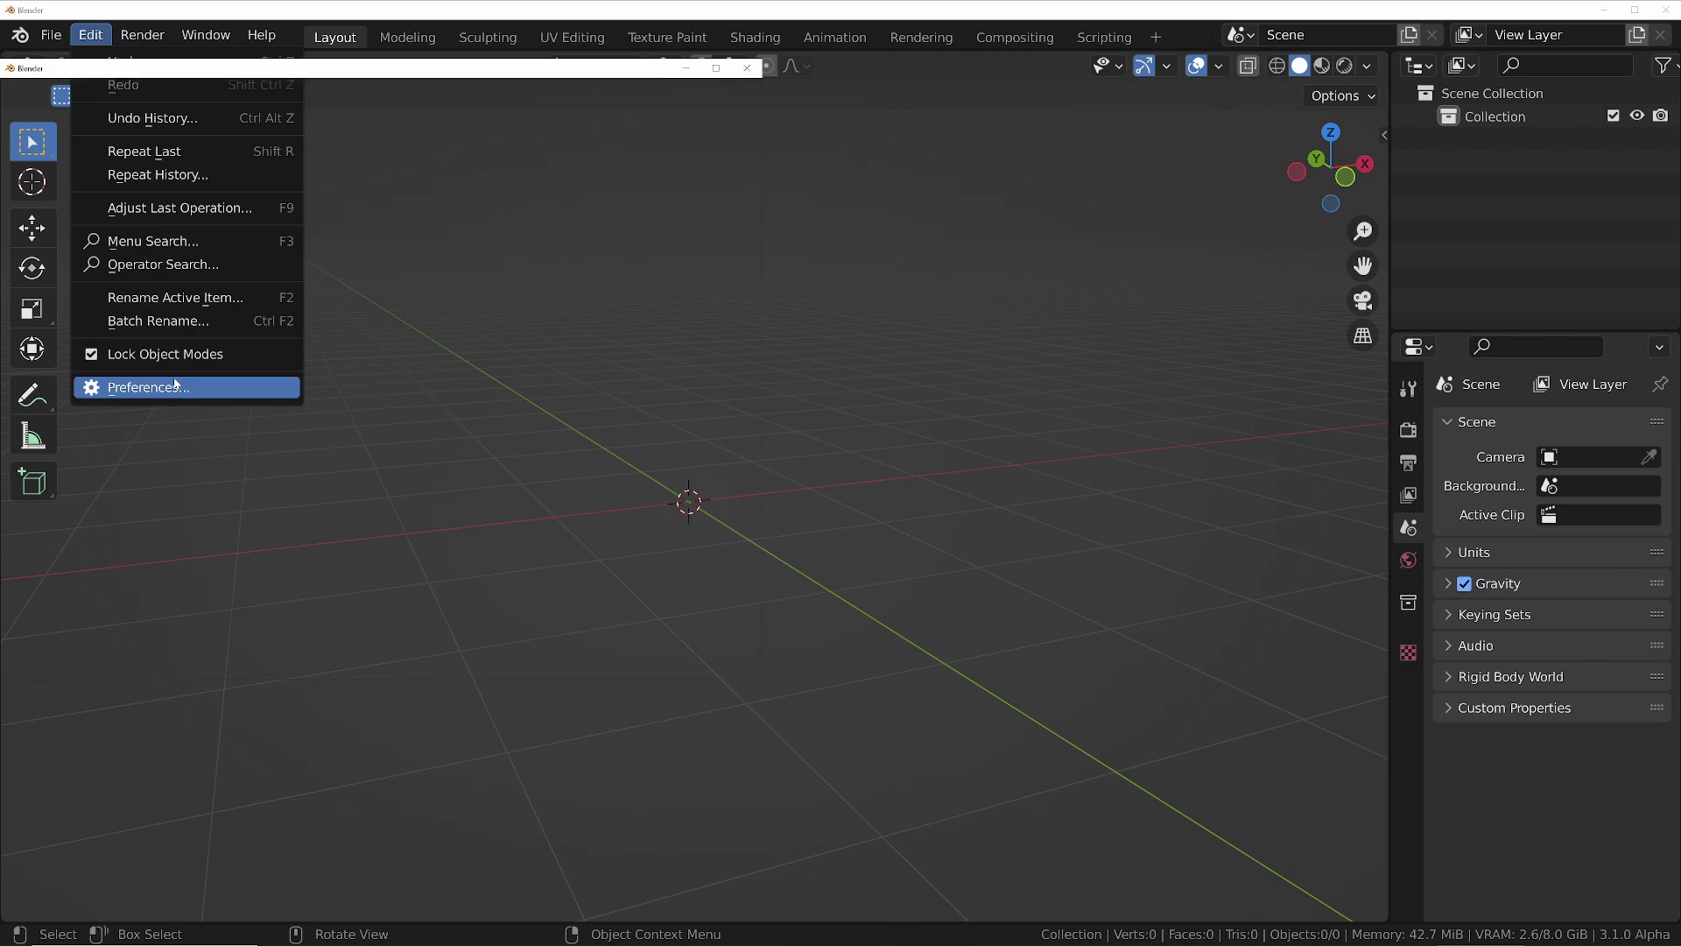
left_click(132, 382)
left_click(625, 133)
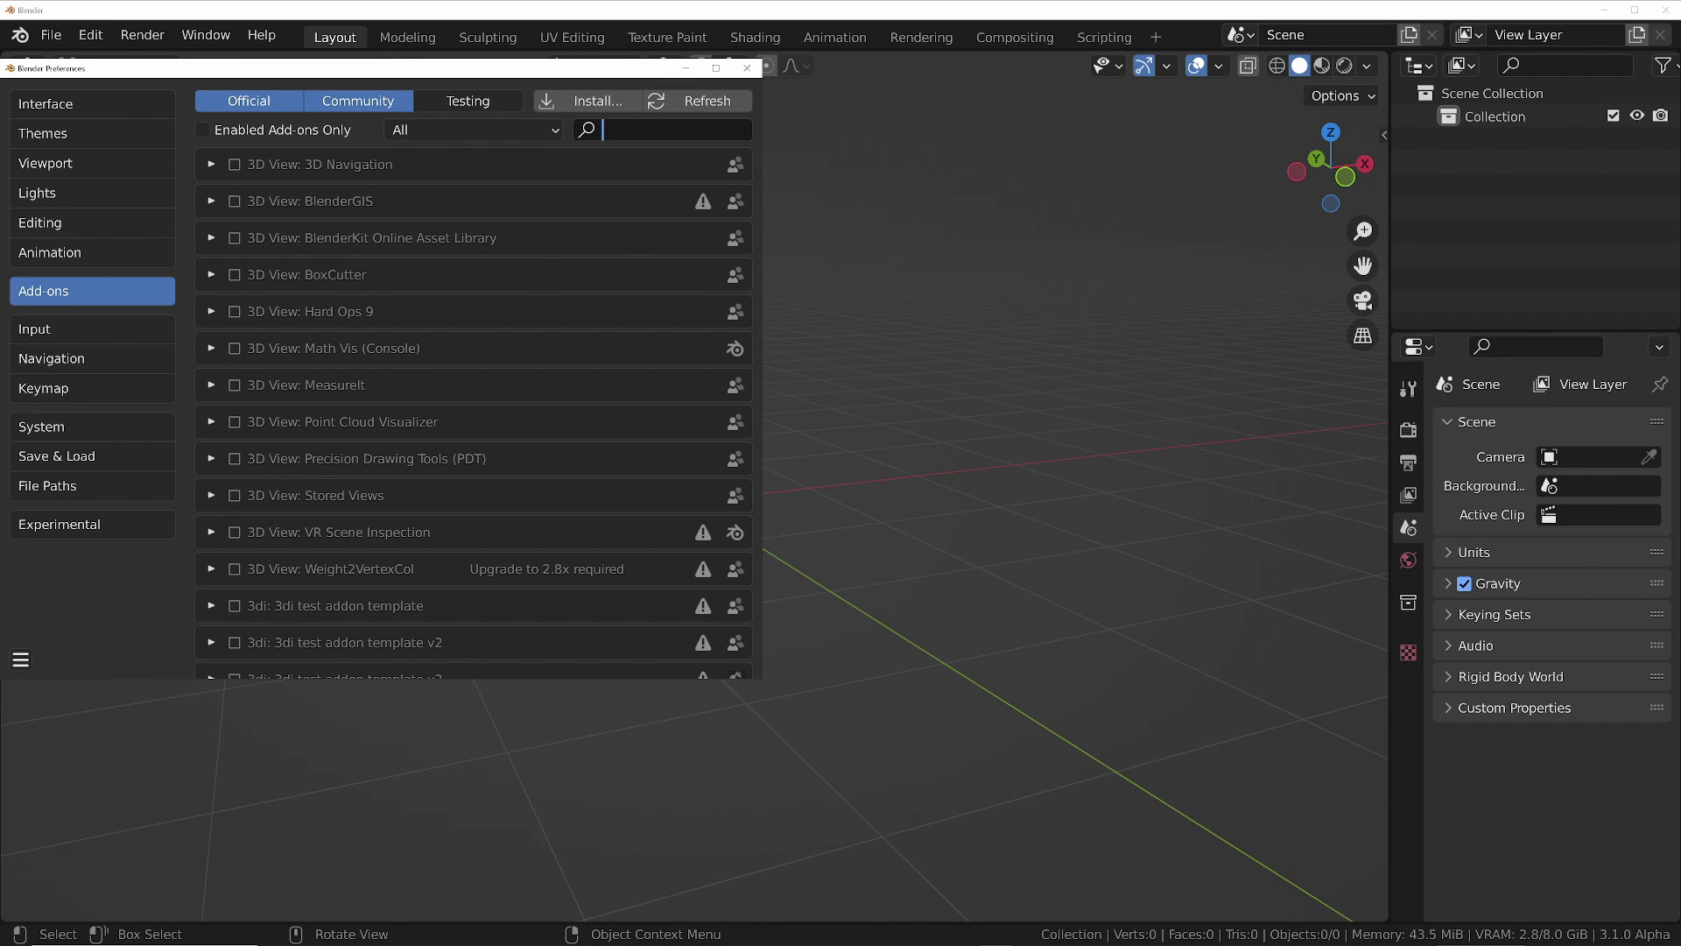
type("images")
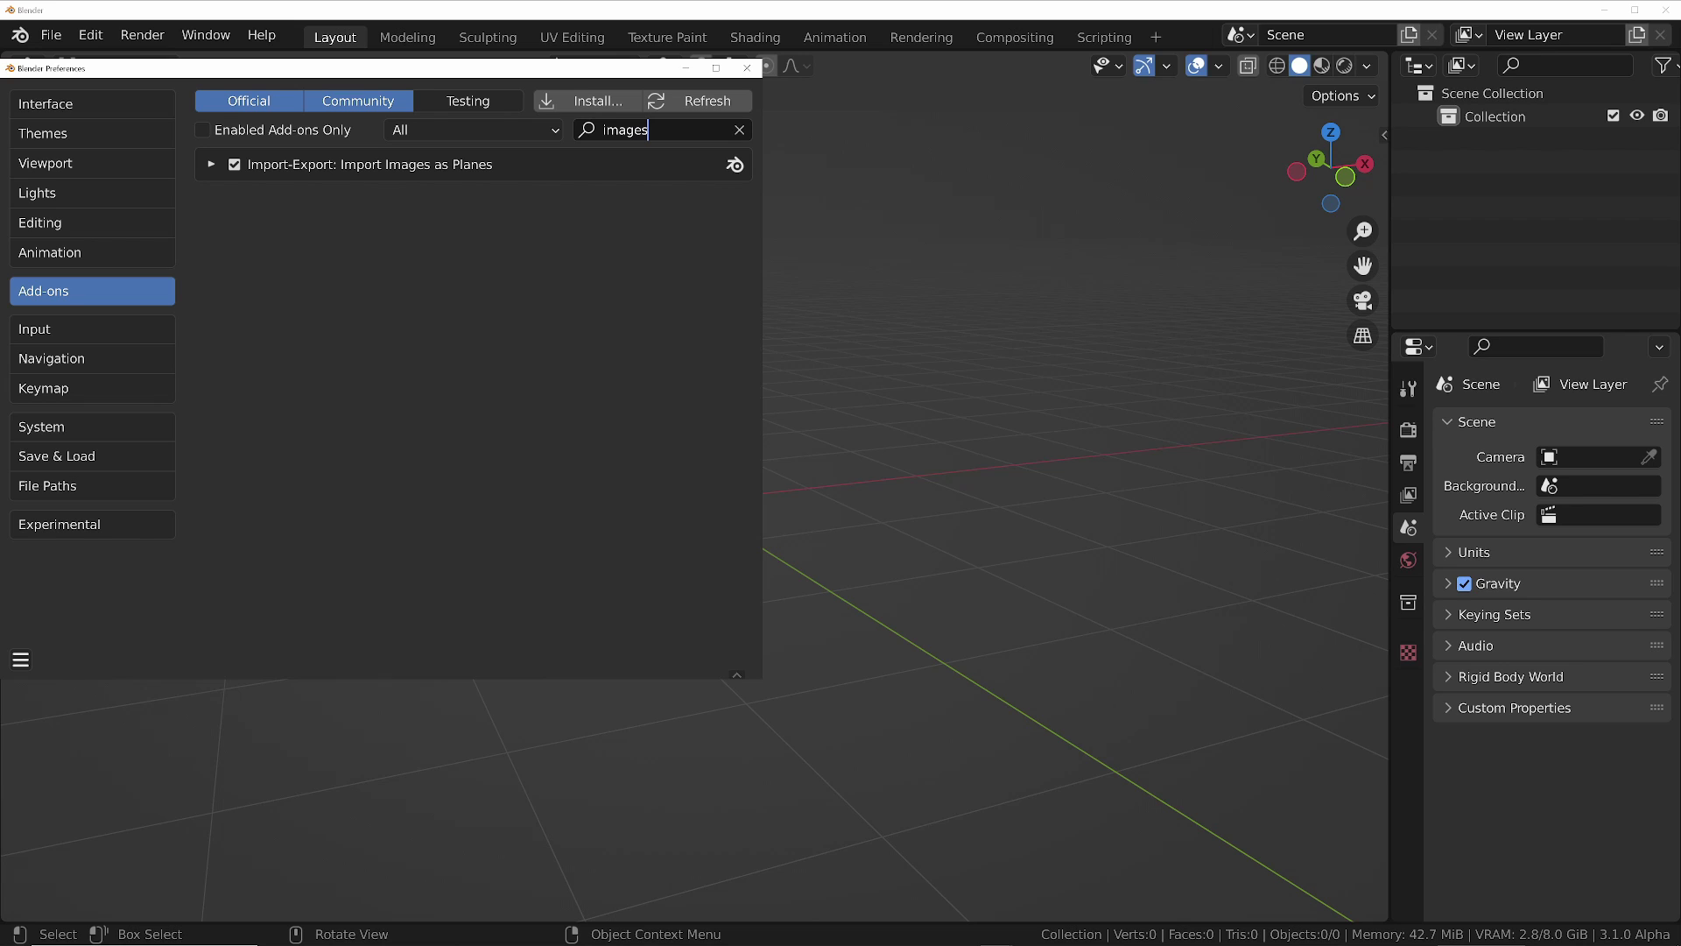
left_click(753, 68)
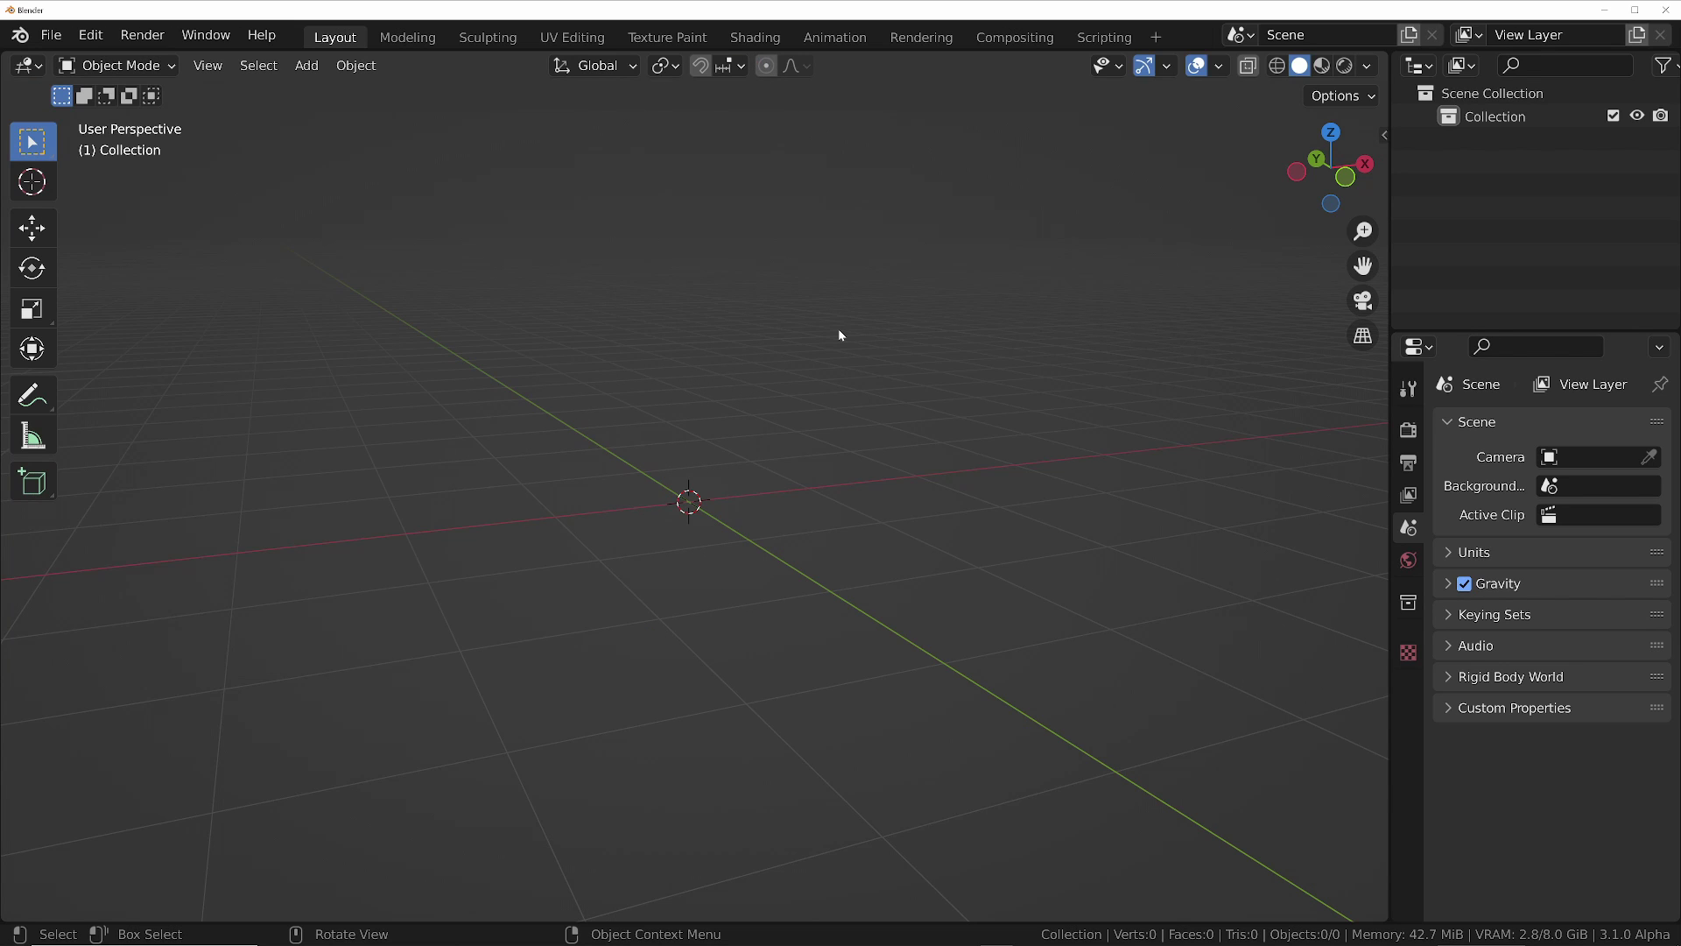
Step: Import test image.jpg from the image to 3d folder as an image plane
key("shift+a")
mouse_move(862, 371)
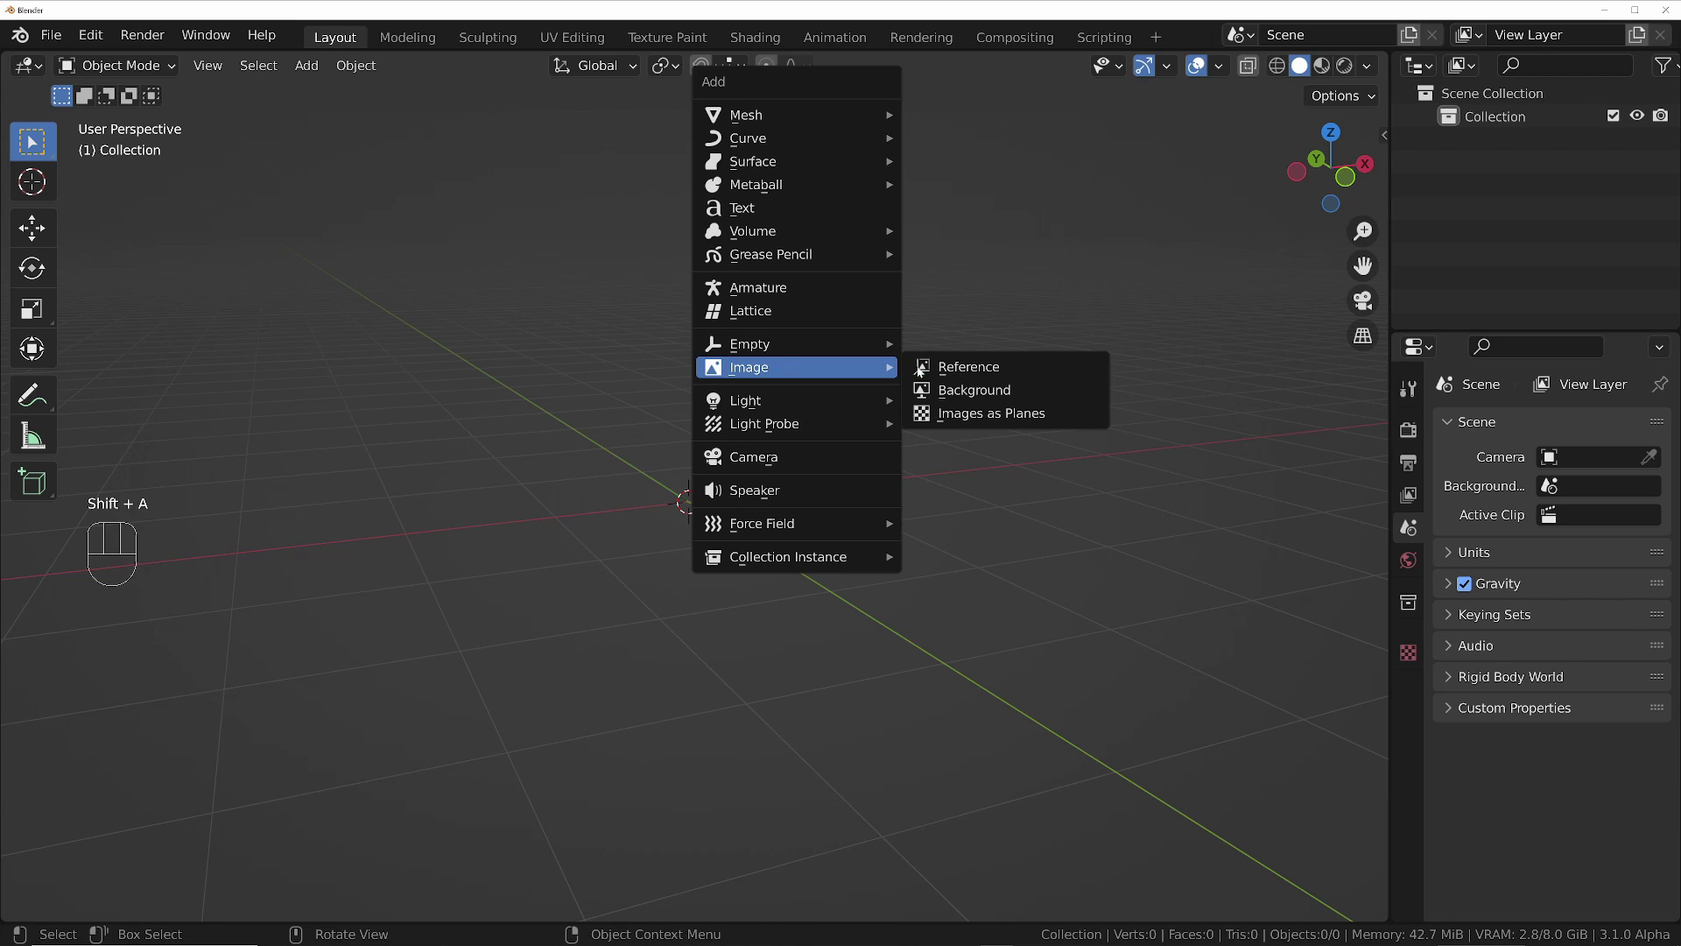
left_click(995, 412)
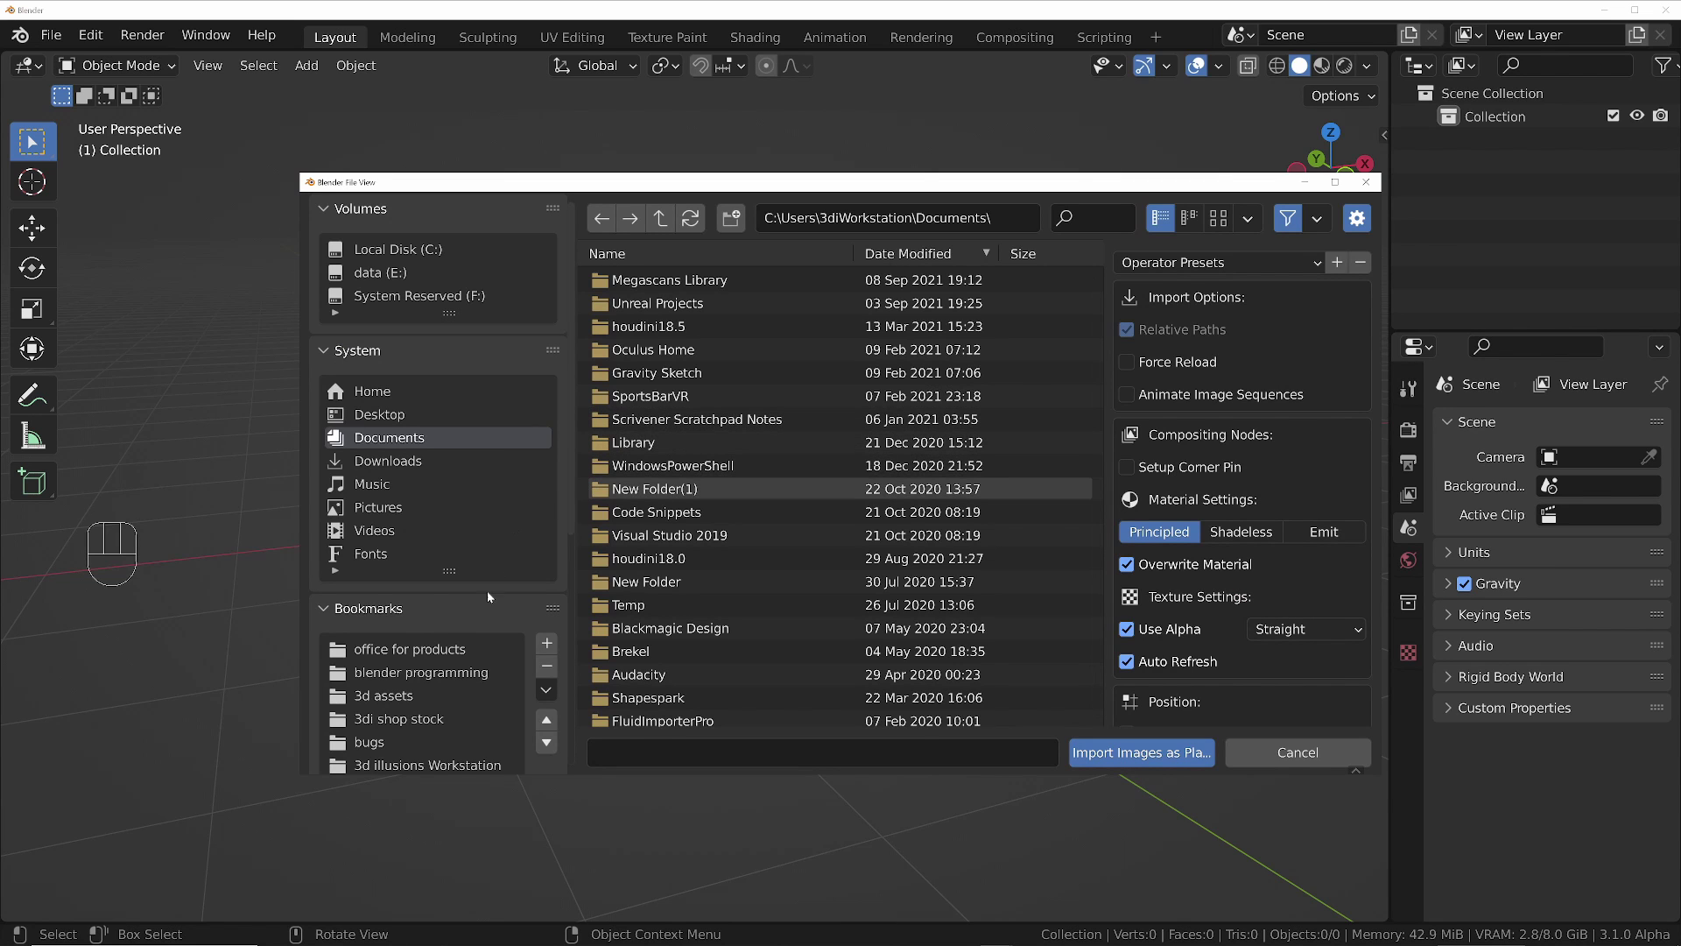
scroll(488, 596, "down", 6)
left_click(404, 685)
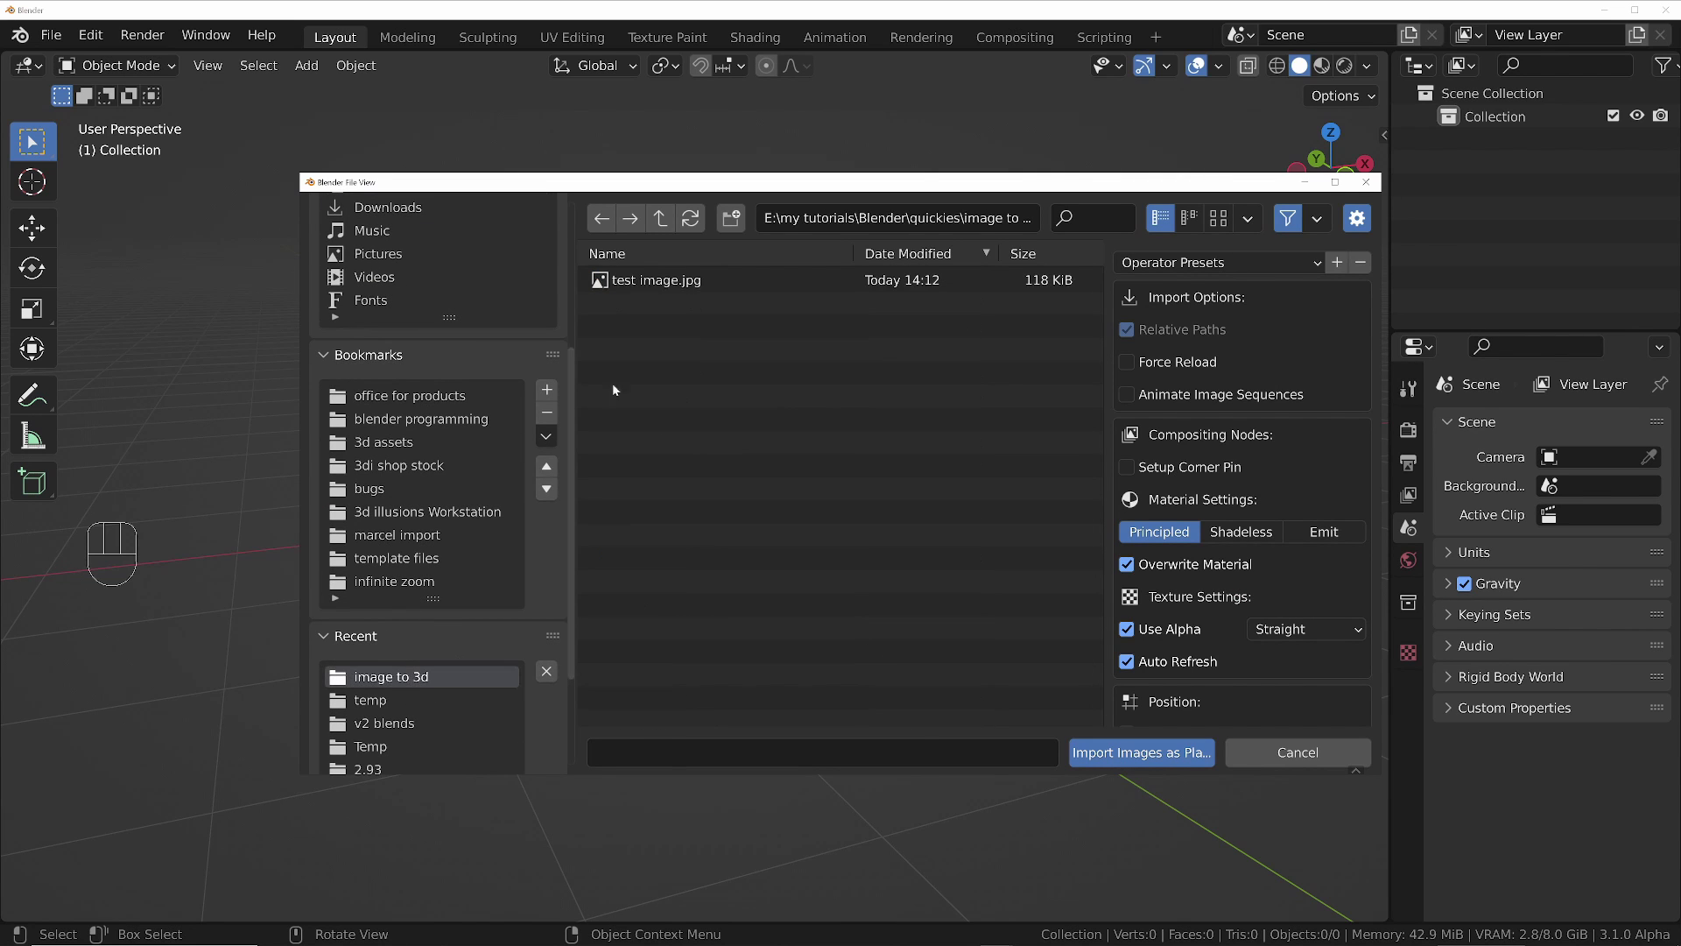
double_click(638, 280)
mouse_move(638, 287)
middle_mouse_down()
mouse_move(687, 565)
mouse_move(700, 561)
middle_mouse_up()
Step: Set the solid viewport shading colour to Texture to display the picture on the plane
left_click(1367, 66)
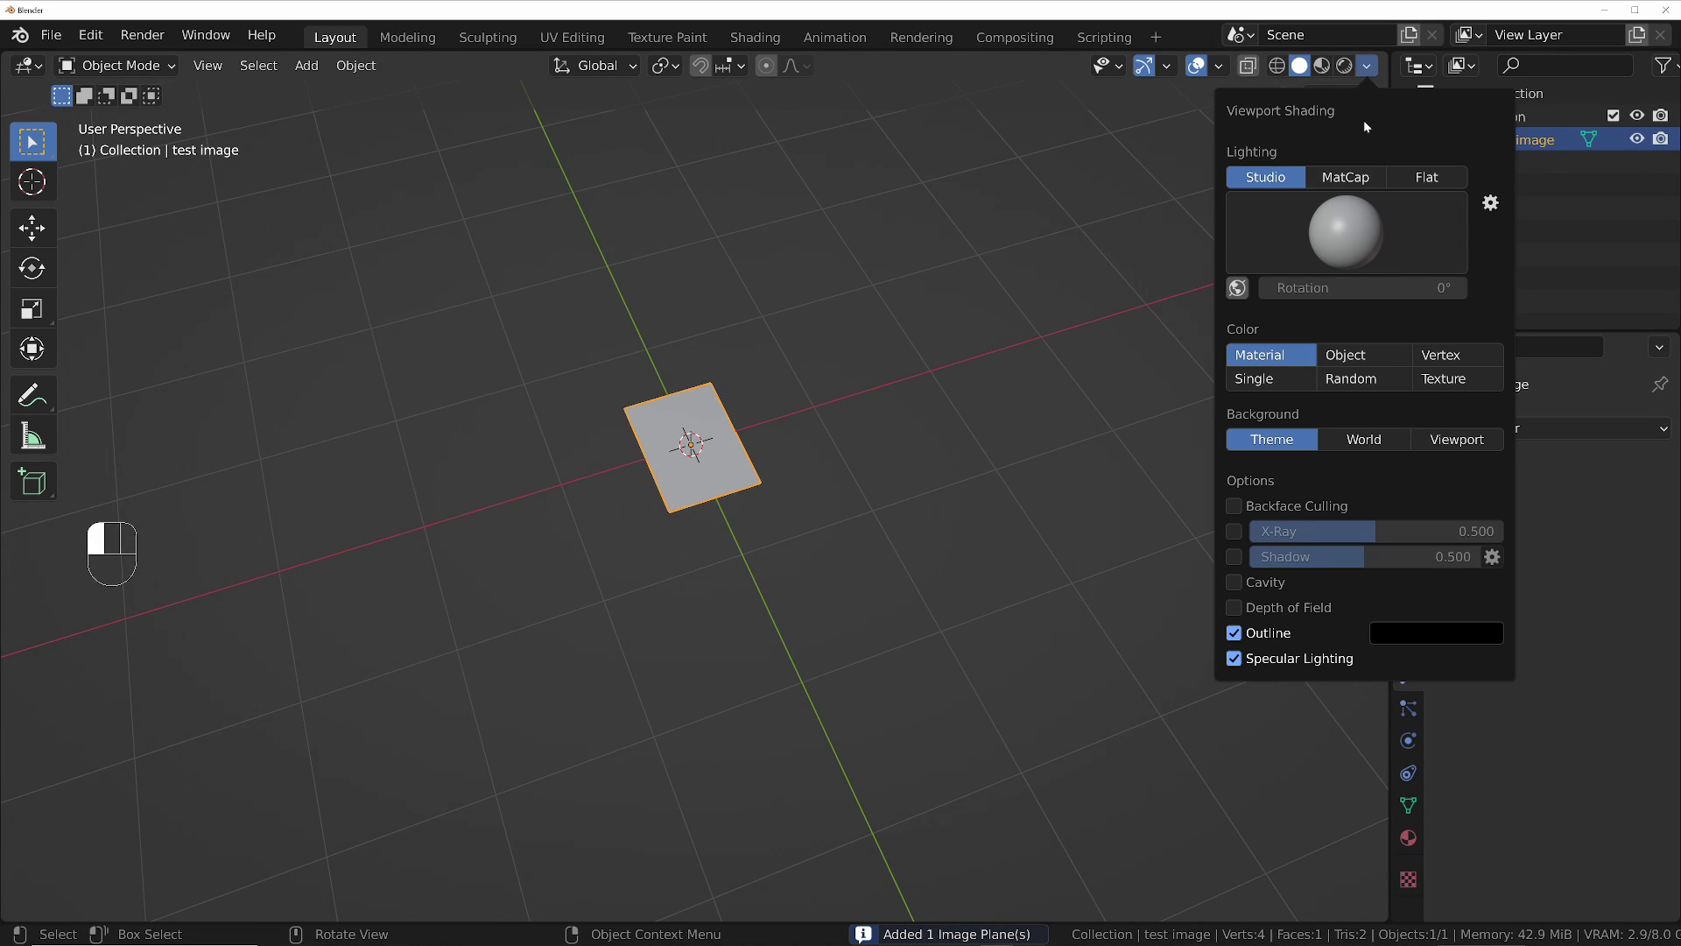
left_click(1453, 380)
scroll(706, 440, "up", 5)
middle_click_drag(856, 479, 846, 438)
middle_click_drag(754, 506, 755, 477)
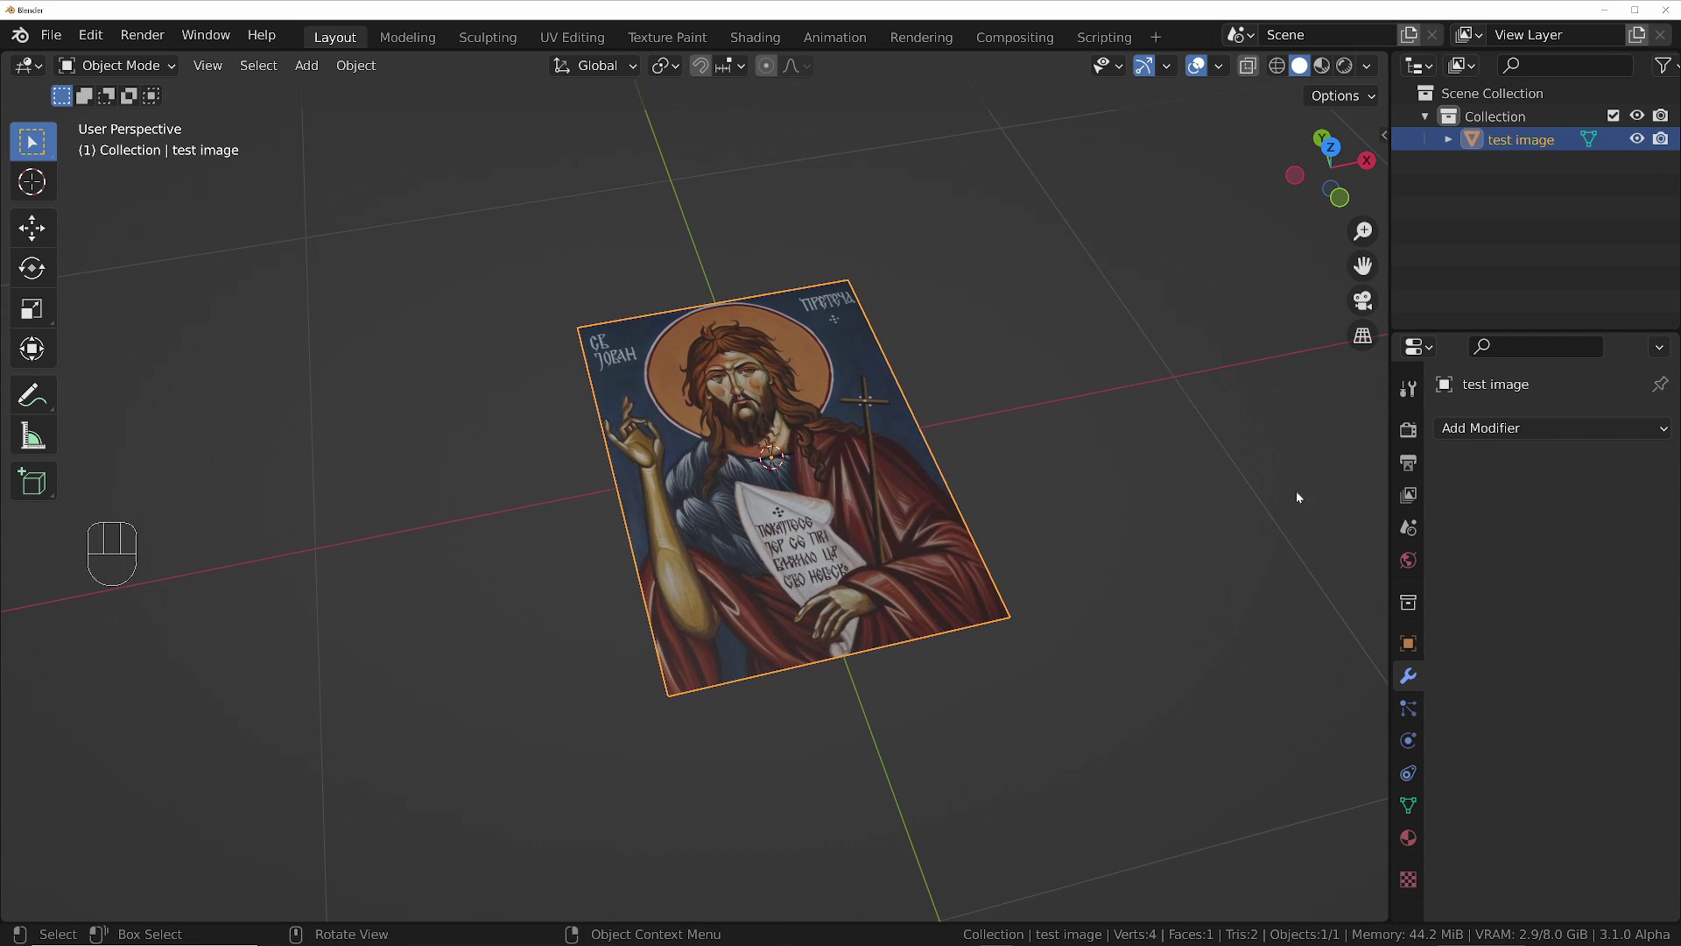
Step: Add a Subdivision Surface modifier to the image plane, set to Simple with 10 viewport levels
left_click(1498, 429)
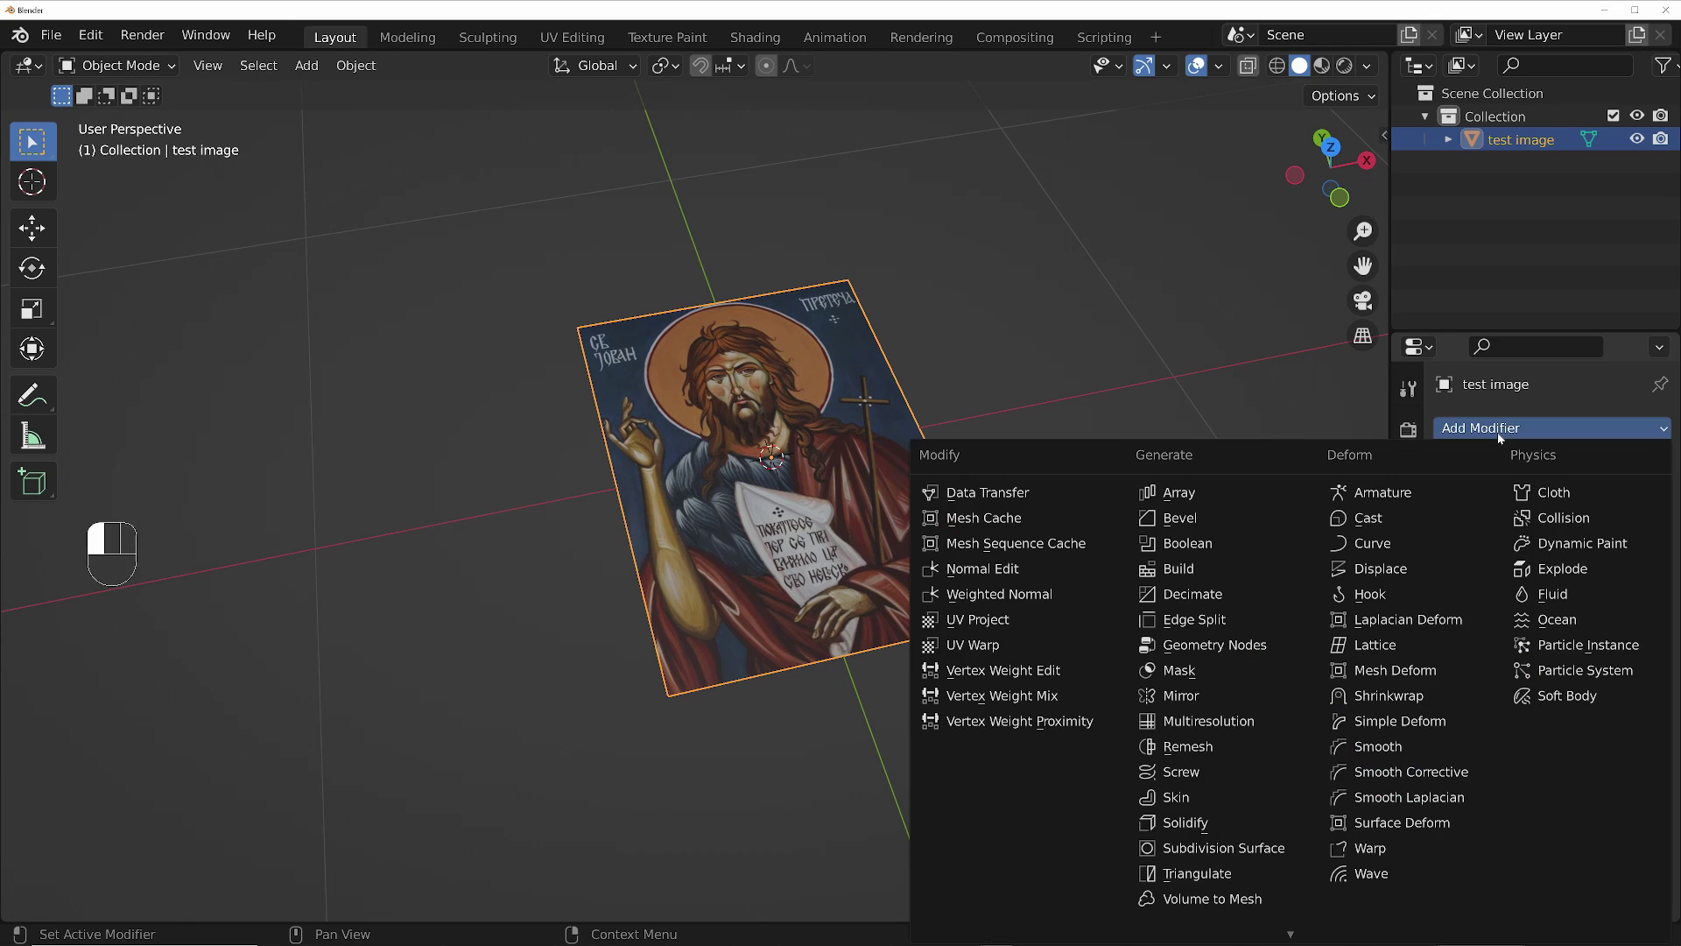
left_click(1214, 846)
left_click(1581, 529)
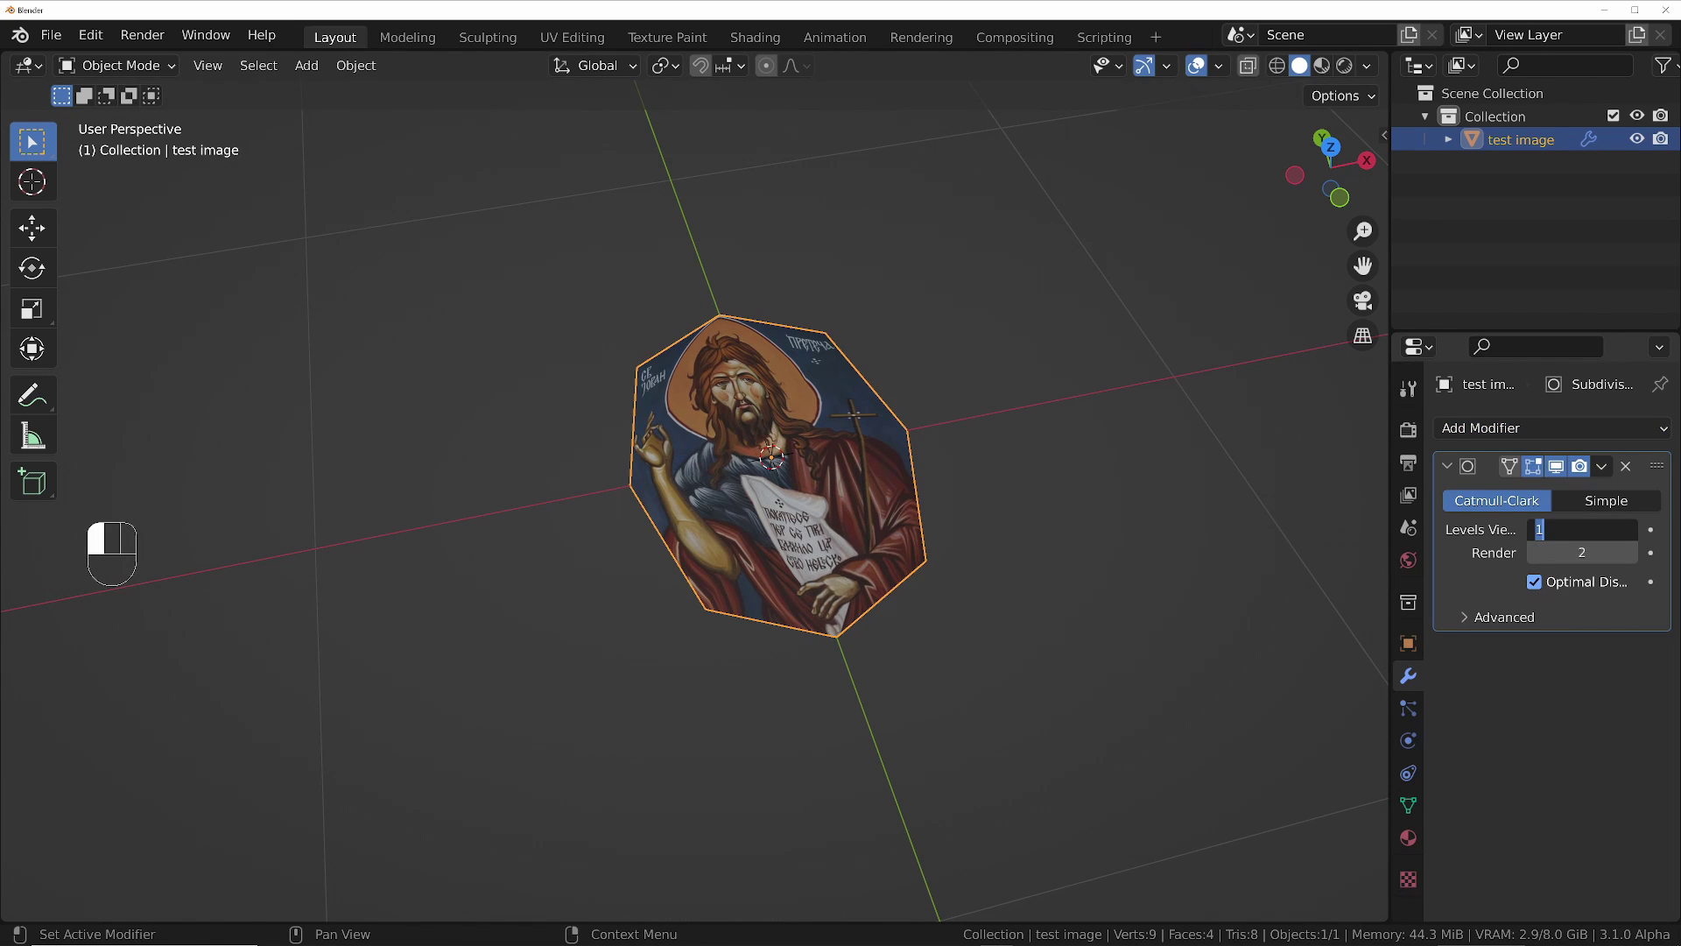
left_click(1592, 501)
left_click(1598, 504)
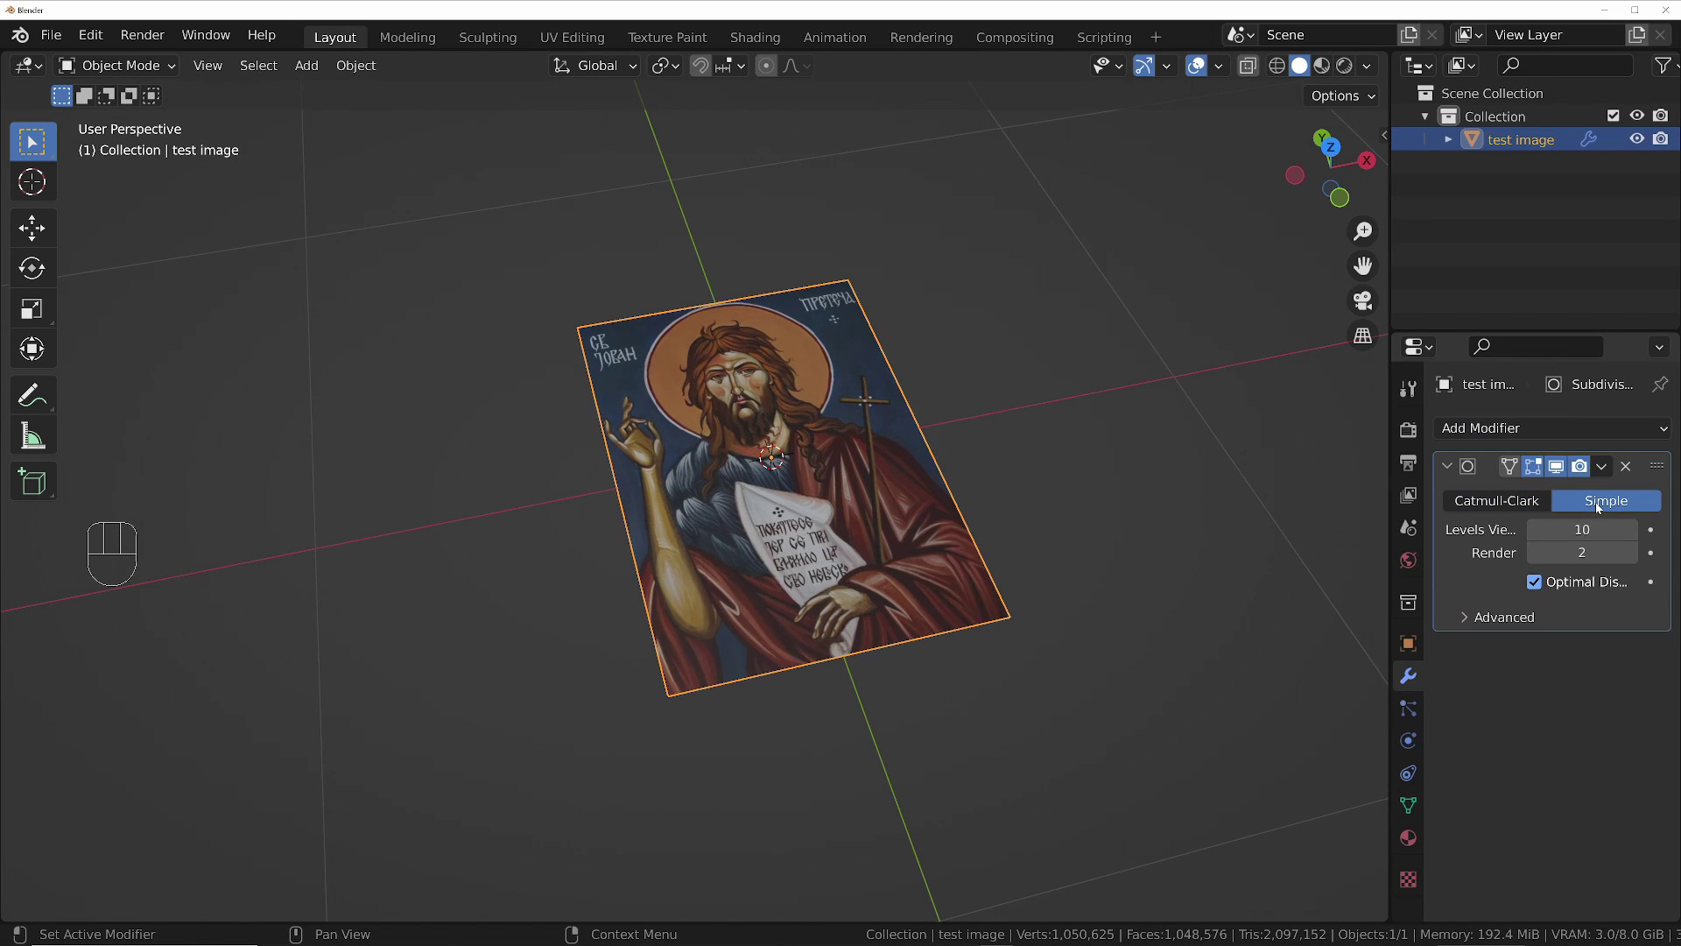
left_click(1521, 502)
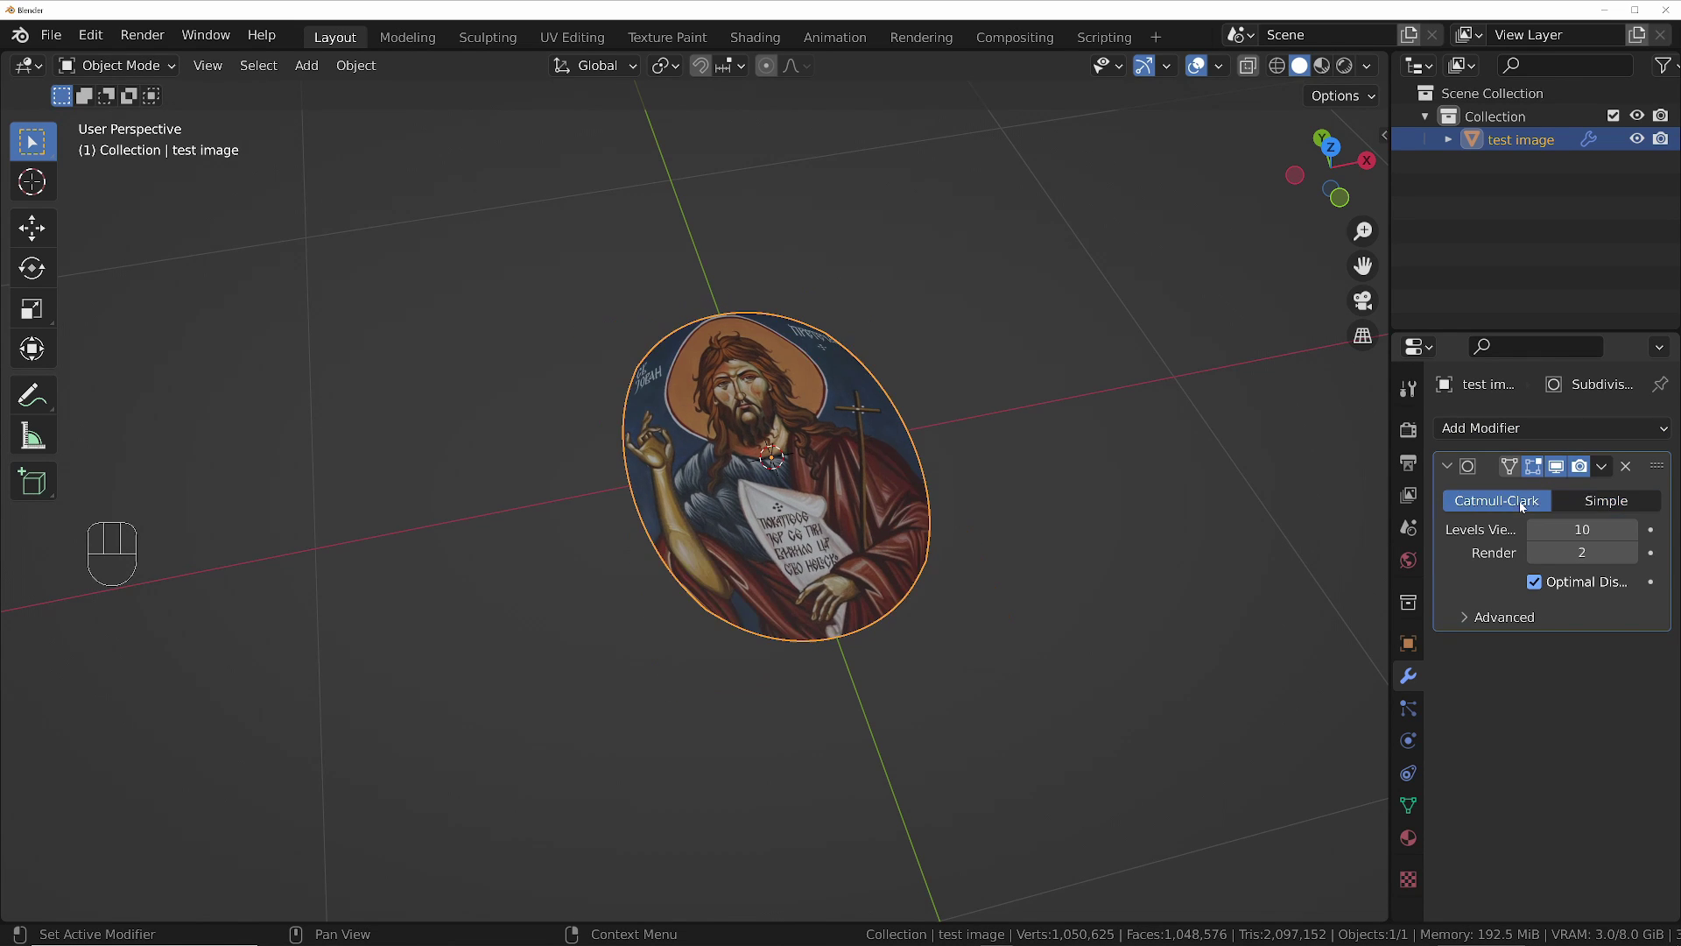
left_click(1609, 502)
Step: Turn off Optimal Display for the subdivision and inspect the dense mesh in wireframe shading
middle_click_drag(1093, 547, 739, 529)
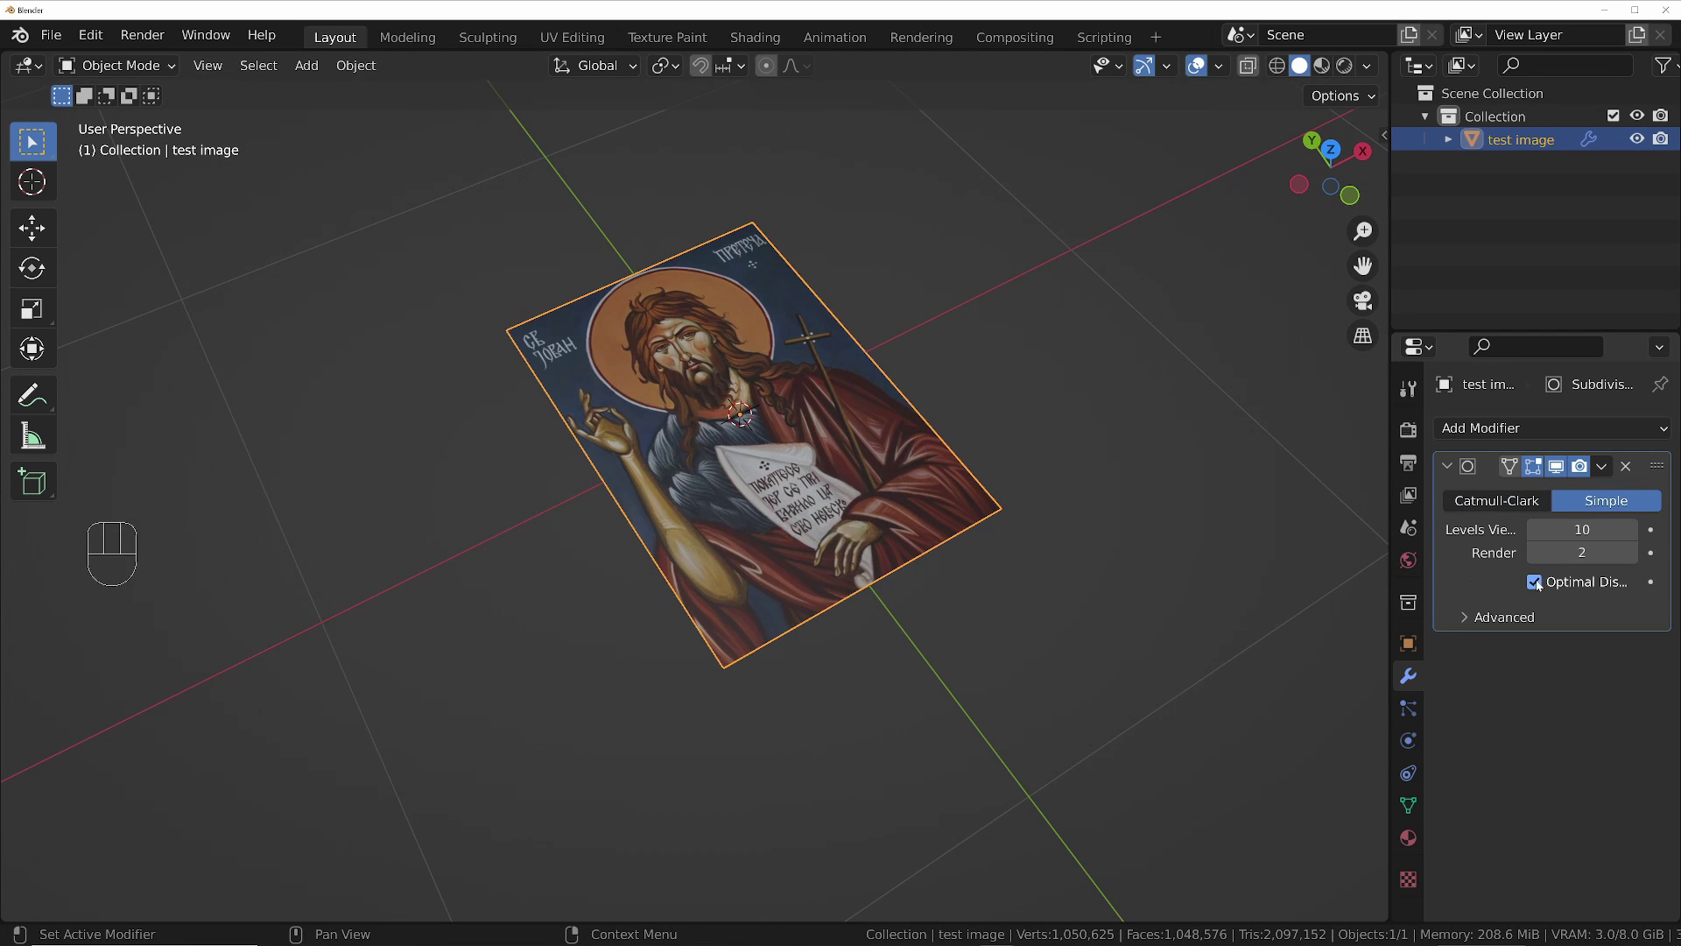
key("z")
left_click(844, 522)
scroll(848, 520, "up", 1)
middle_click_drag(848, 520, 519, 736)
mouse_move(785, 607)
middle_mouse_down()
mouse_move(780, 657)
mouse_move(801, 635)
middle_mouse_up()
Step: Apply the Subdivision Surface modifier to the plane and return the viewport to solid shading
key("ctrl")
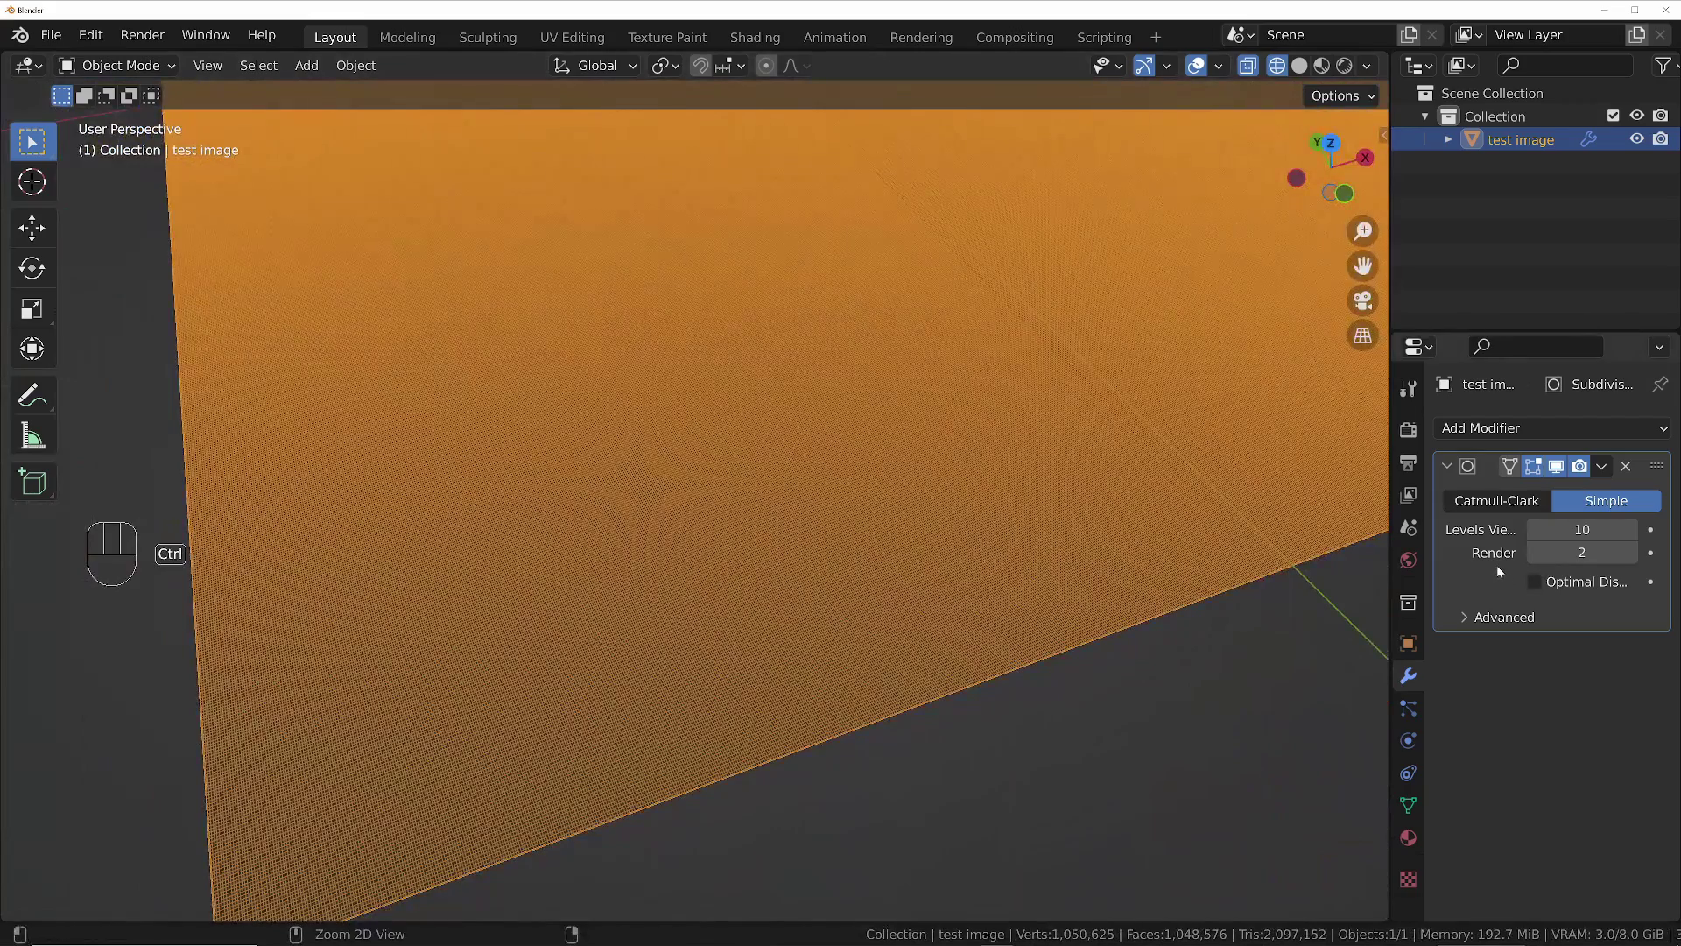
key("ctrl+a")
middle_click_drag(1427, 554, 737, 551, "shift")
key("z")
middle_click_drag(958, 372, 970, 431)
scroll(970, 431, "down", 2)
mouse_move(970, 431)
middle_mouse_down("shift")
mouse_move(1006, 493)
mouse_move(998, 525)
middle_mouse_up("shift")
Step: Set the solid viewport shading colour to Material
left_click(1366, 66)
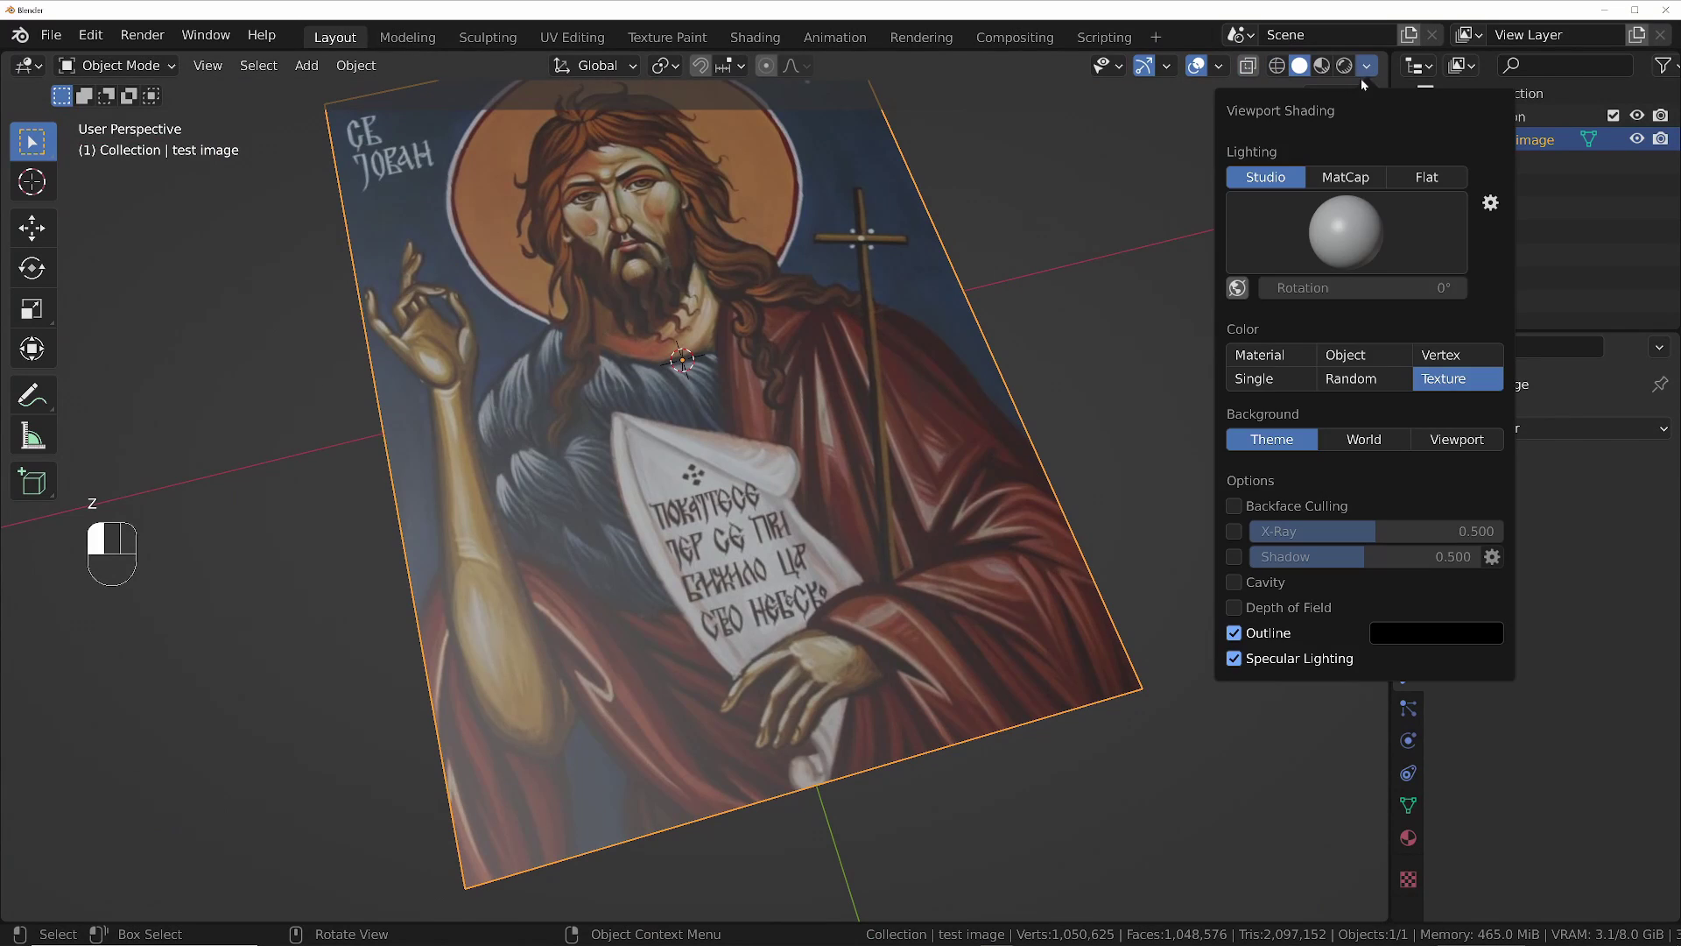
left_click(1265, 359)
scroll(718, 297, "down", 4)
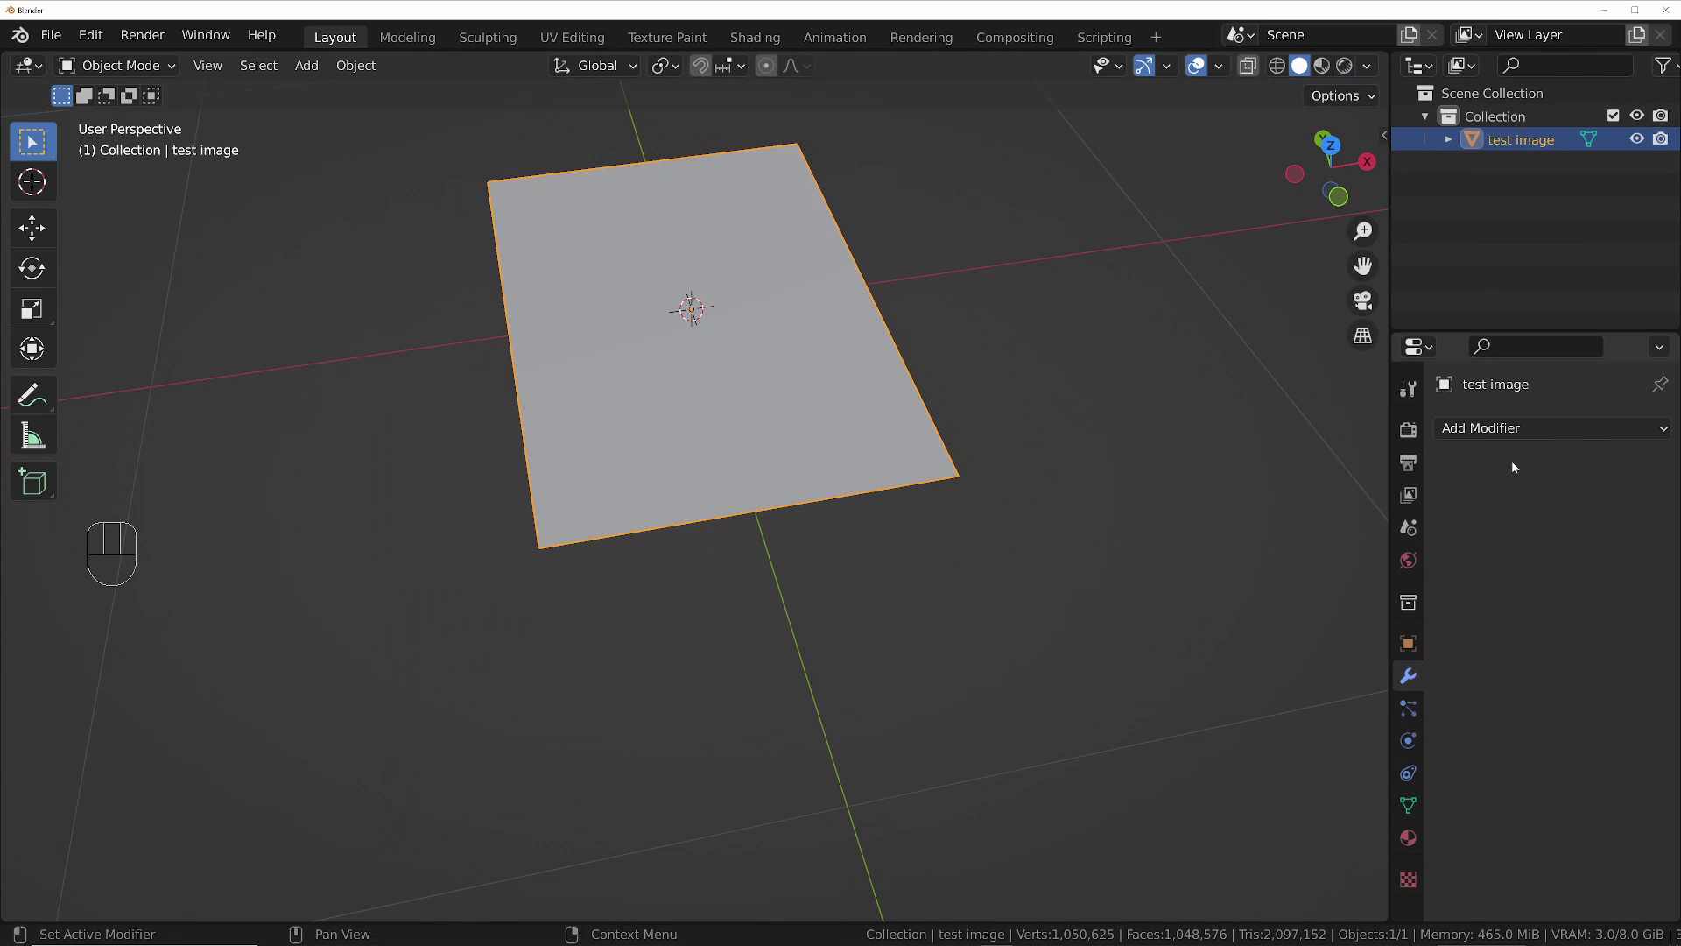
Step: Add a Displace modifier with a new texture to the image plane and set its coordinates to UV
left_click(1498, 429)
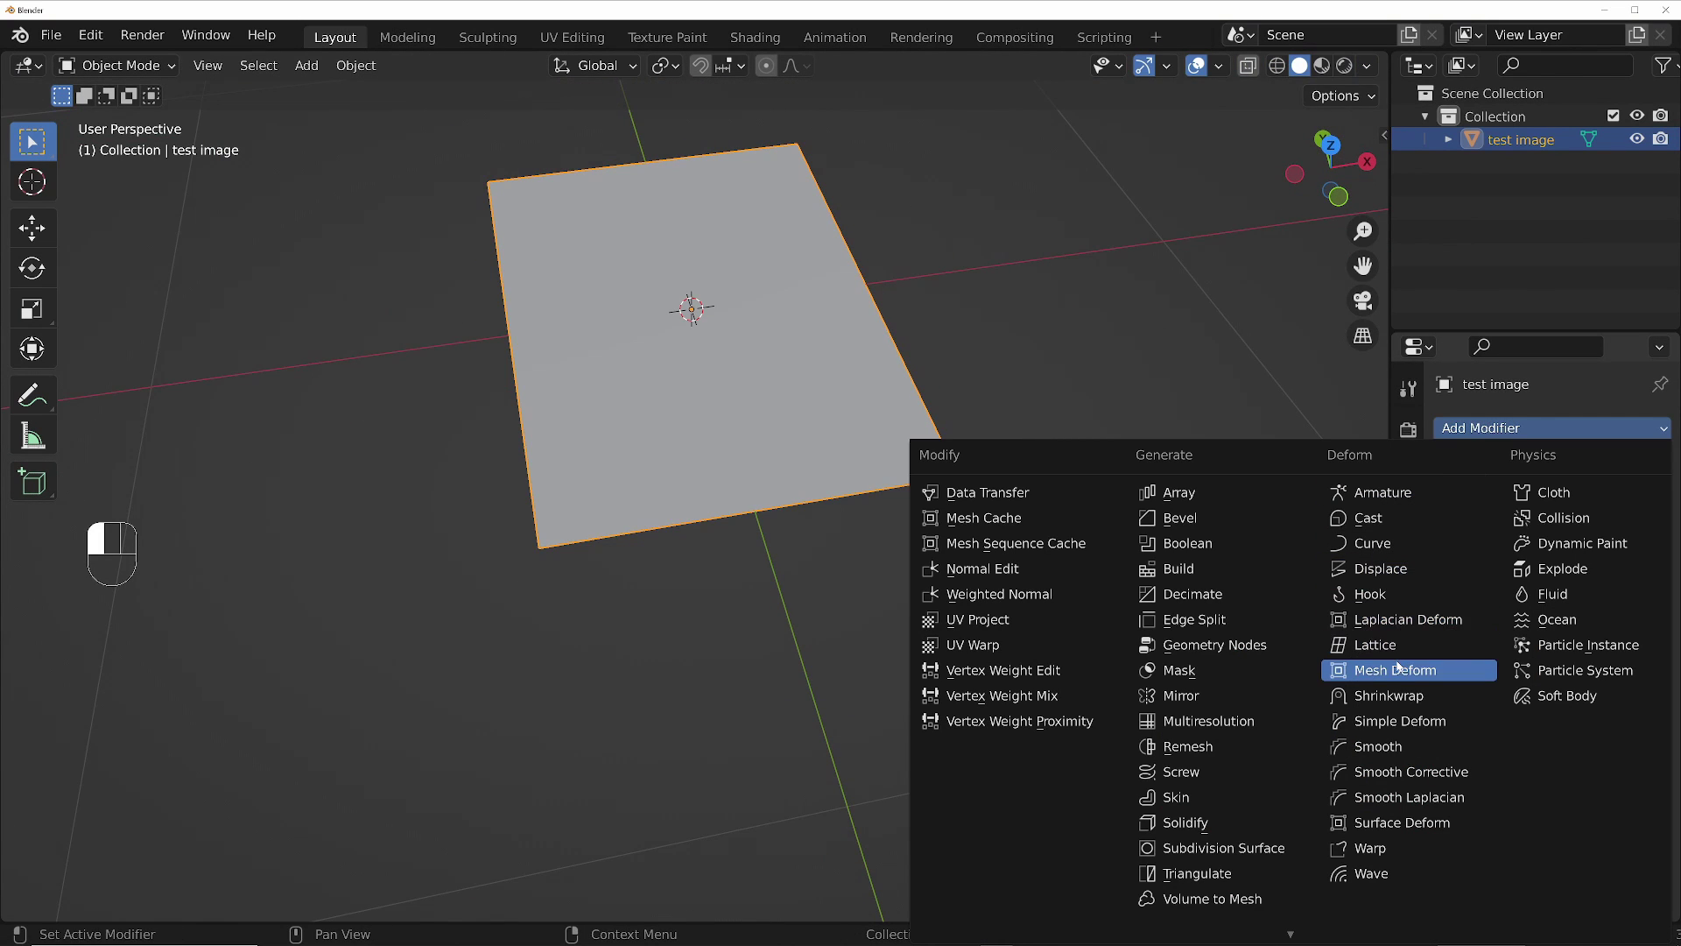
left_click(1388, 569)
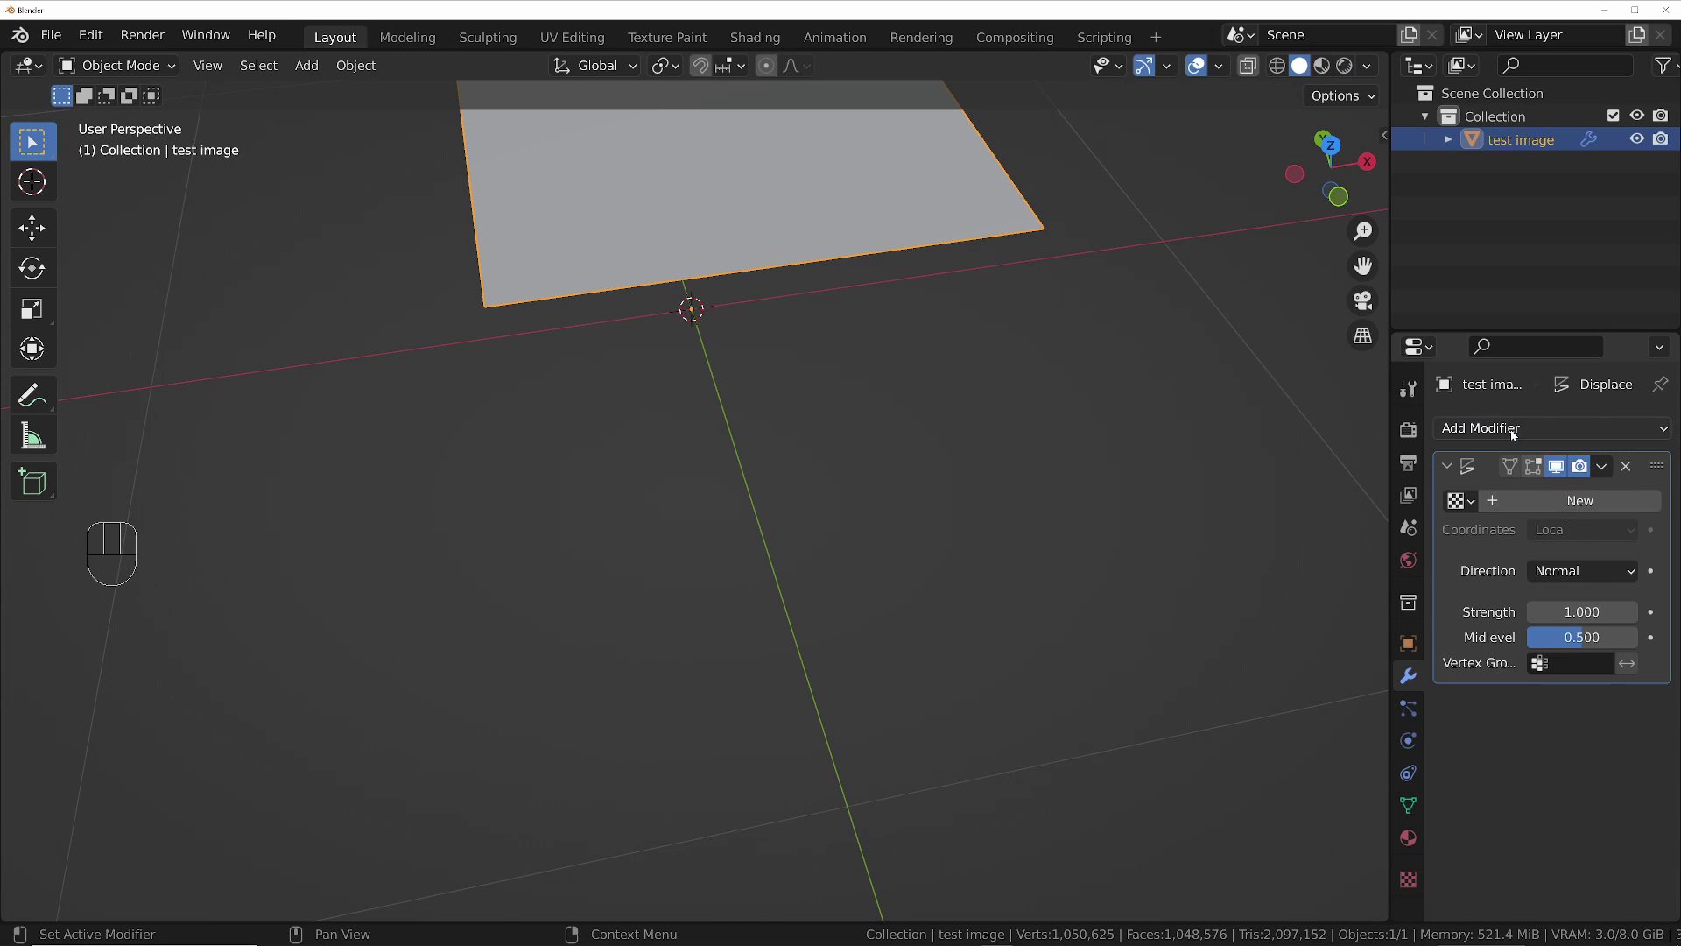
left_click(1559, 497)
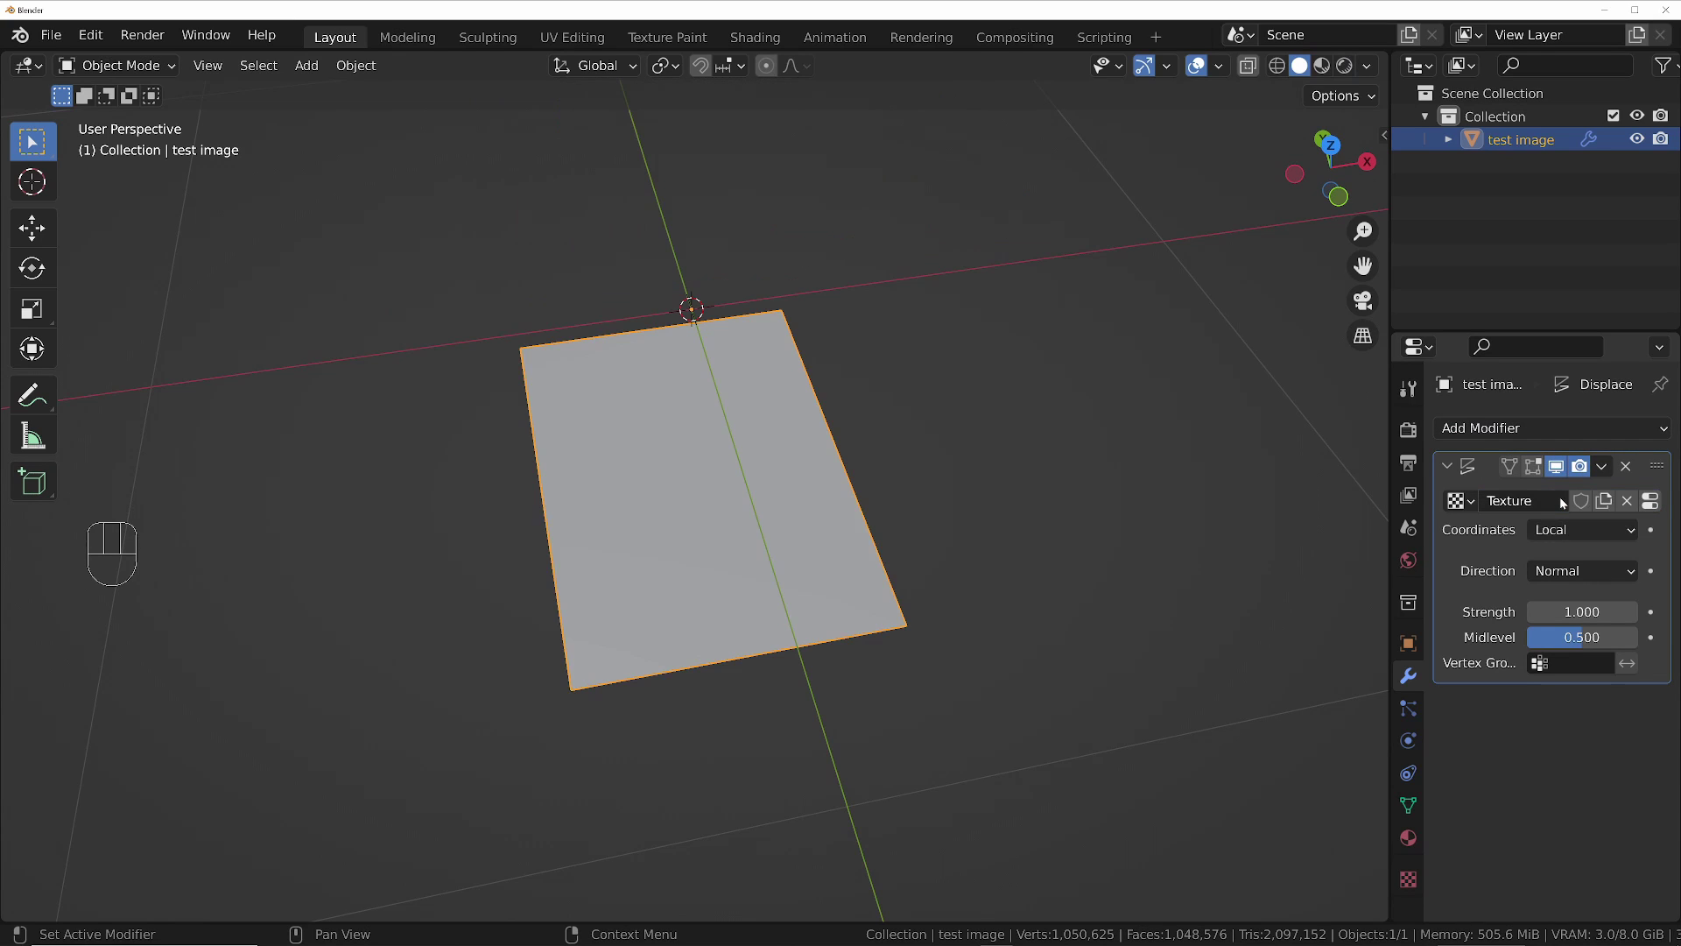
left_click_drag(1568, 529, 1489, 634)
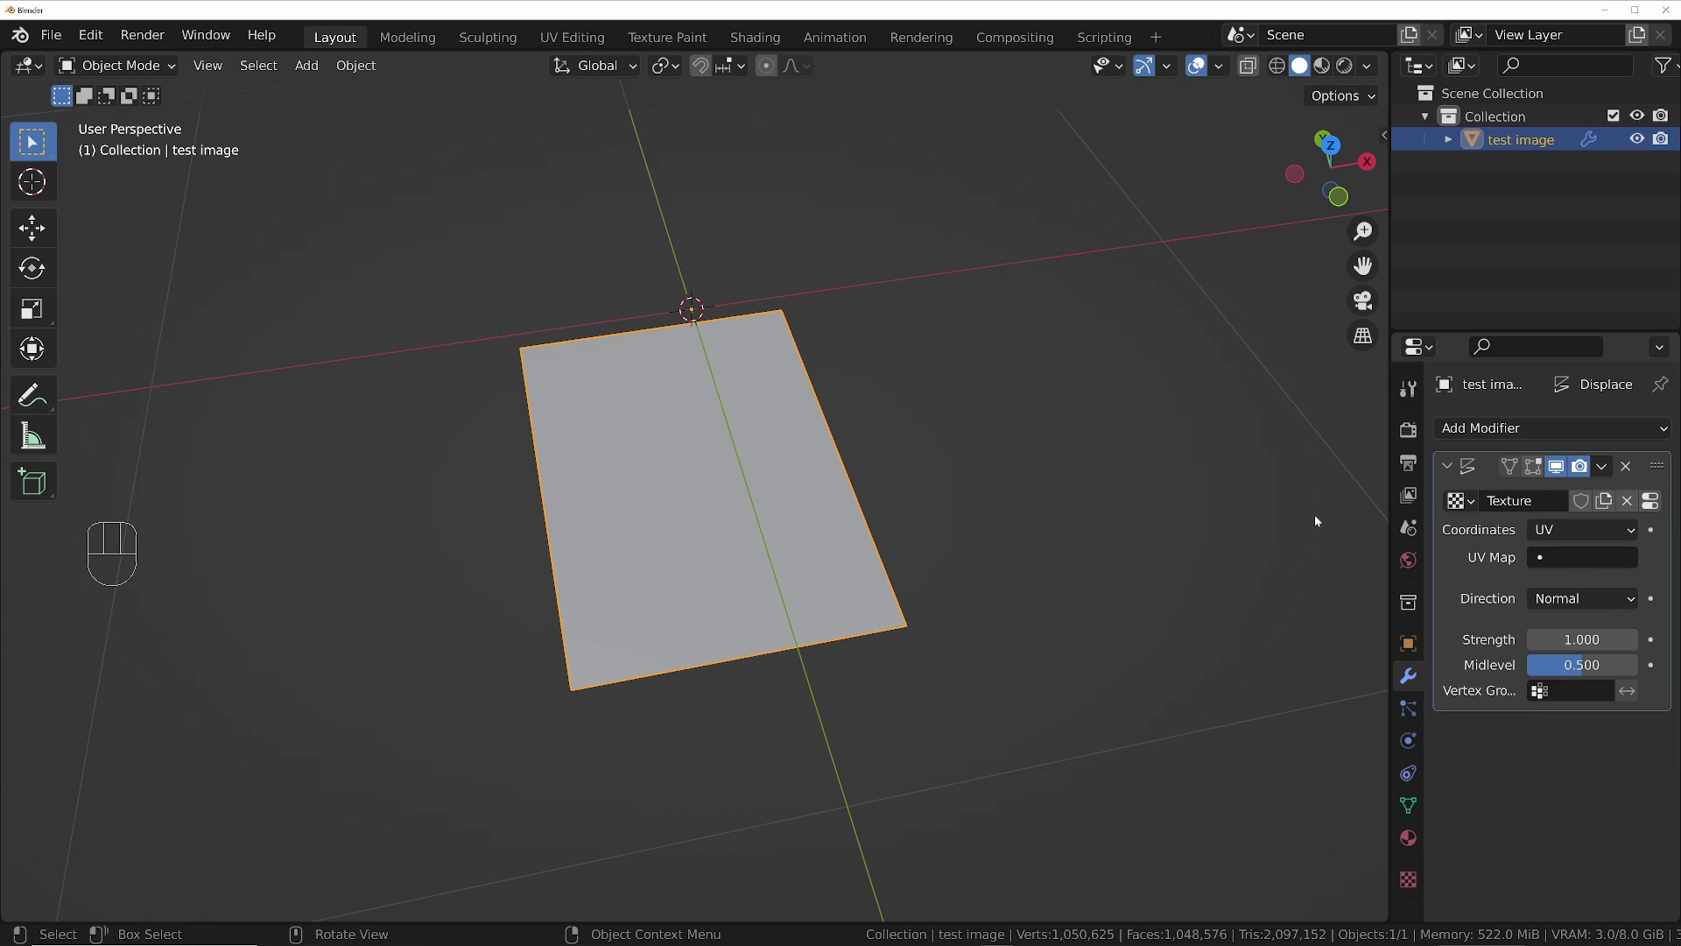
Step: Assign test image.jpg as the image of the Displace modifier's texture
left_click(1650, 500)
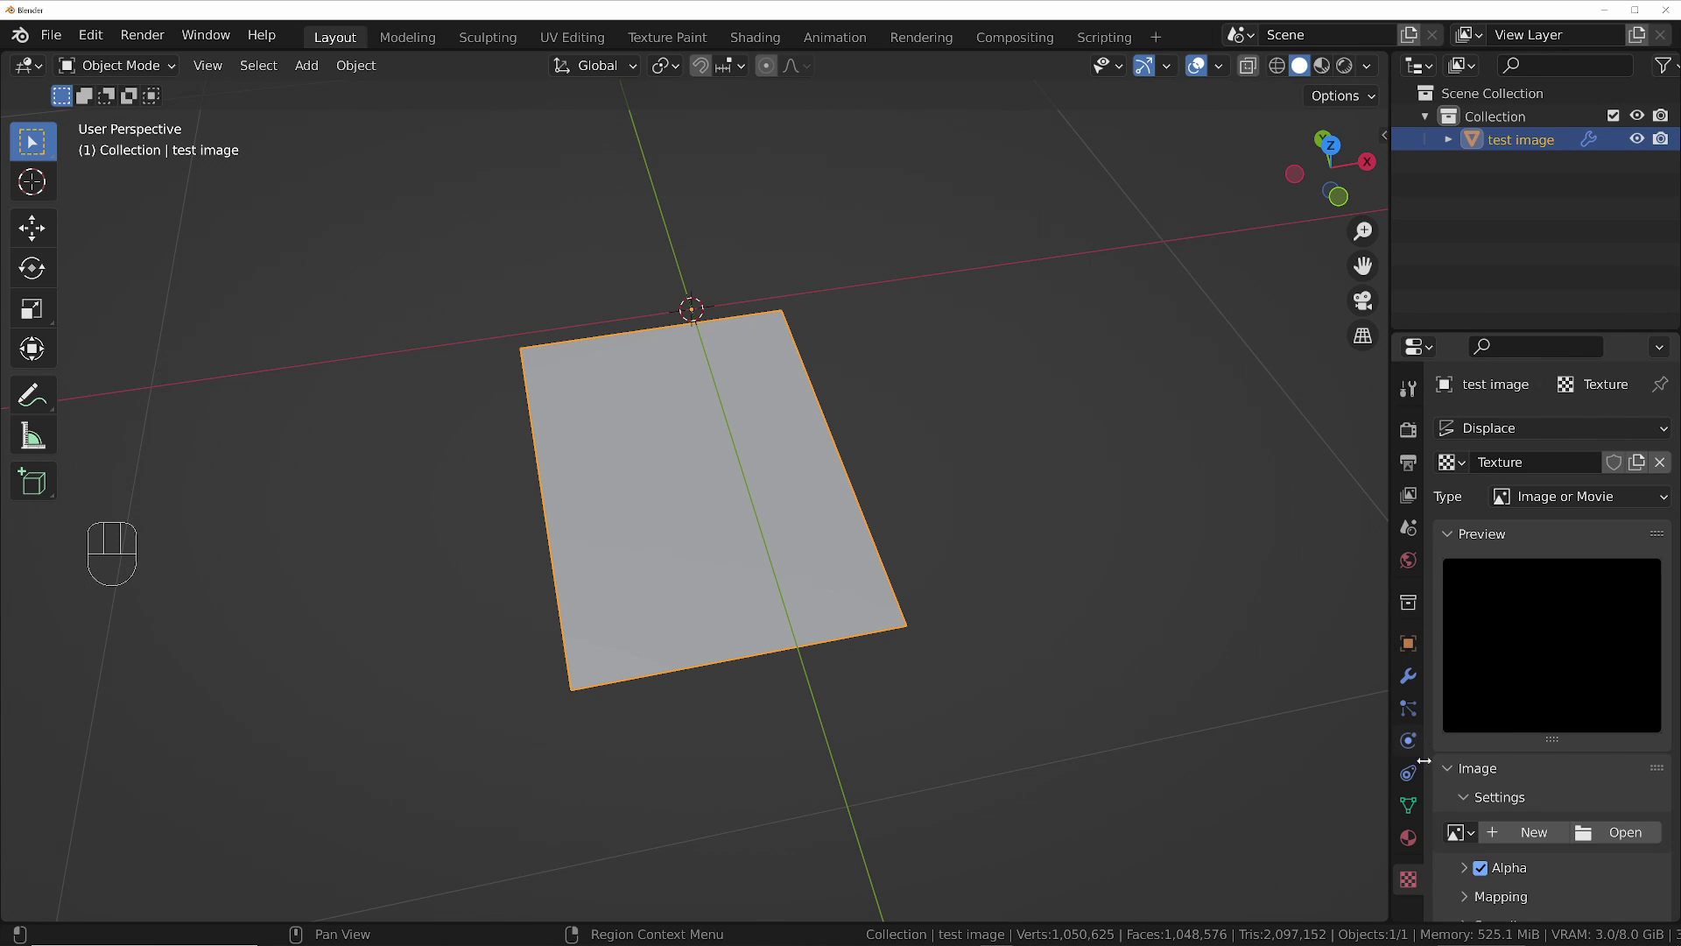
scroll(1514, 577, "down", 2)
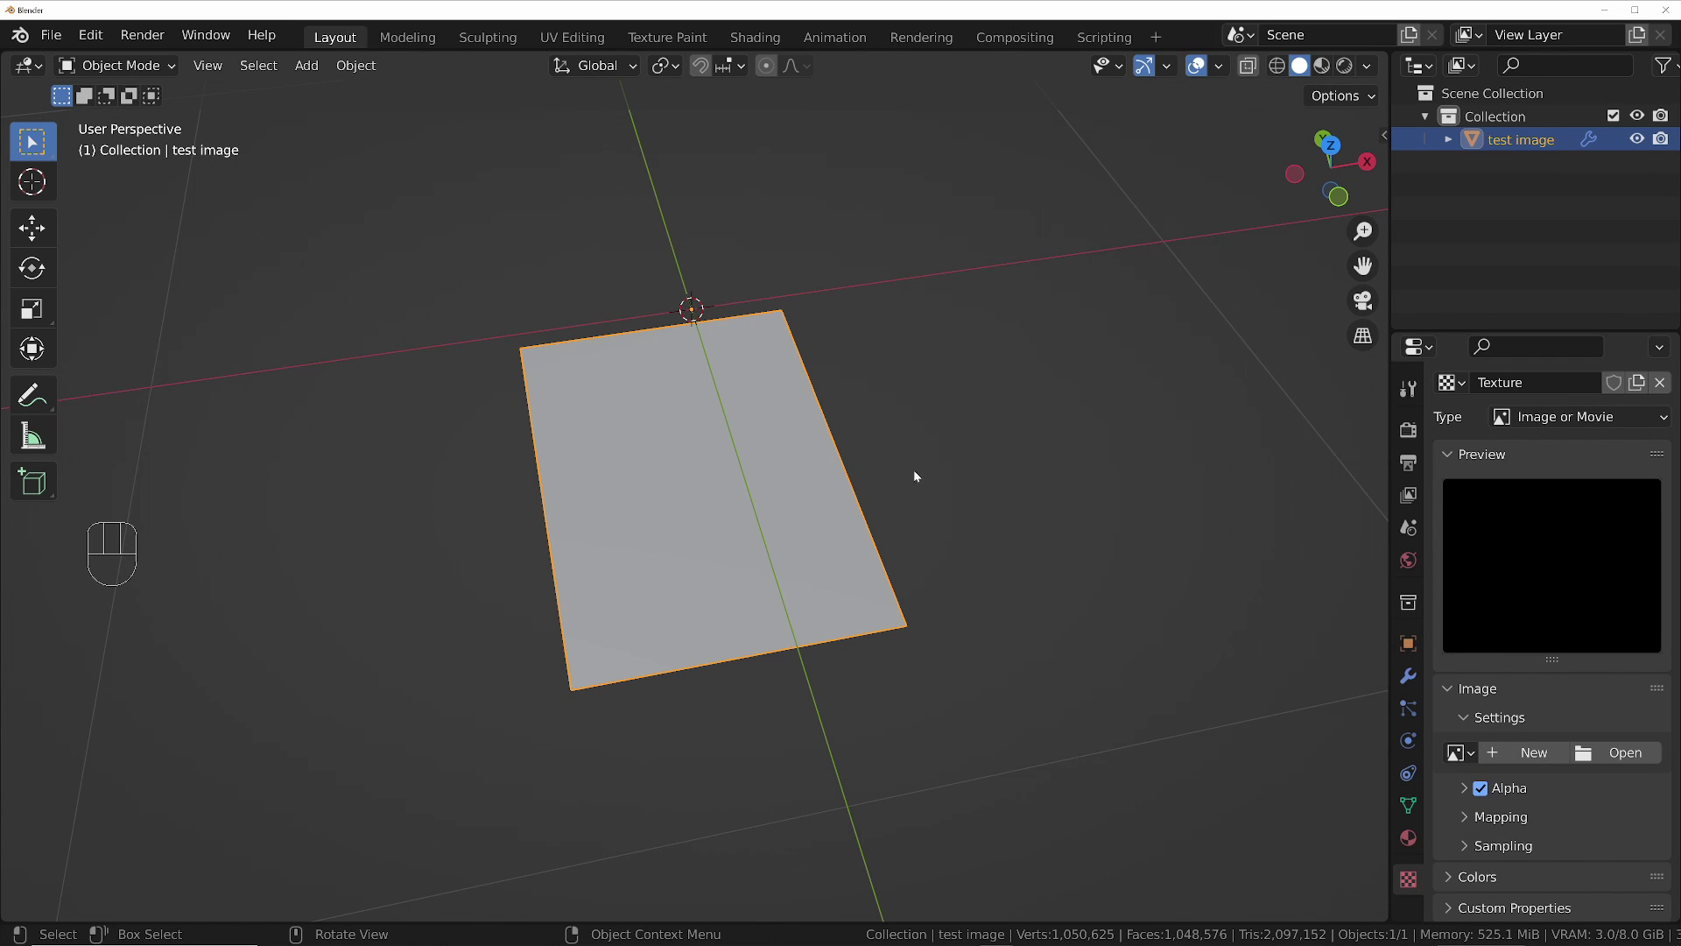
left_click(1458, 752)
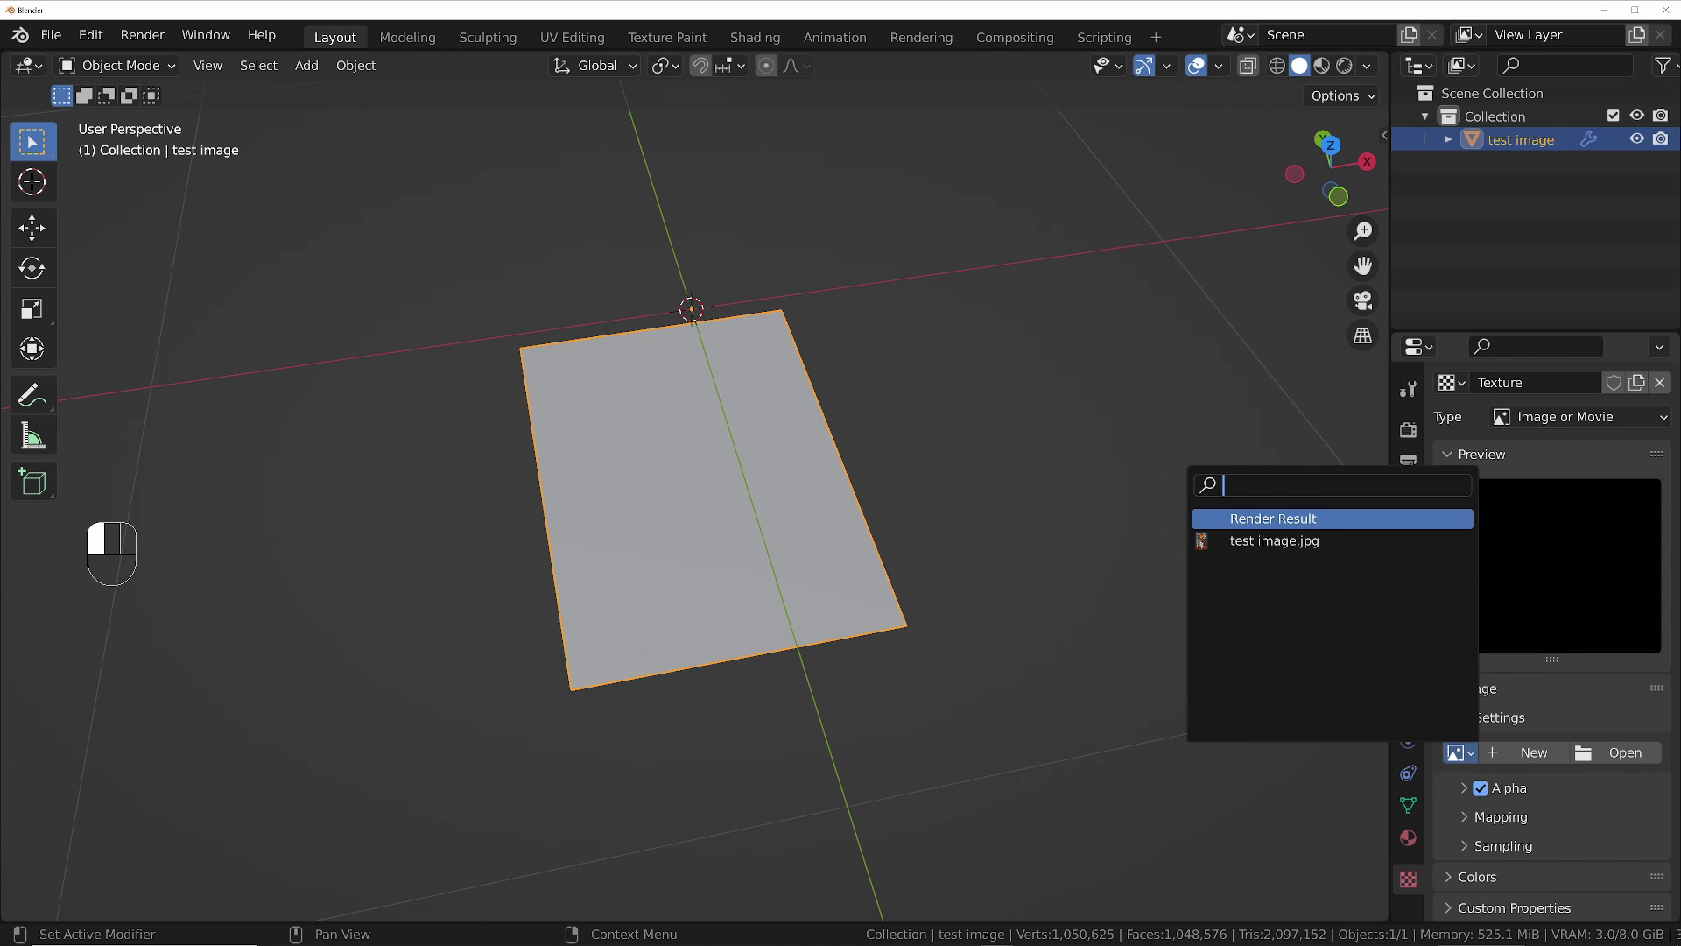
left_click(1276, 541)
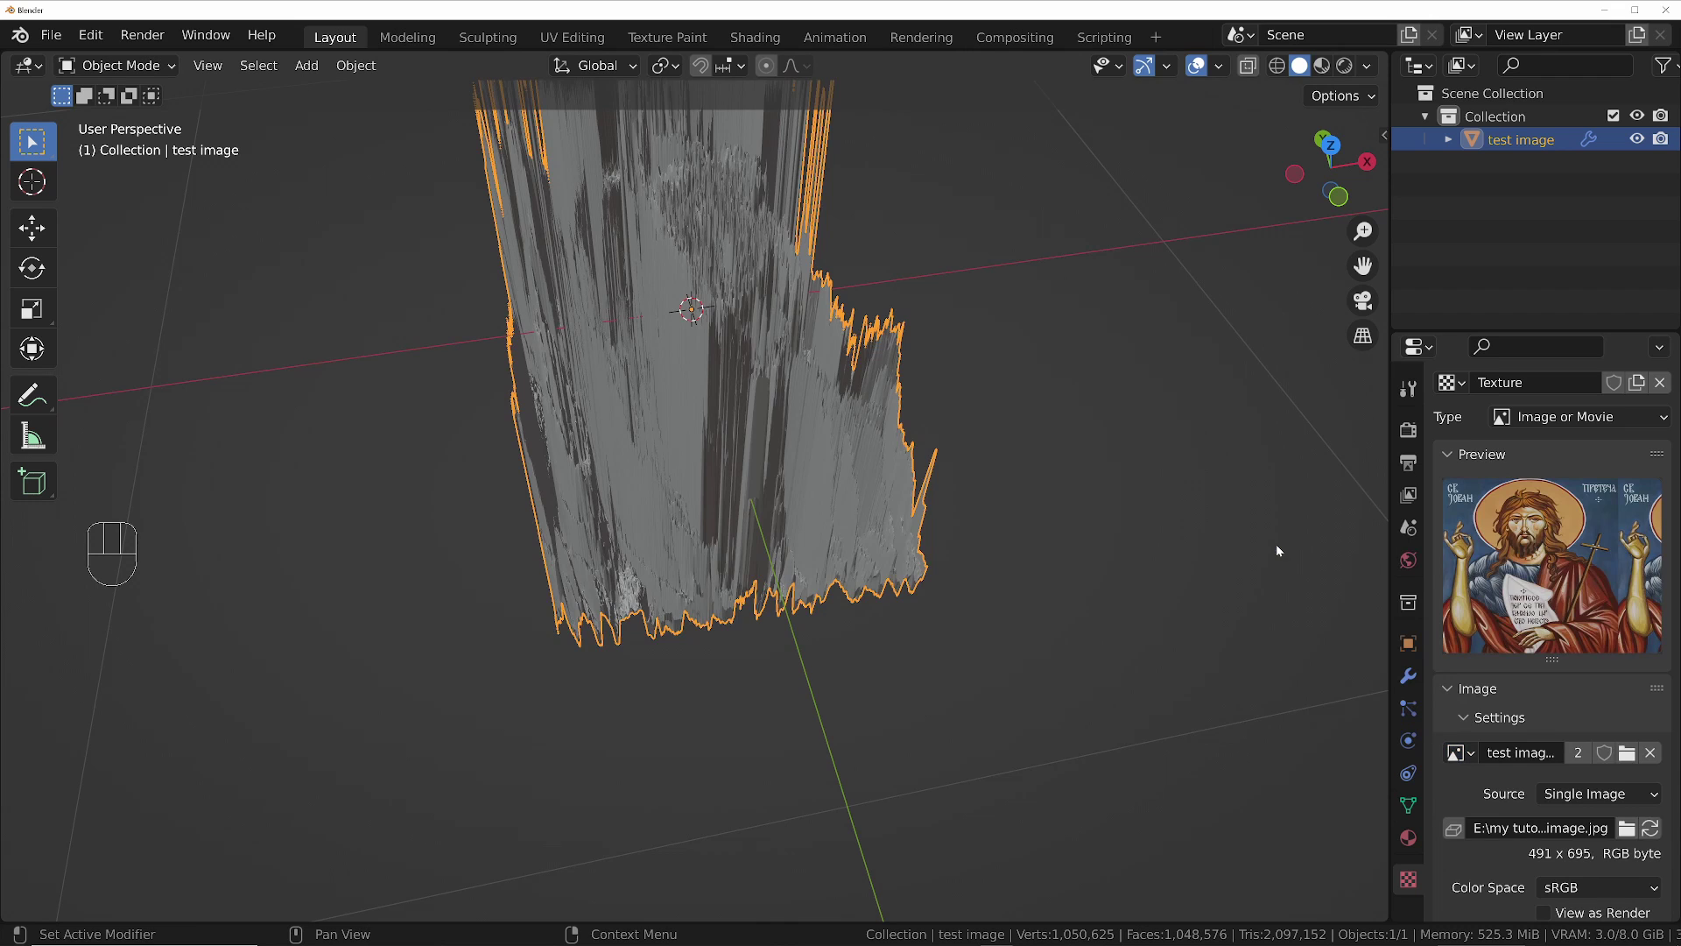
middle_click_drag(749, 308, 797, 543)
Step: Set the Displace modifier's strength to 0.006
left_click(1409, 674)
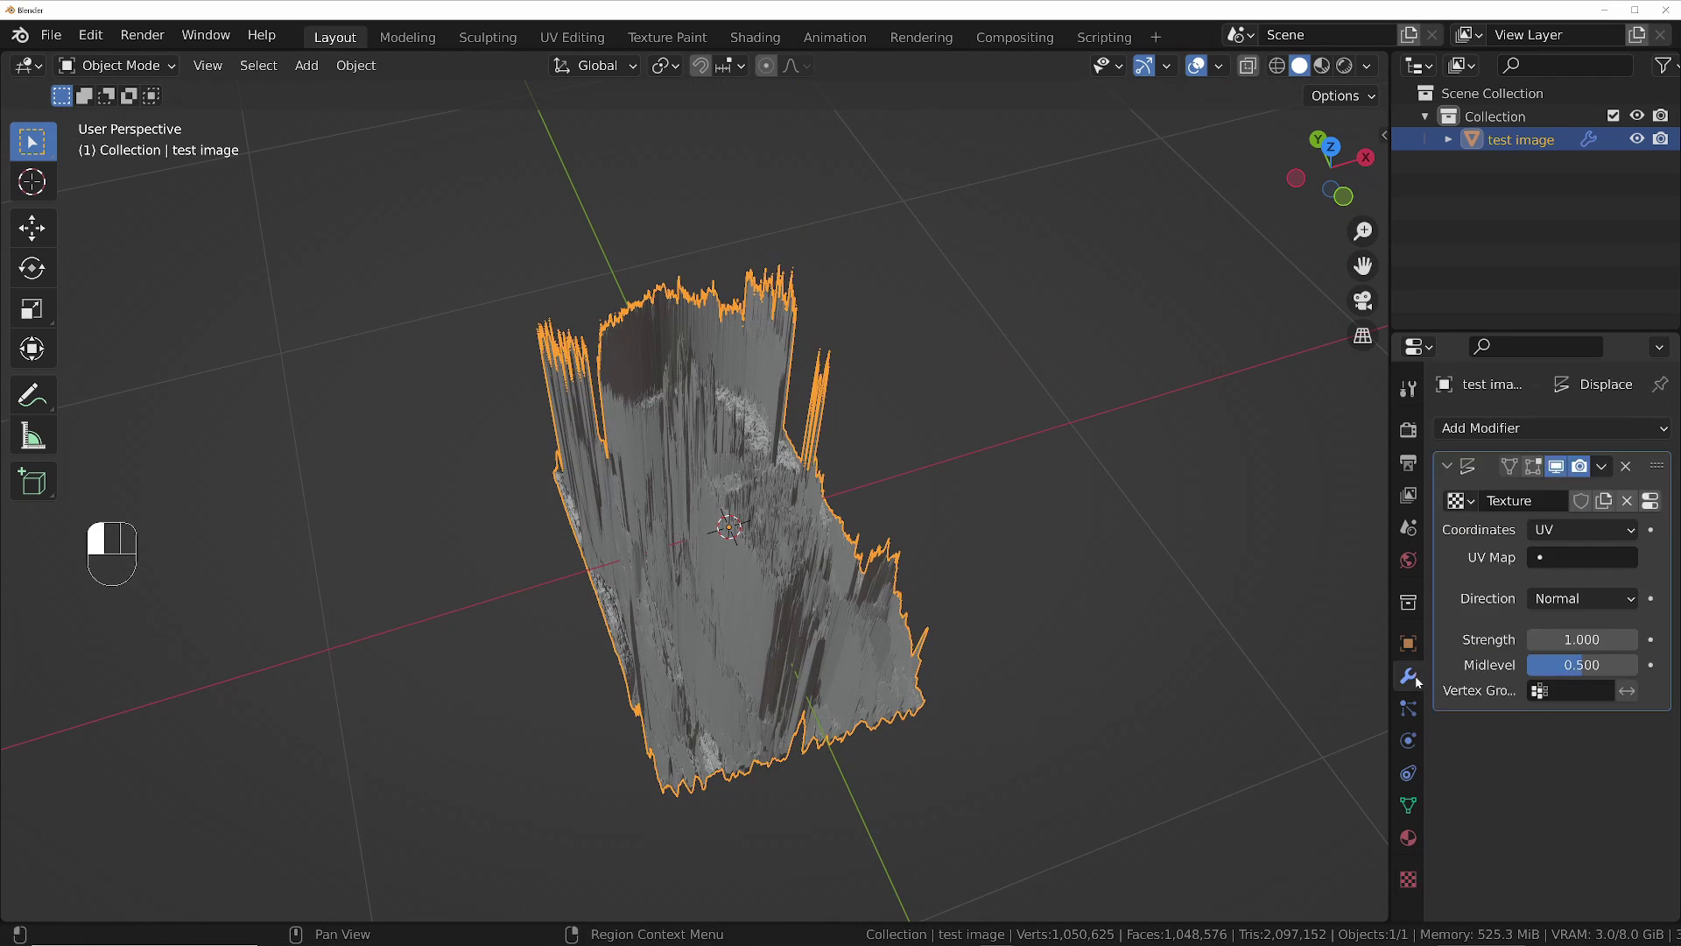
left_click(1576, 639)
type(".006")
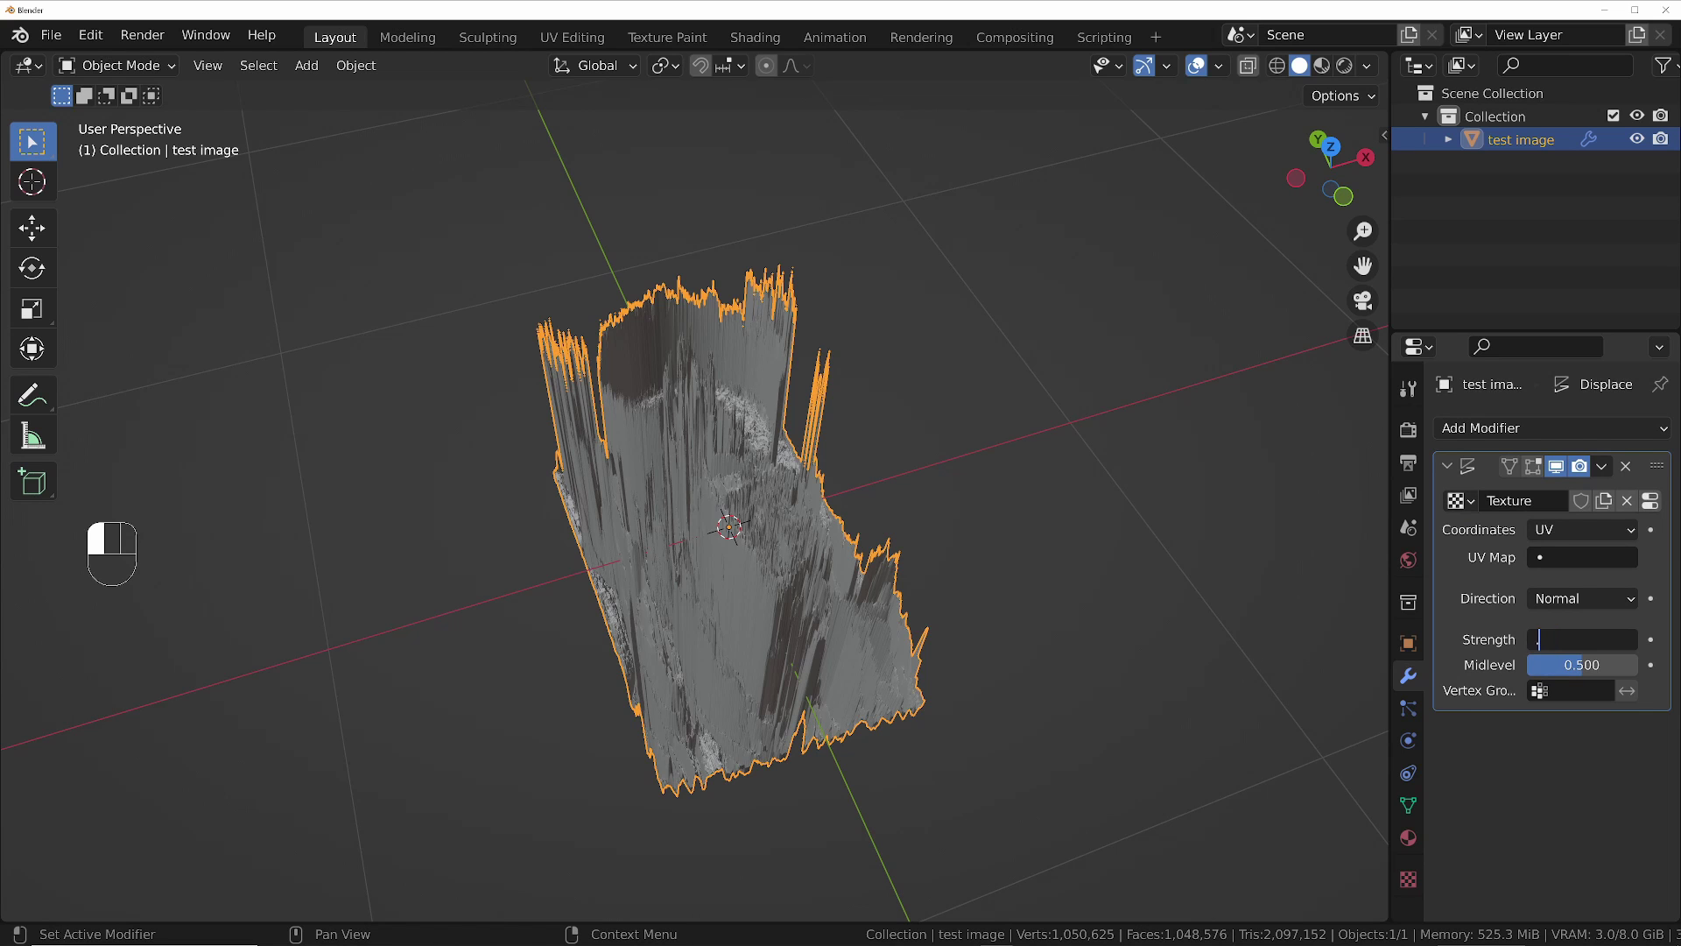
key("Return")
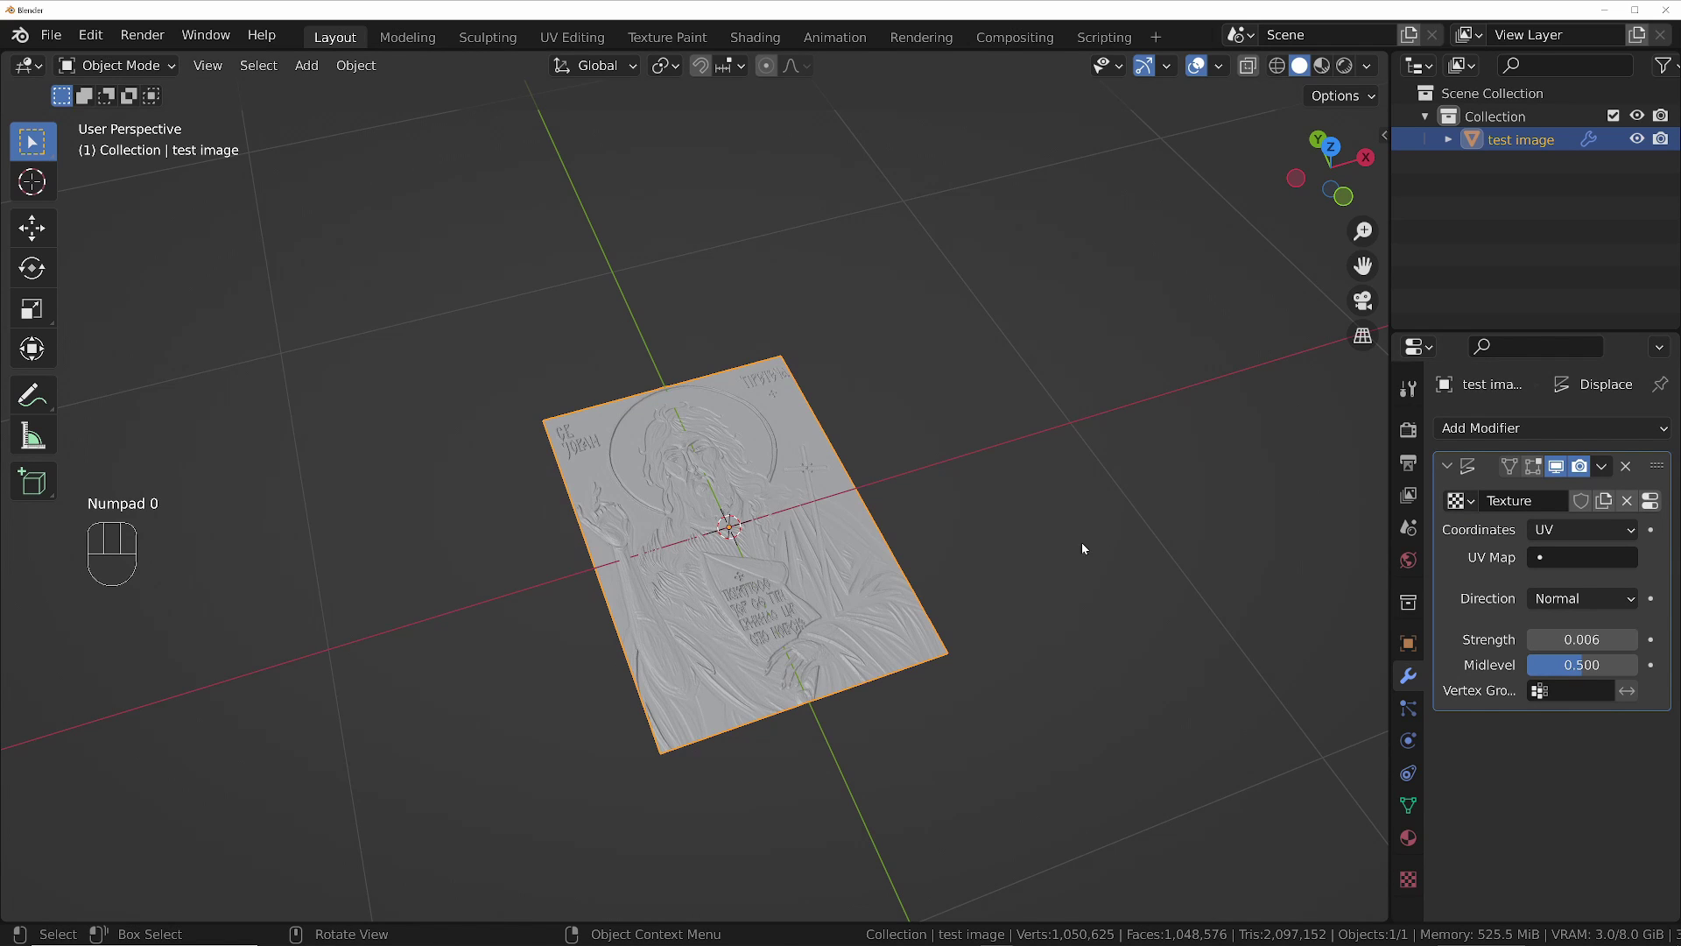
Step: Inspect the embossed relief up close and apply the Displace modifier to the image plane
middle_click_drag(1081, 543, 1050, 595)
middle_click_drag(753, 569, 643, 693, "ctrl")
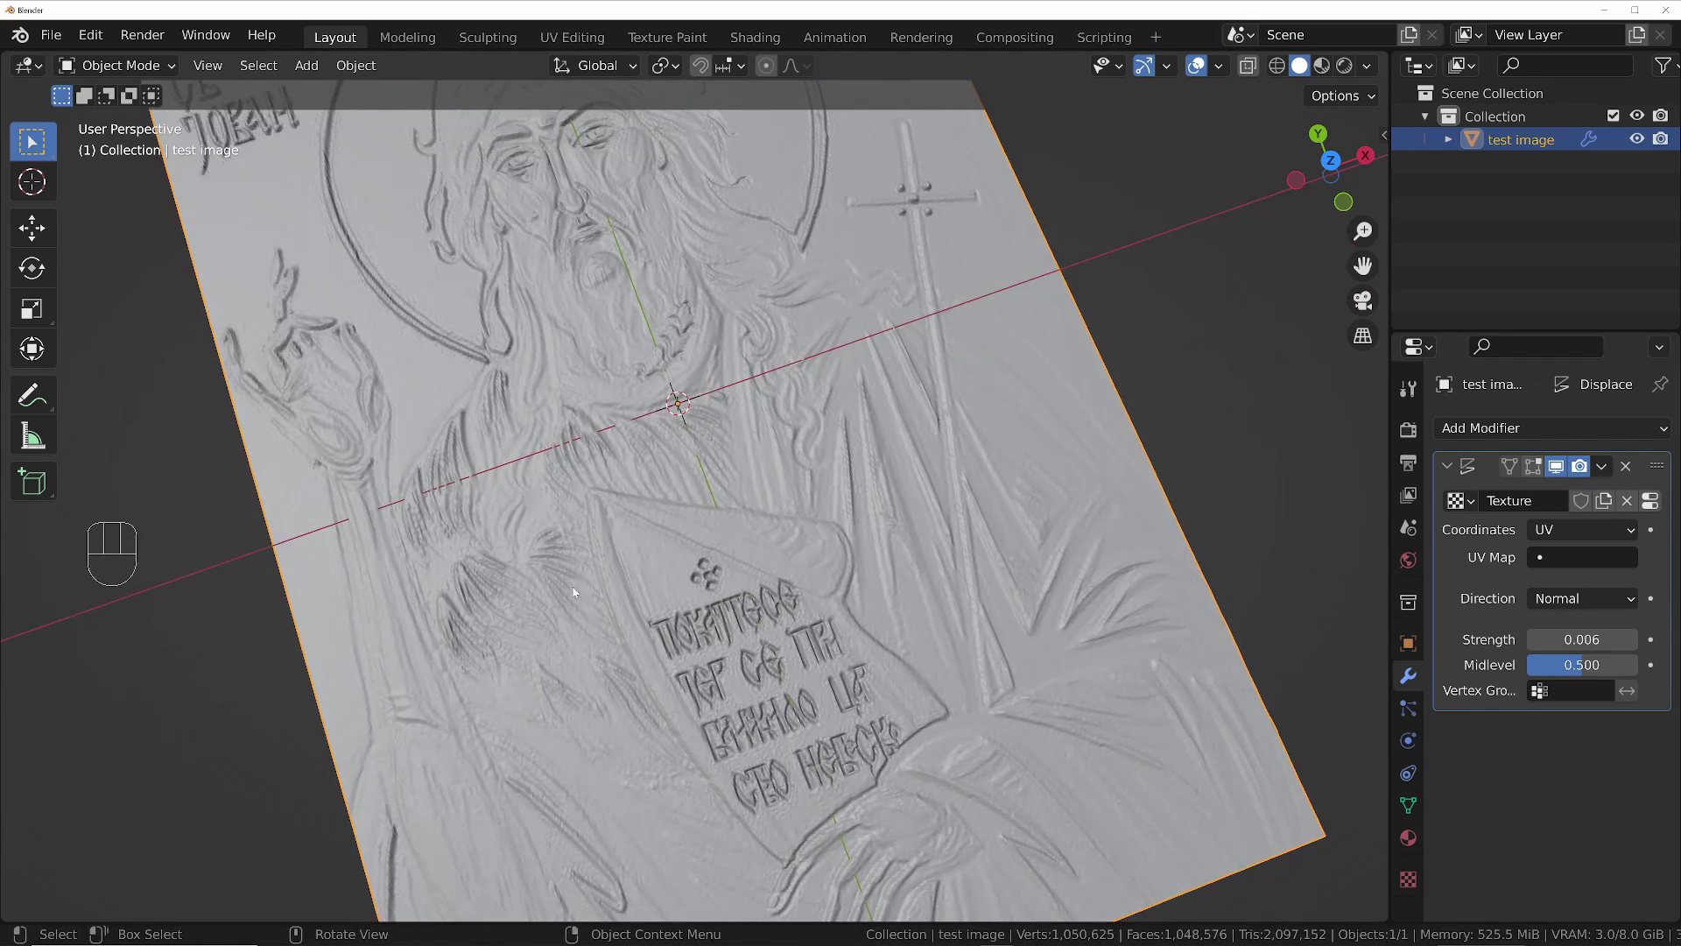
middle_click_drag(721, 391, 766, 627, "shift")
middle_click_drag(620, 534, 547, 517)
middle_click_drag(643, 411, 661, 512, "ctrl")
middle_click_drag(661, 507, 757, 448)
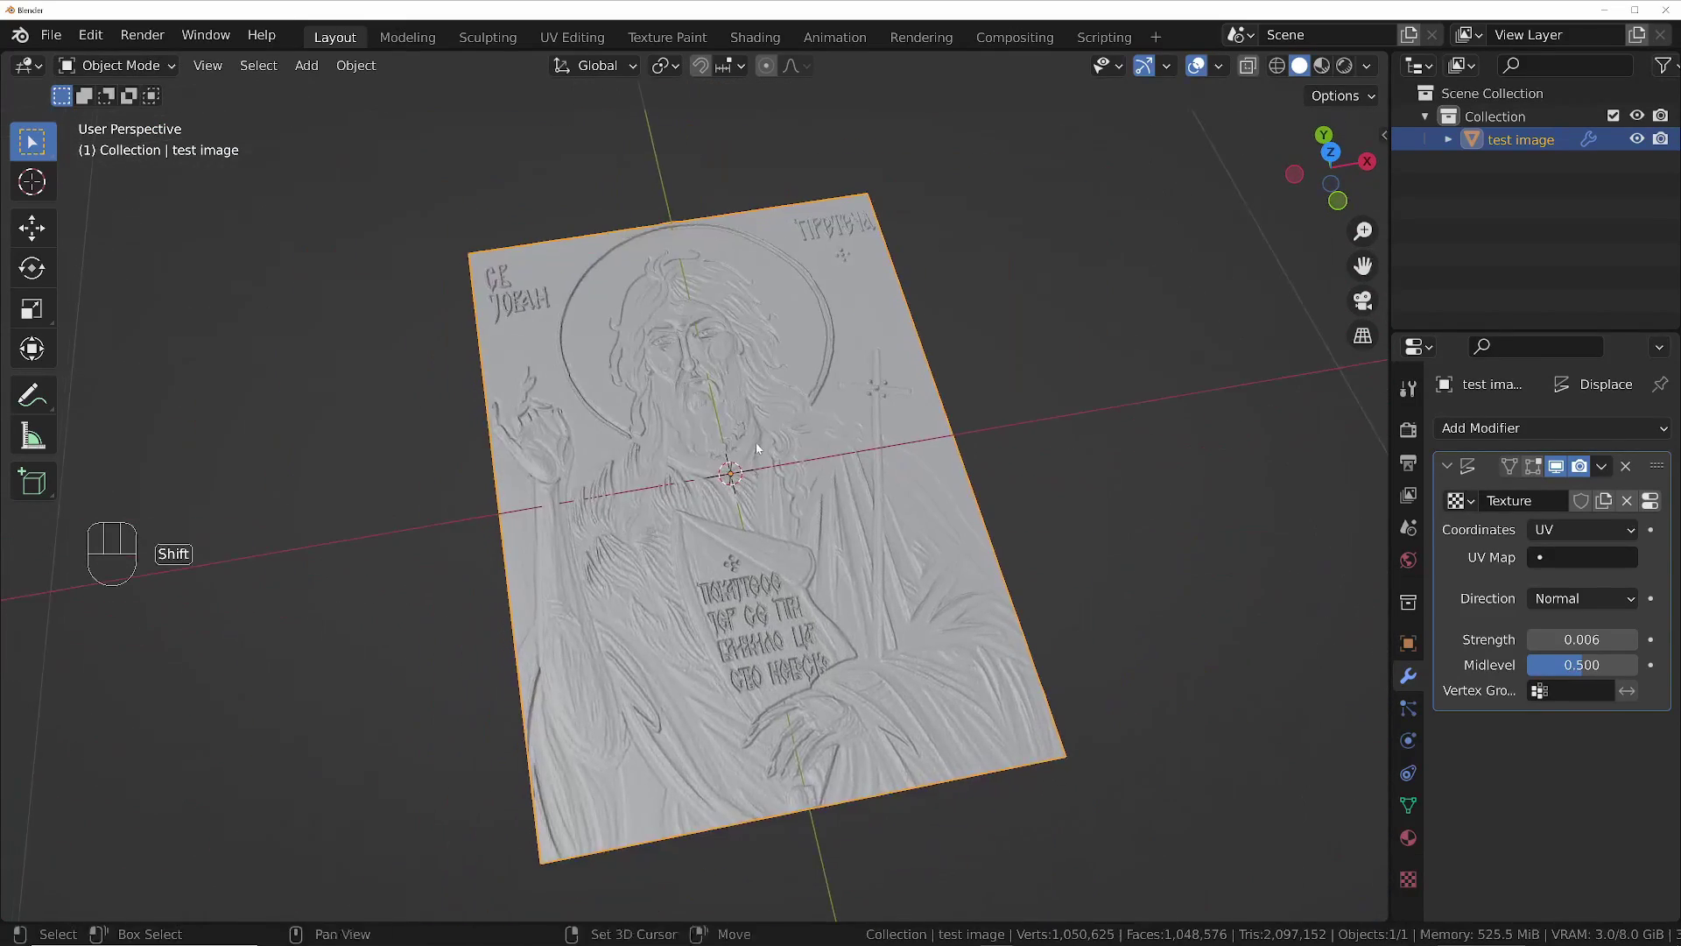
scroll(758, 448, "up", 2)
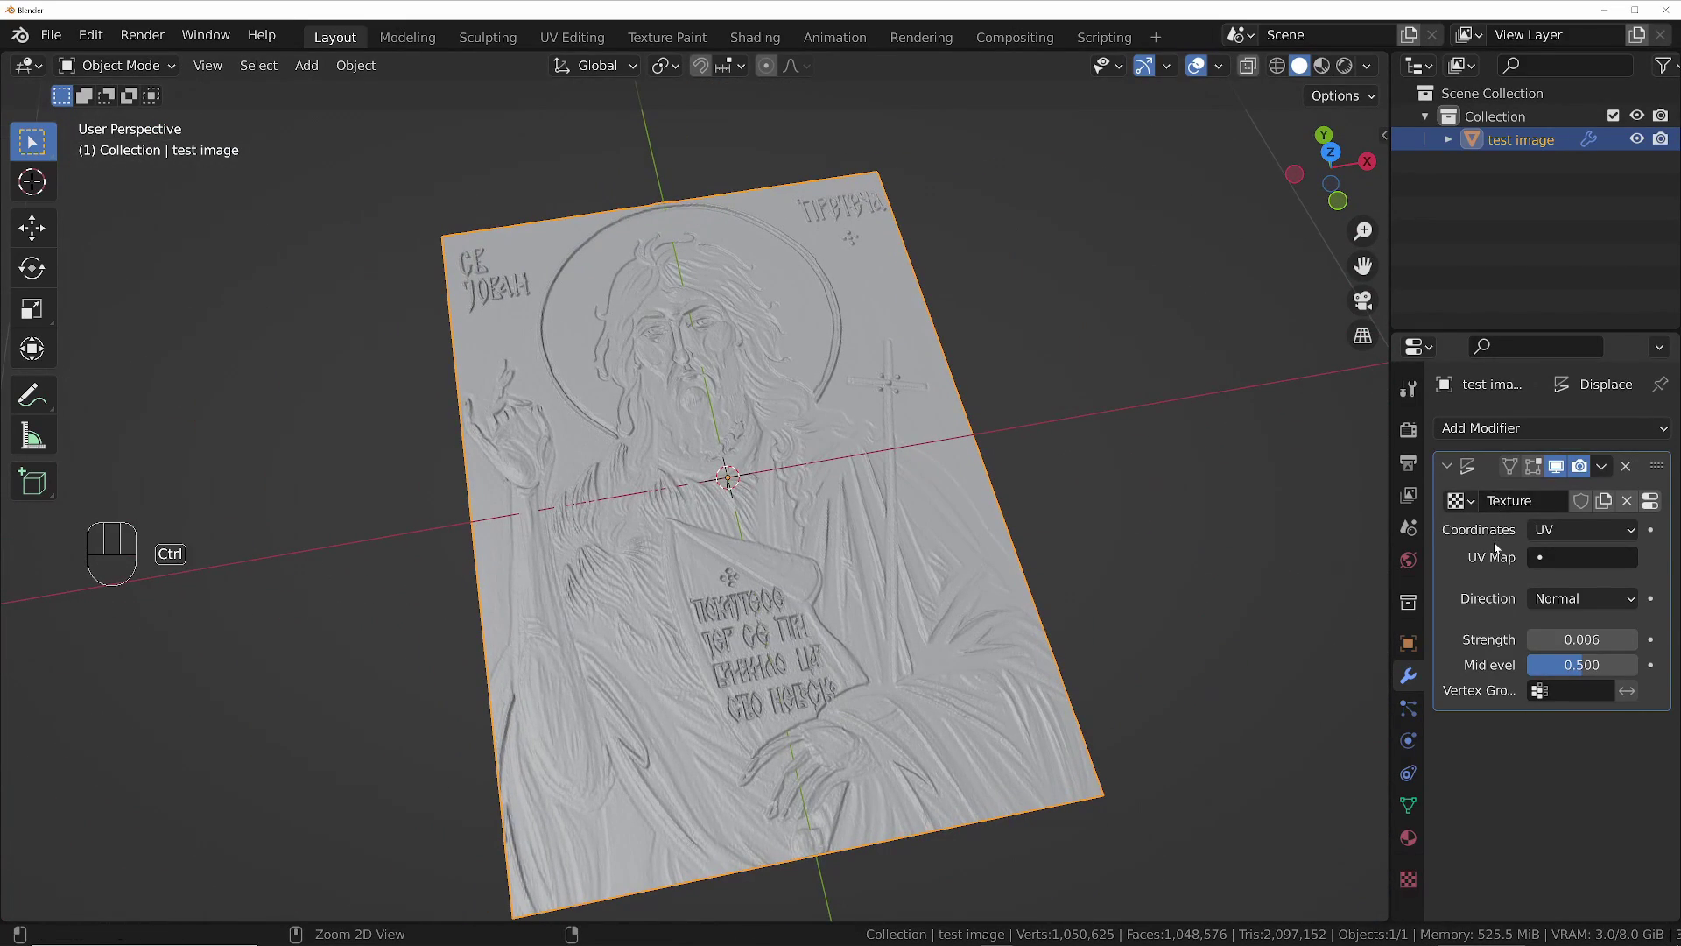
key("ctrl+a")
middle_click_drag(963, 455, 818, 401)
Step: Switch the displaced image plane to Sculpt Mode and open the viewport sidebar
key("Tab")
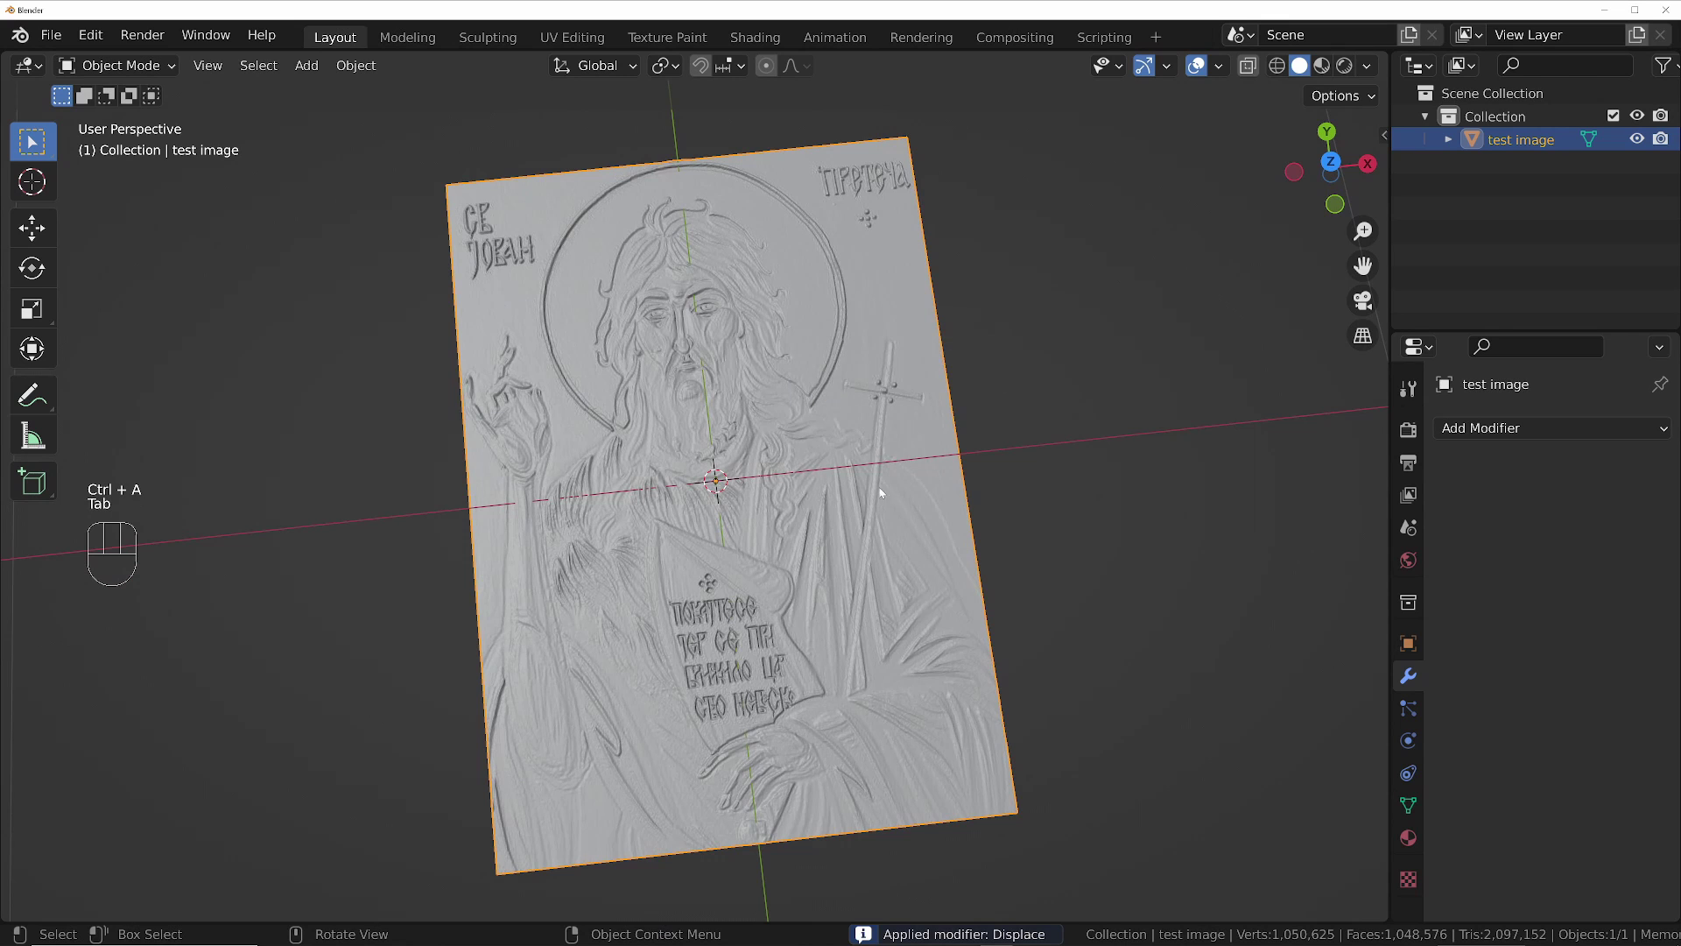
key("Tab")
left_click(796, 528)
middle_click_drag(796, 528, 732, 347)
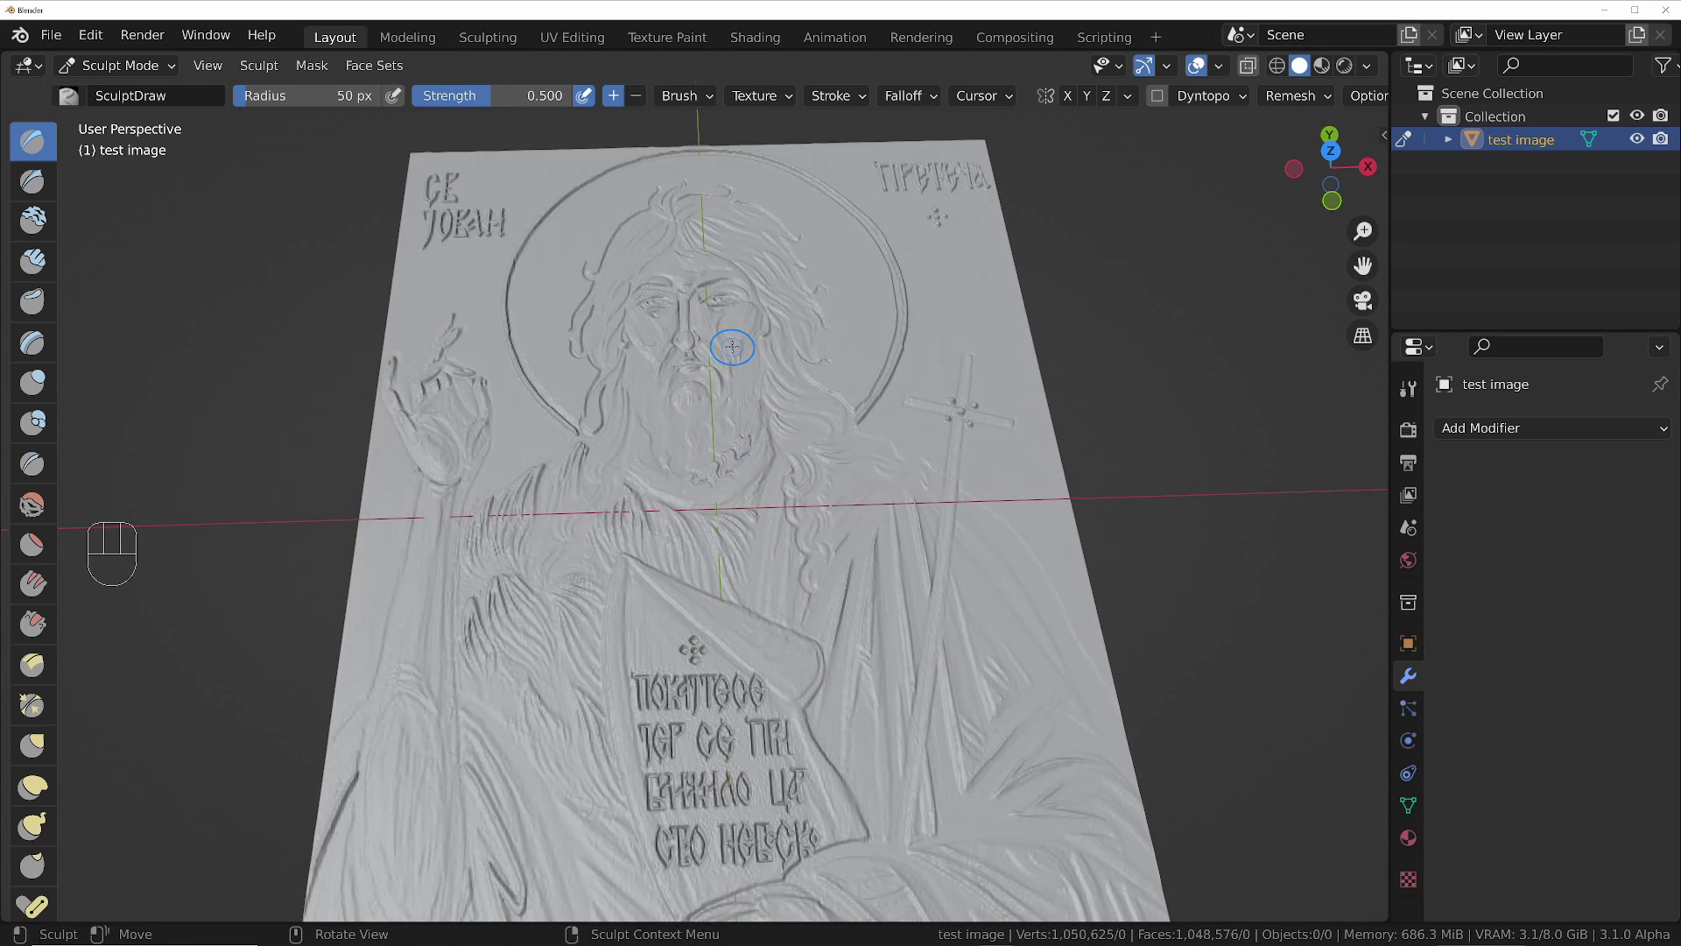
key("n")
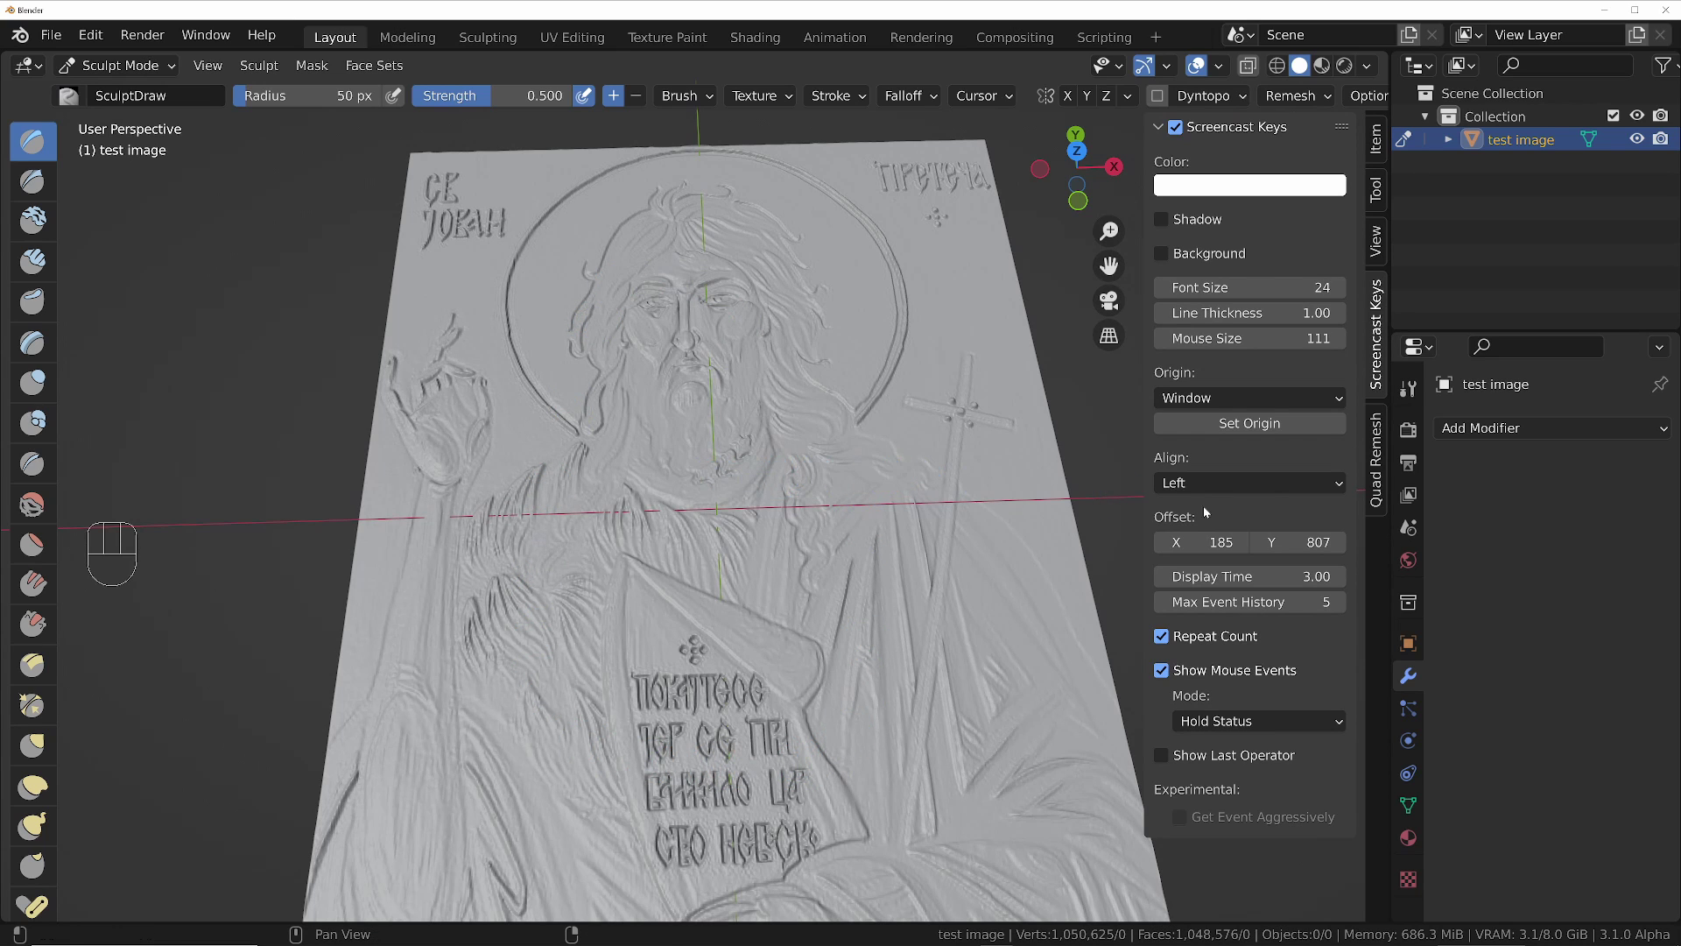
Step: Lock the X and Y axes in the sculpt symmetry settings
left_click(1378, 185)
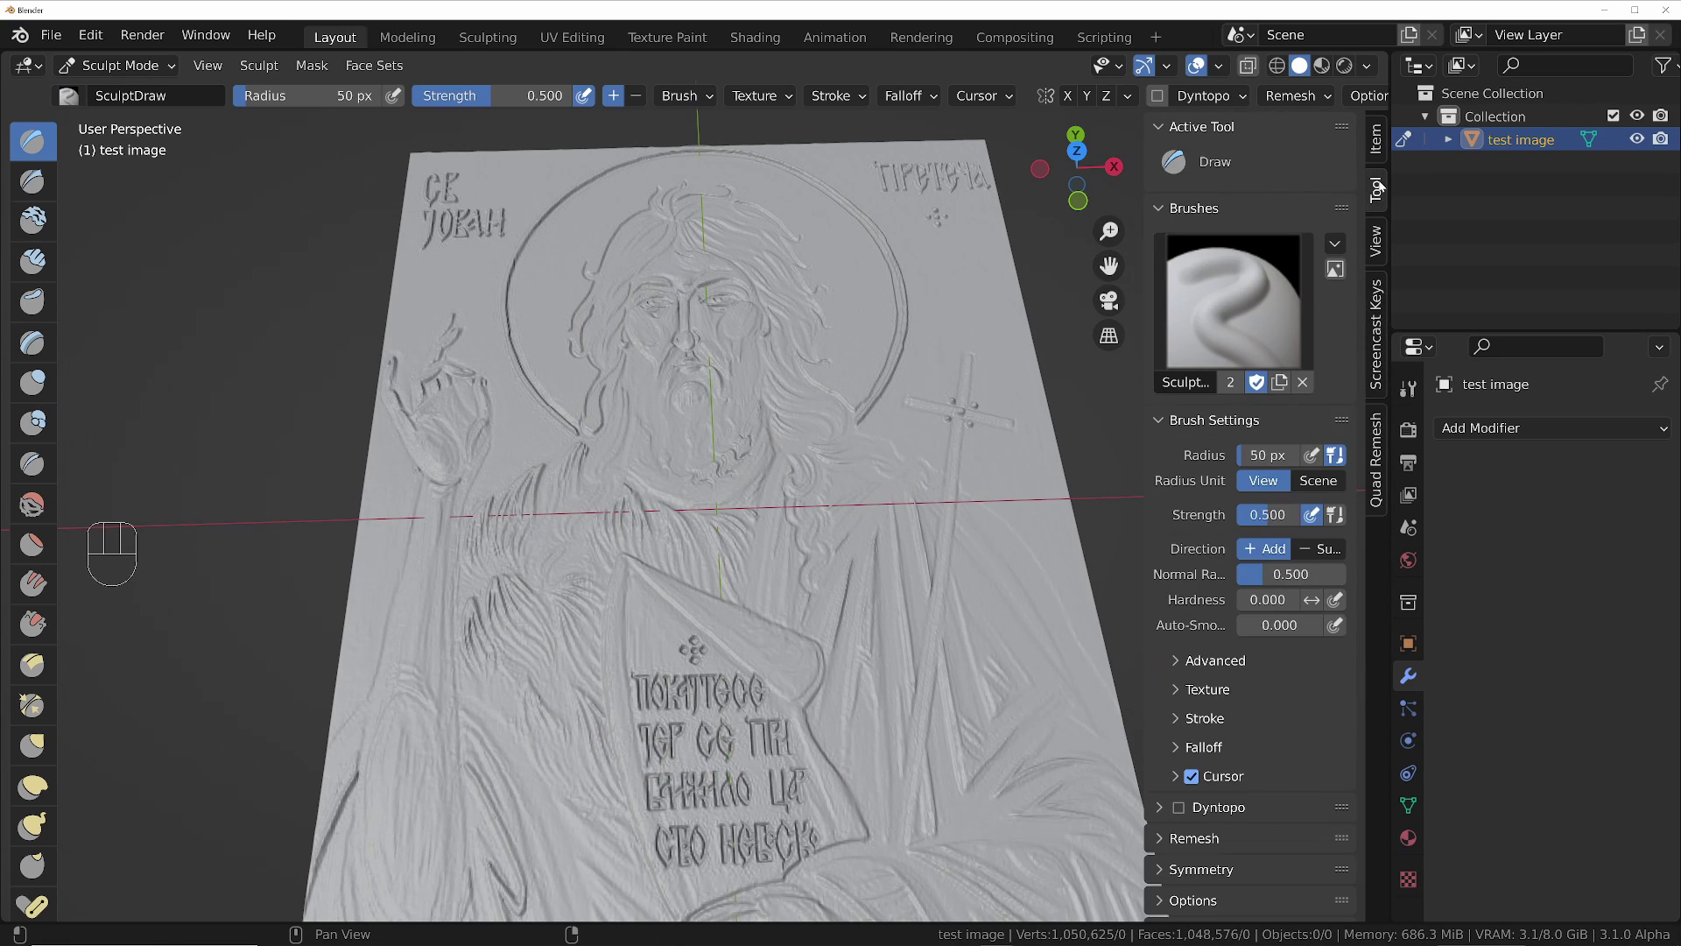
left_click(1217, 850)
scroll(1267, 602, "down", 8)
left_click(1261, 598)
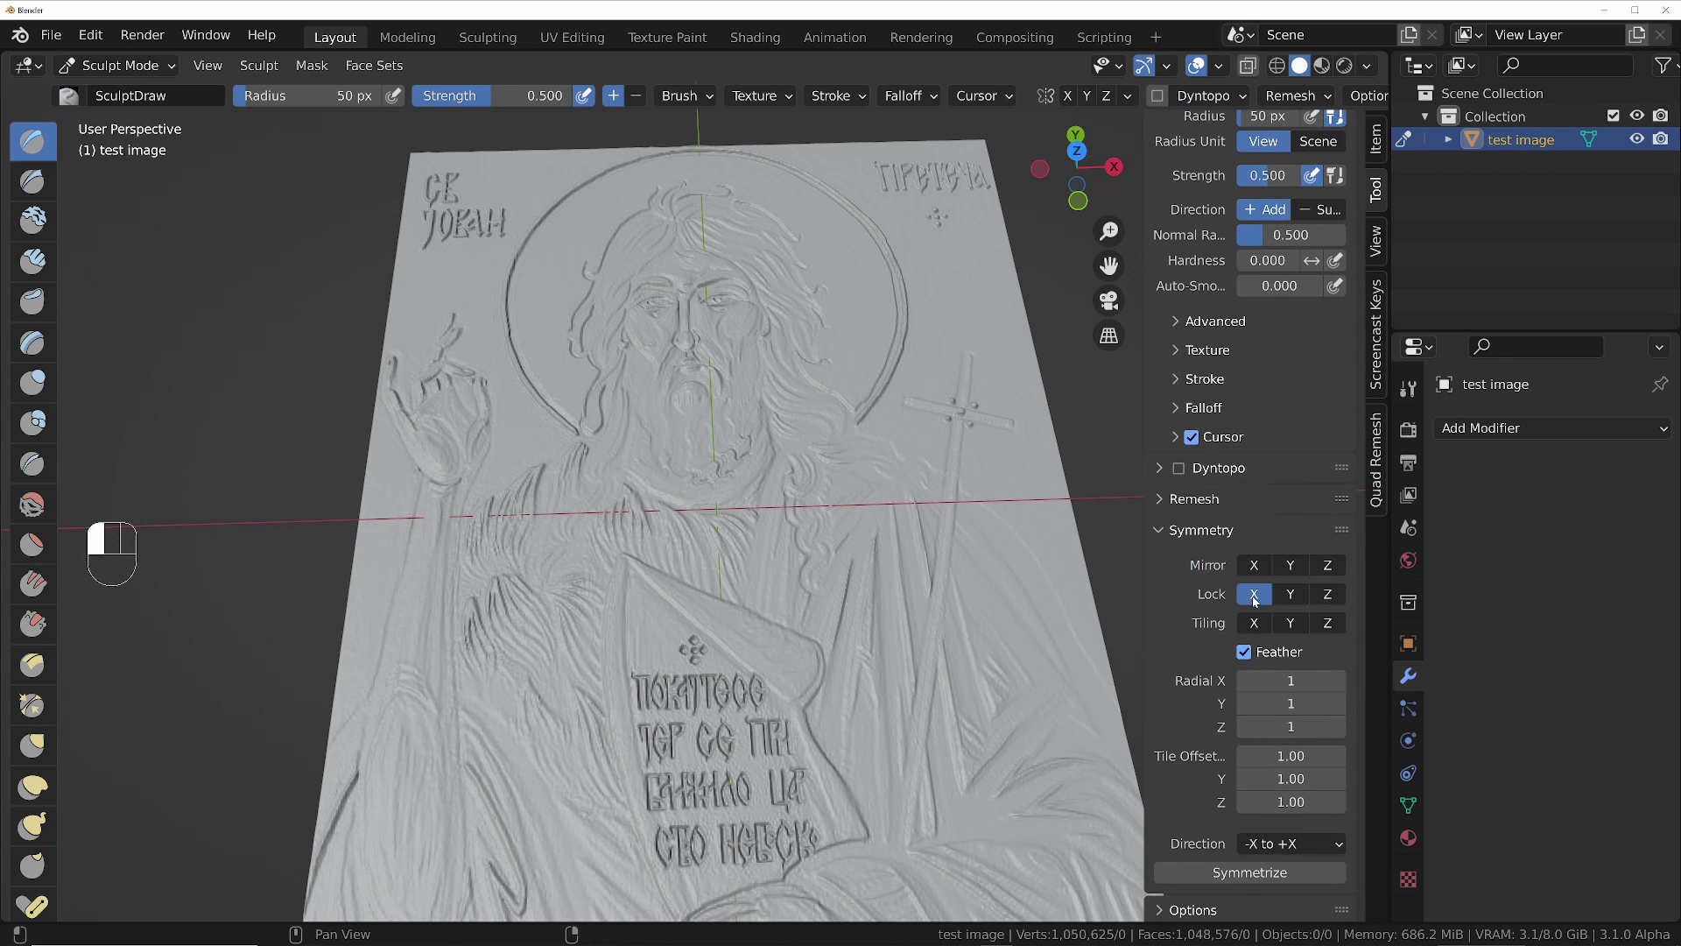
left_click(1298, 594)
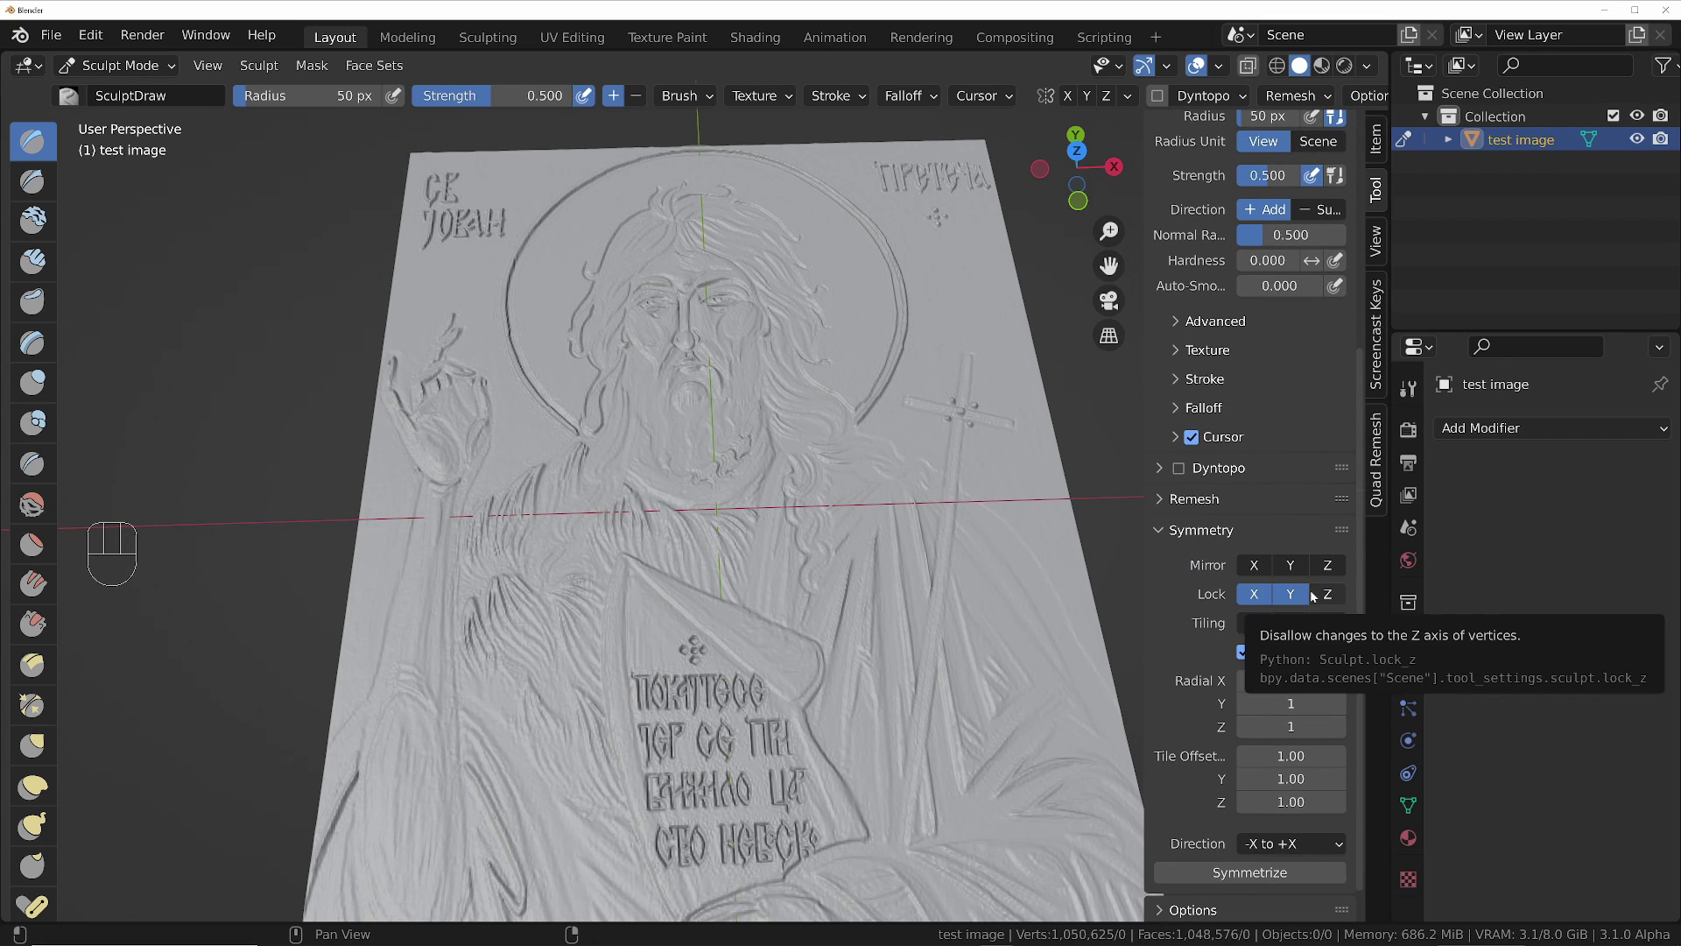
Step: Choose the Blob brush and set its magnify to 0 and strength to 0.259
left_click(33, 423)
mouse_move(668, 420)
middle_mouse_down("ctrl")
mouse_move(667, 381)
mouse_move(689, 528)
middle_mouse_up("ctrl")
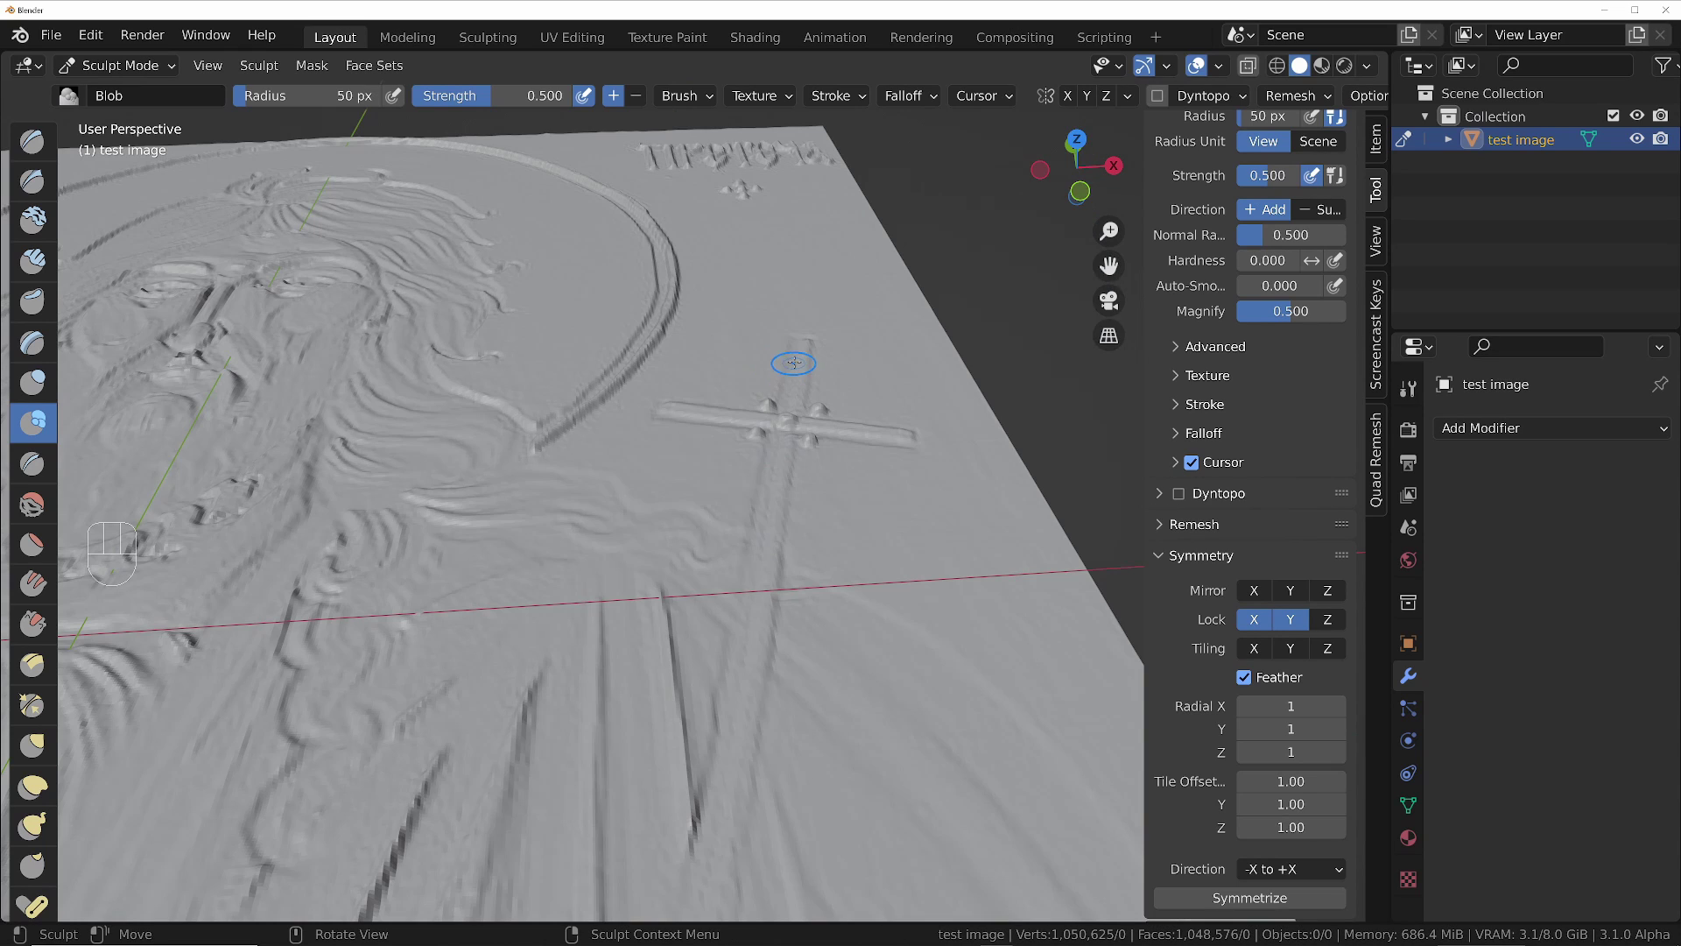
mouse_move(809, 434)
middle_mouse_down()
mouse_move(811, 481)
mouse_move(775, 422)
middle_mouse_up()
scroll(775, 419, "down", 3)
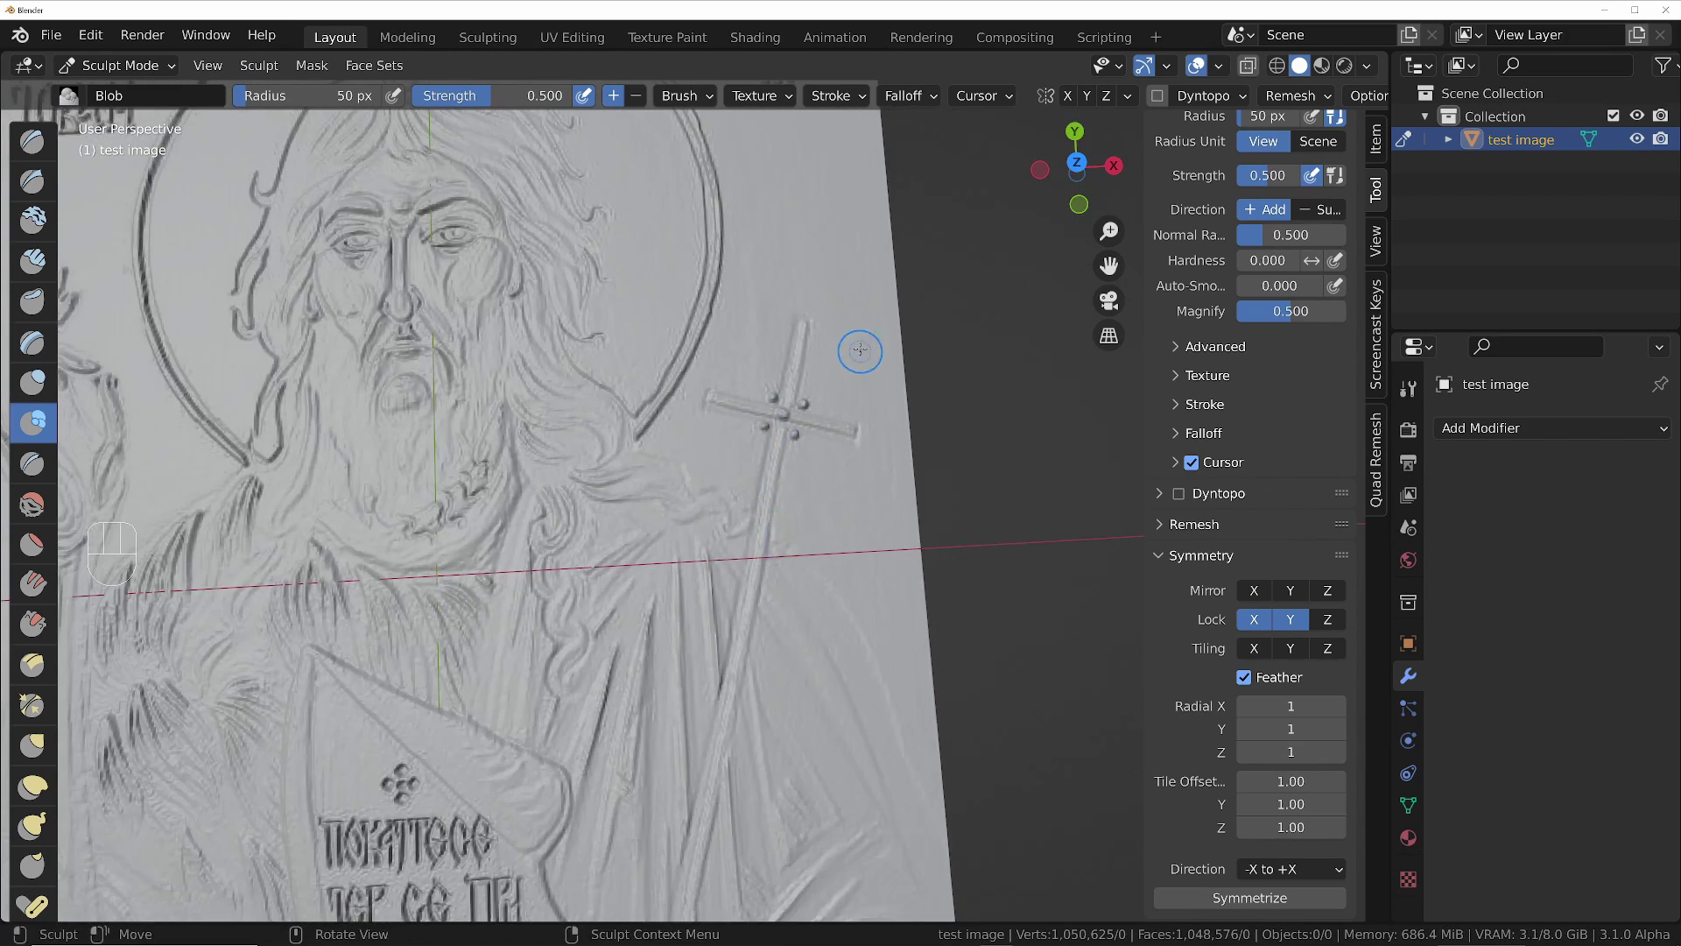
middle_click_drag(725, 325, 881, 425, "shift")
scroll(517, 499, "up", 4)
middle_click_drag(560, 389, 627, 660, "shift")
scroll(668, 515, "down", 1)
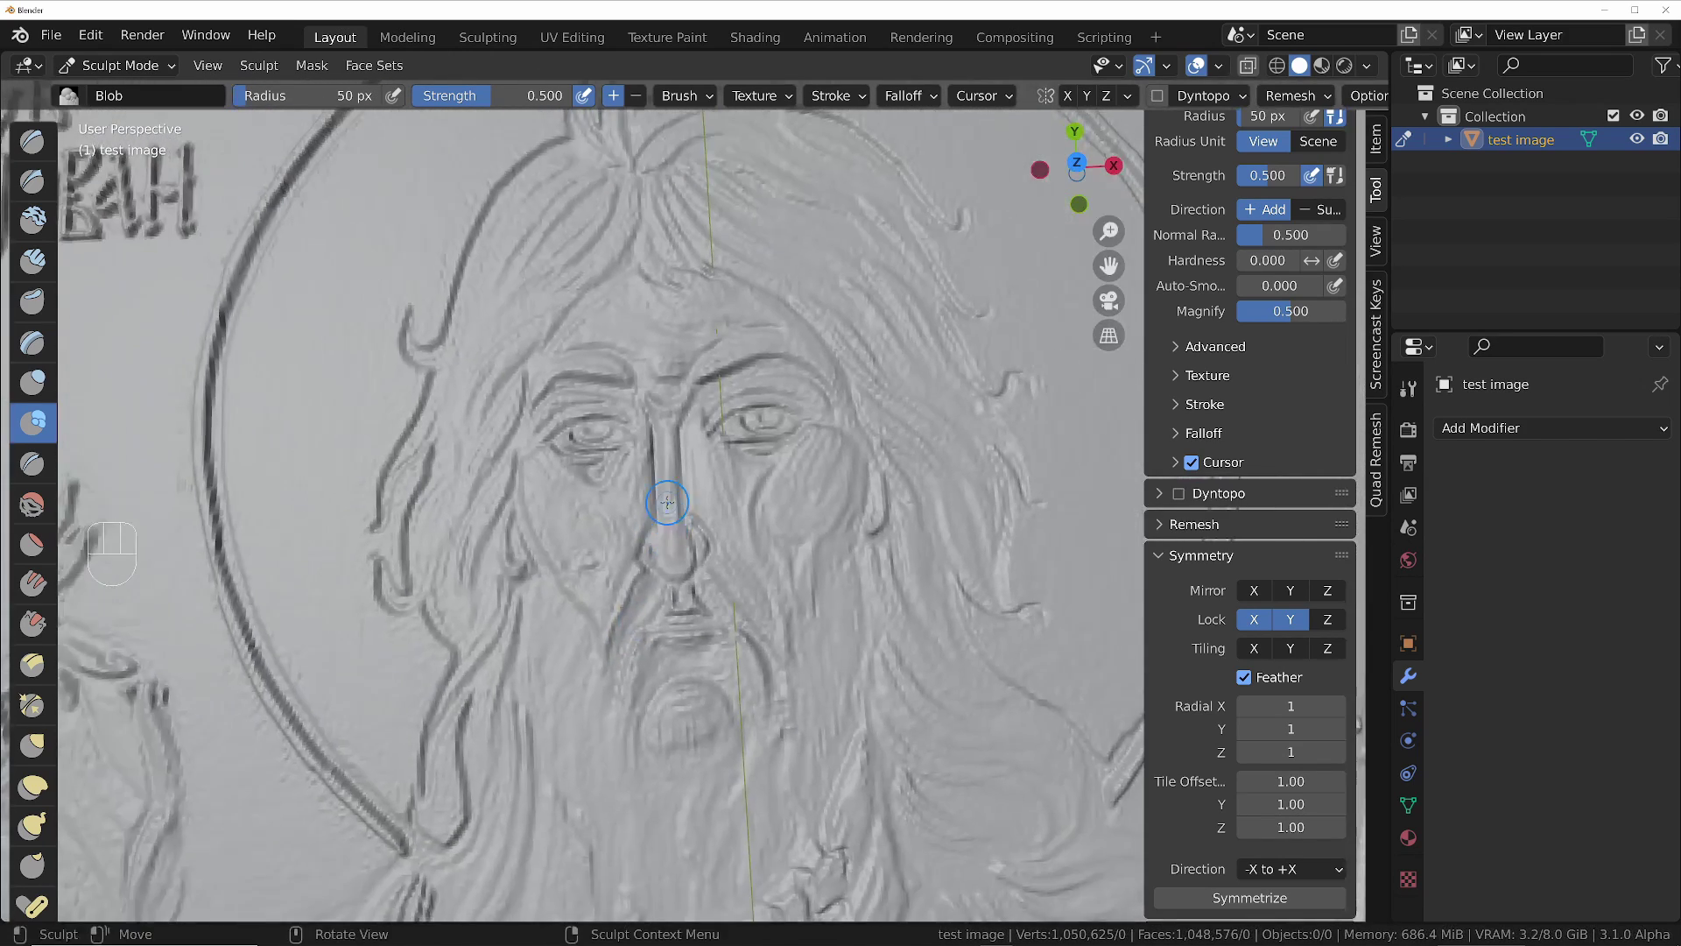
middle_click_drag(668, 534, 672, 515)
scroll(672, 519, "up", 2)
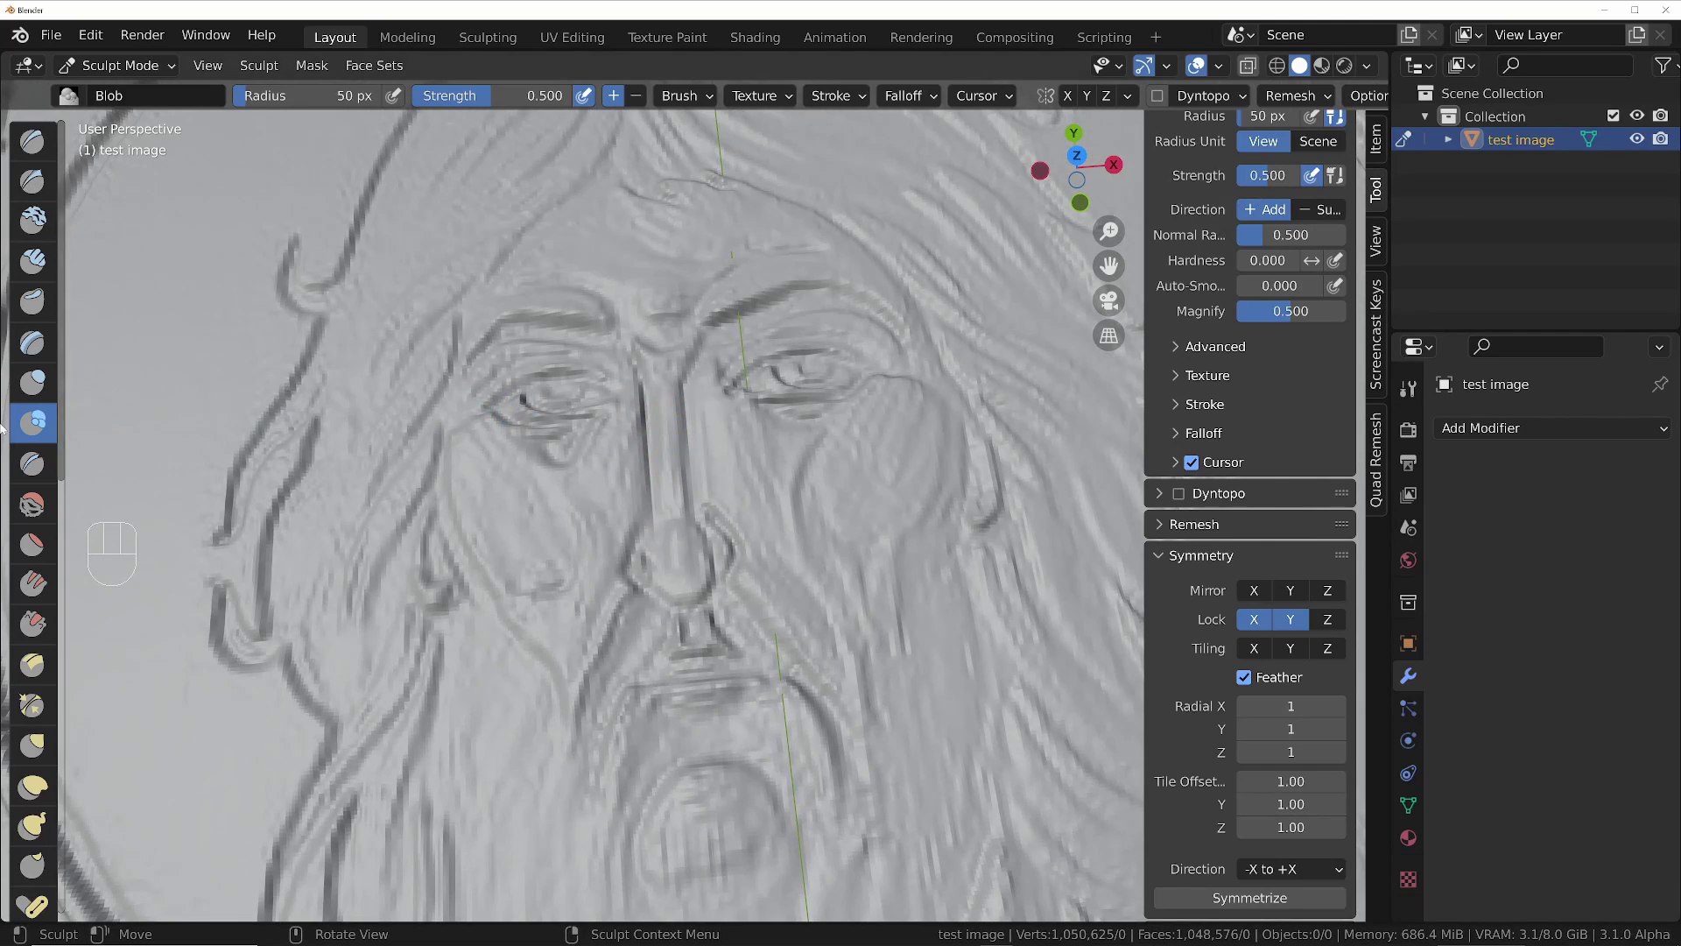
right_click(560, 399)
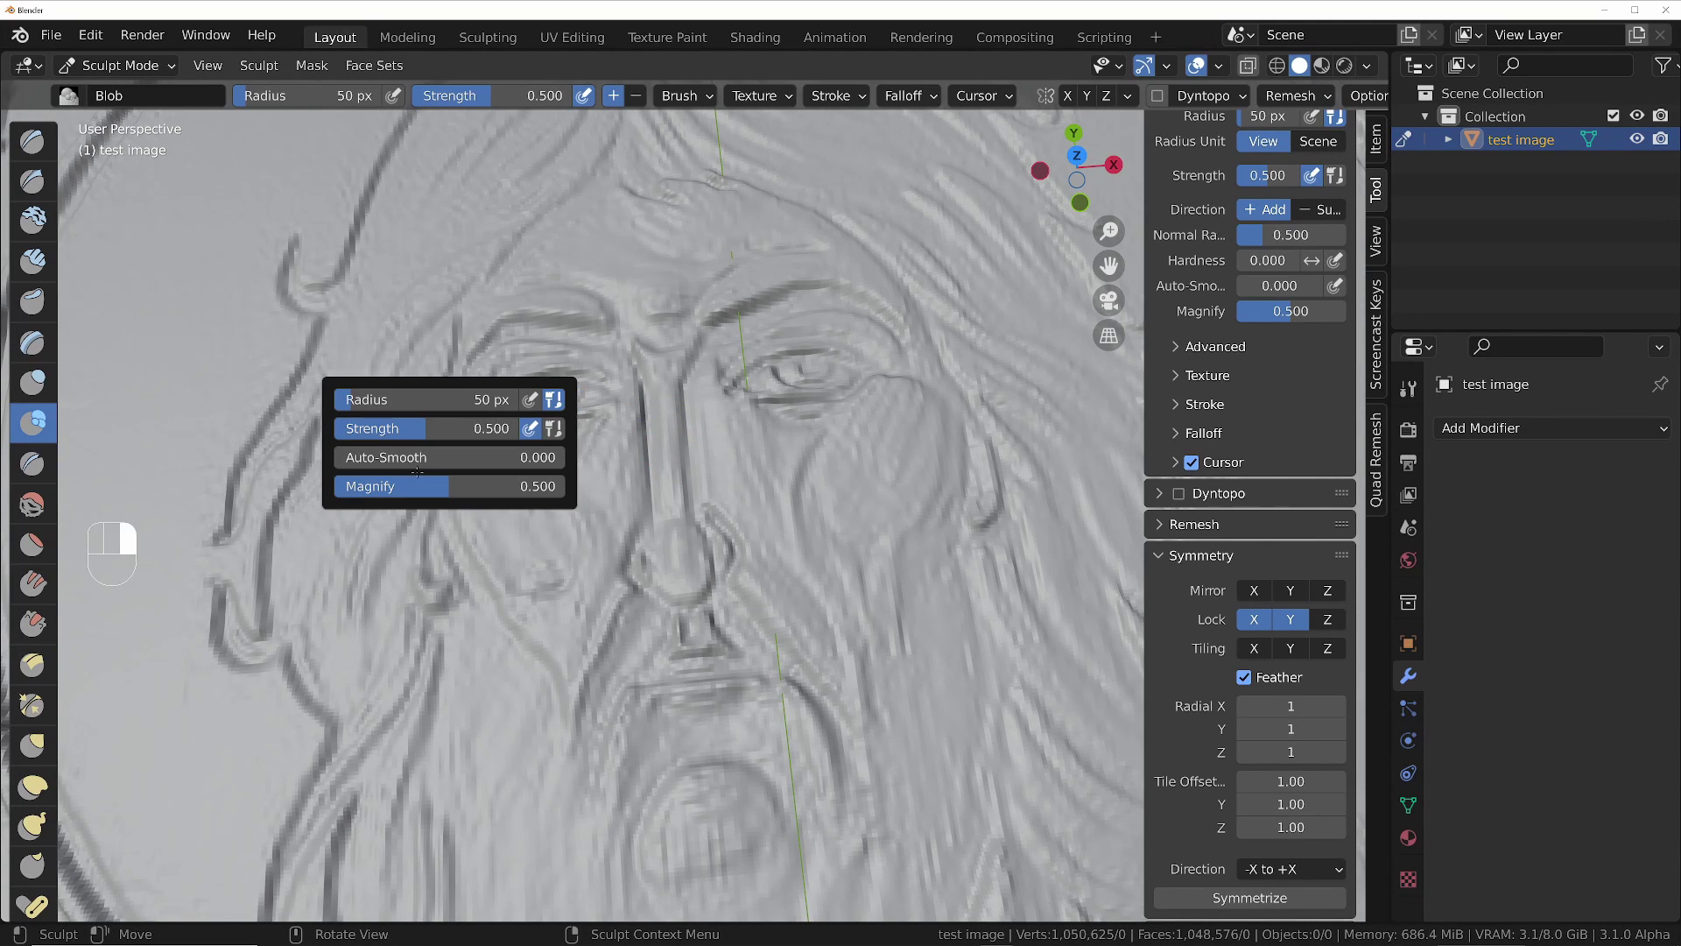
left_click_drag(437, 486, 336, 487)
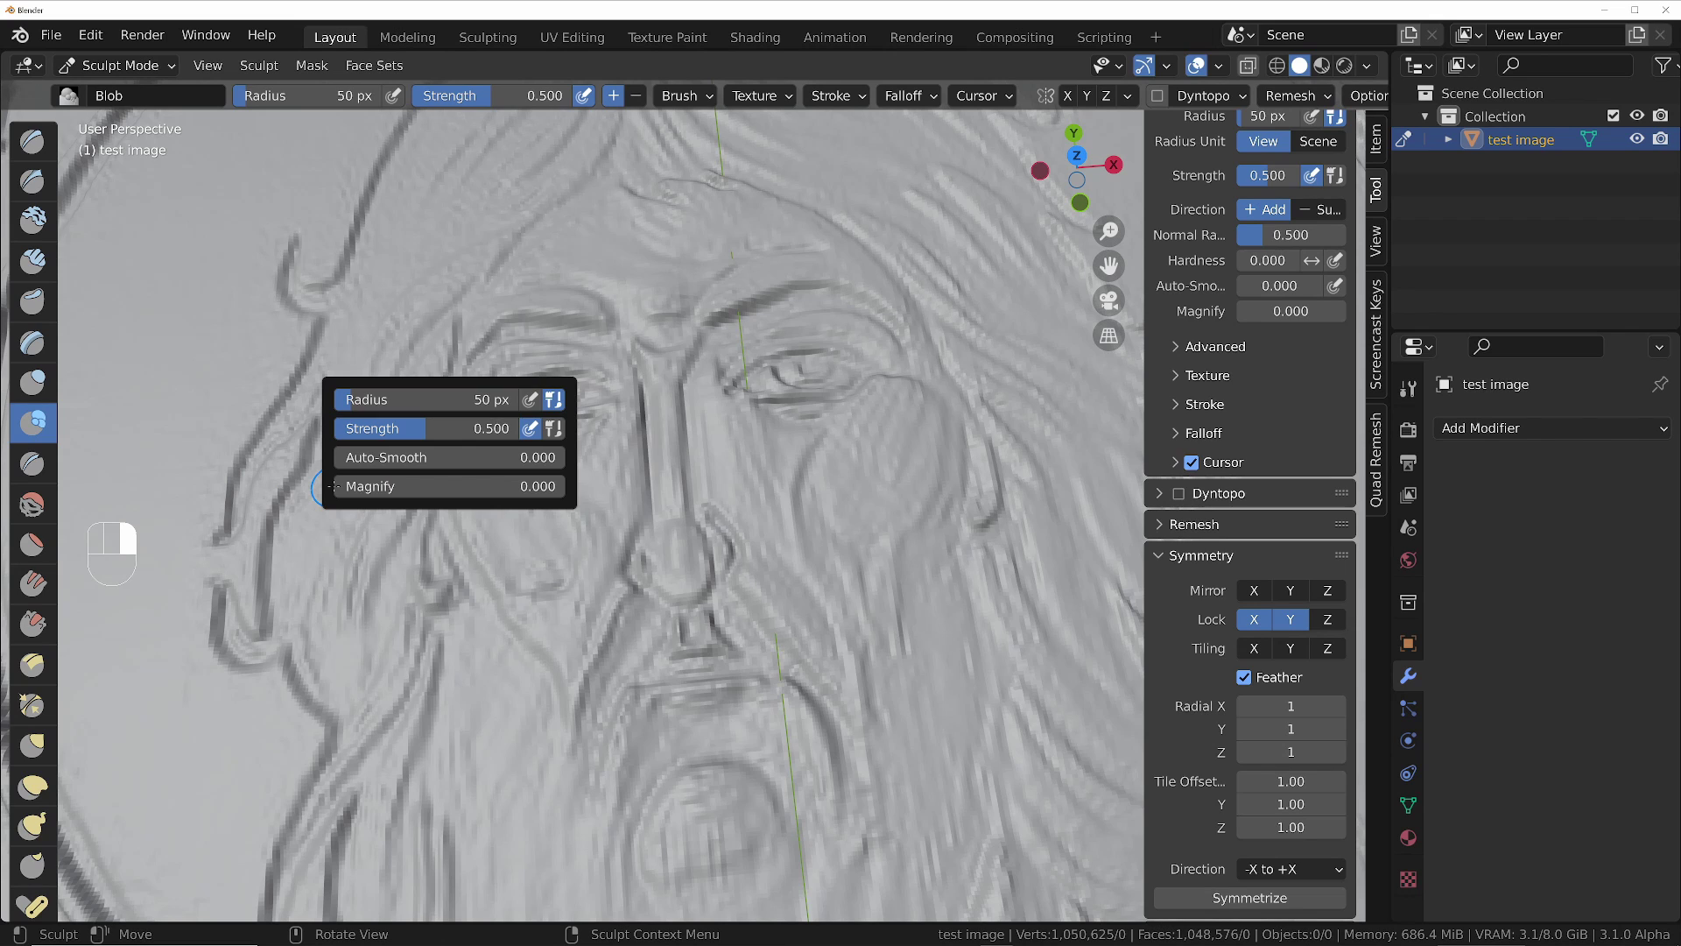
mouse_move(405, 431)
left_mouse_down()
mouse_move(352, 432)
mouse_move(378, 431)
left_mouse_up()
Step: Raise the nose bridge, tip and nostrils with short strokes, and carve the surface beside the nose
left_click_drag(648, 366, 664, 366)
left_click_drag(665, 541, 733, 579)
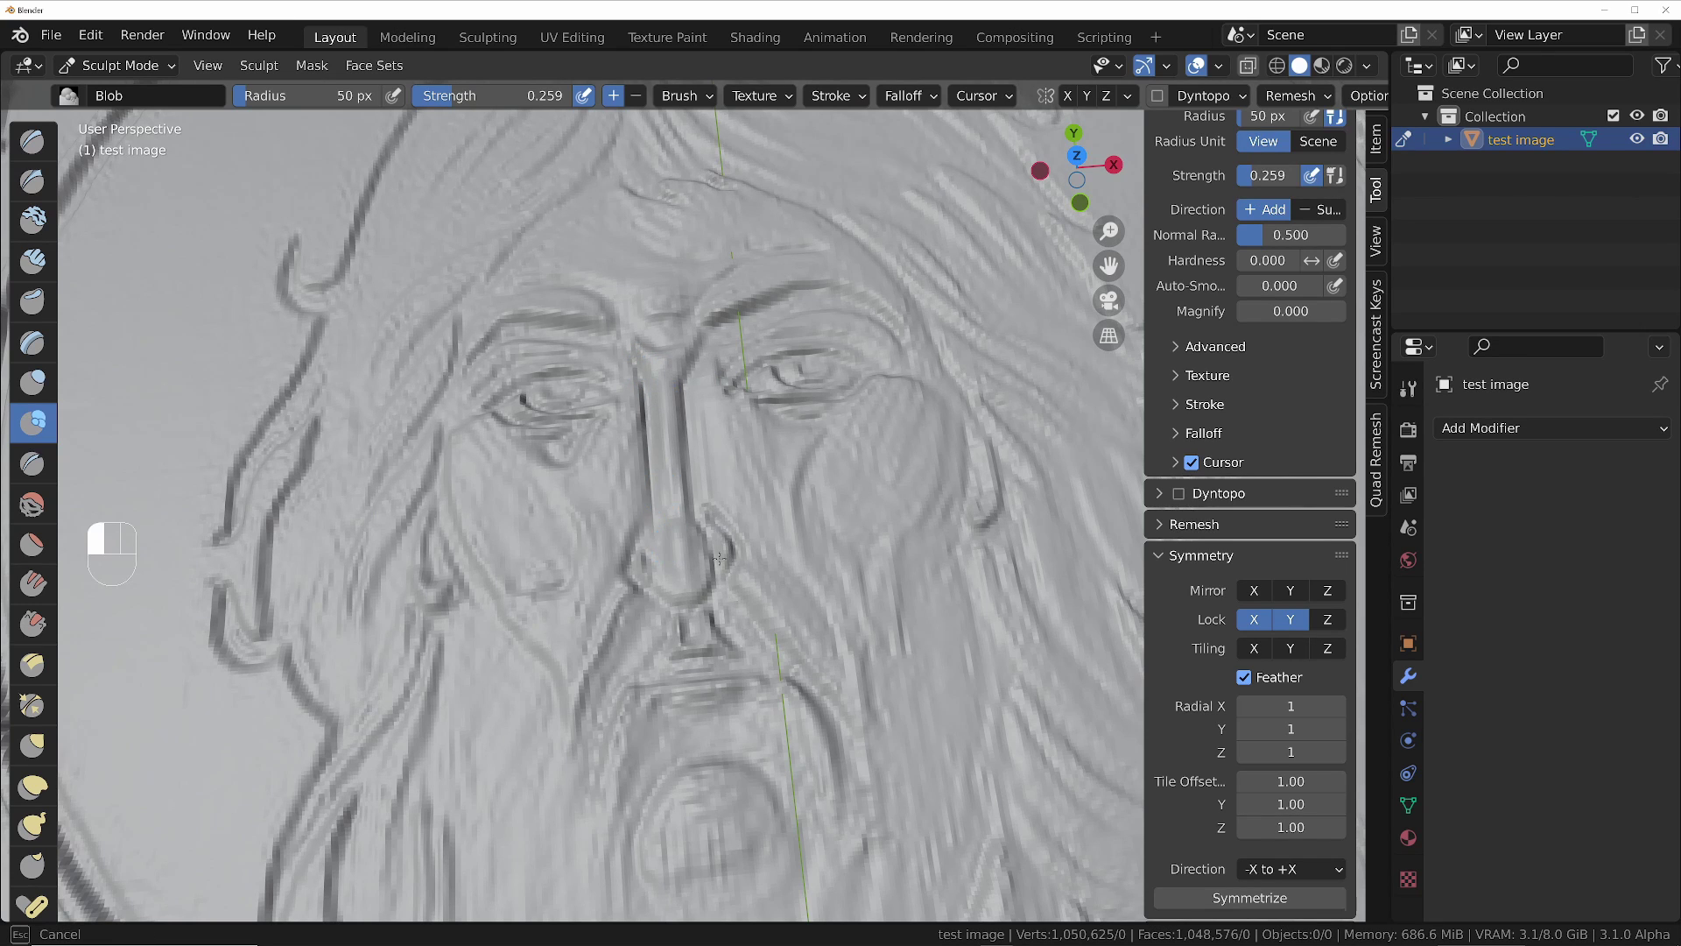
left_click_drag(648, 547, 650, 545)
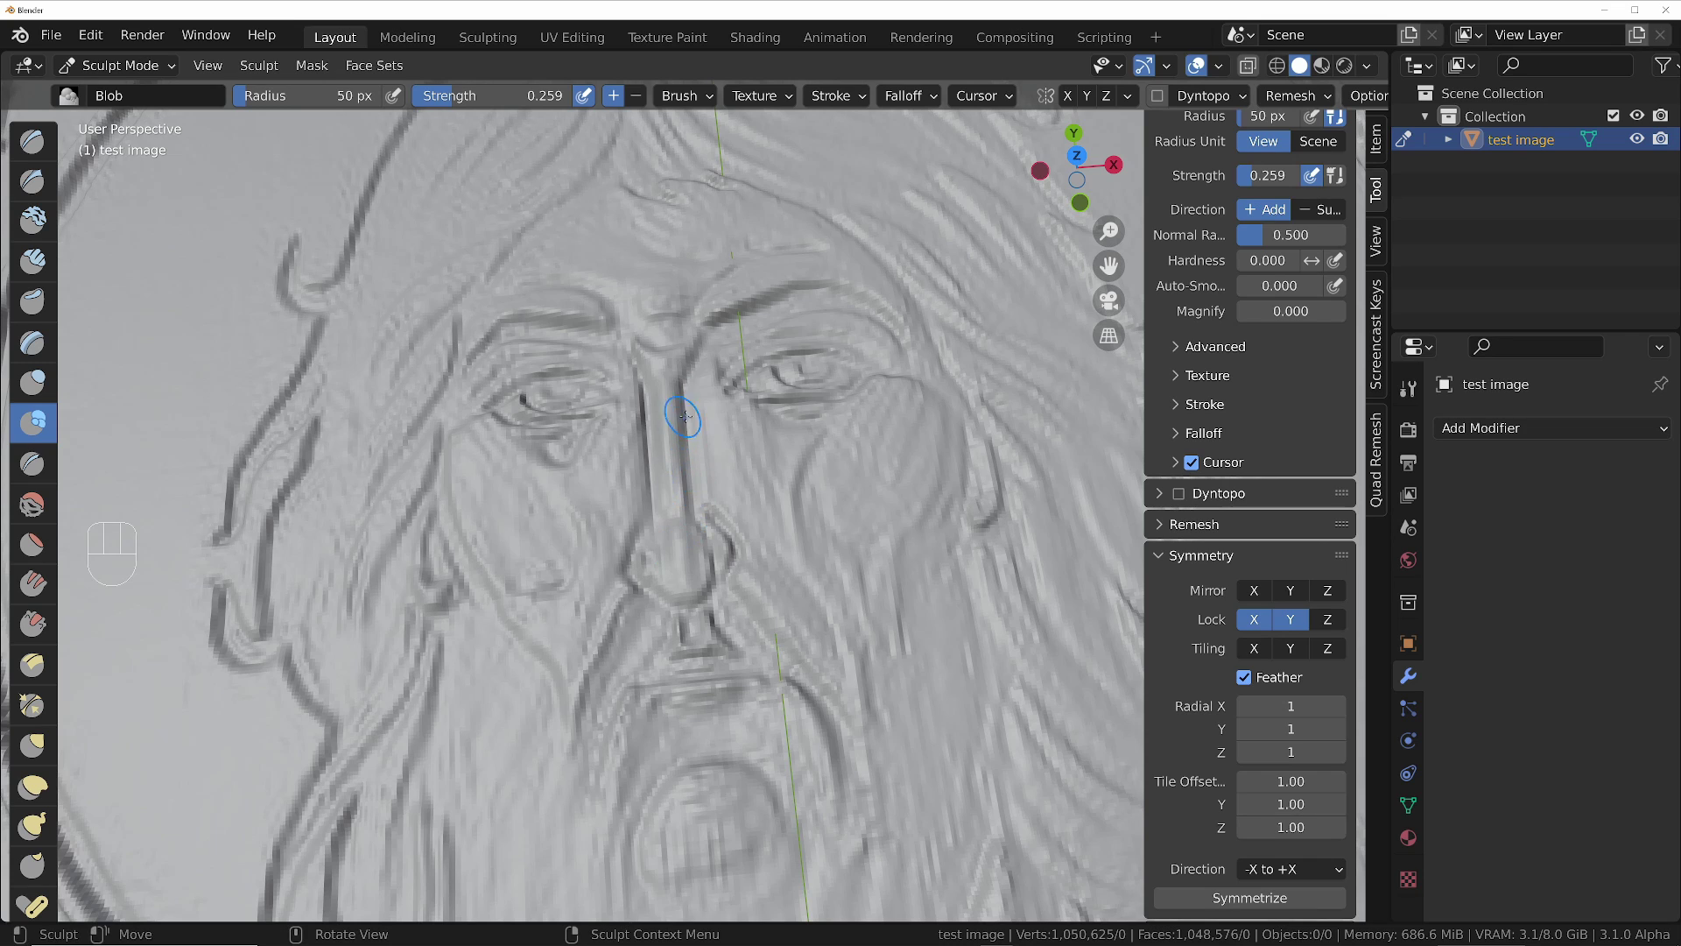
left_click_drag(724, 420, 753, 516, "ctrl")
Step: Set the brush radius to 159 px and build up volume on the cheeks and nose
key("f")
left_click(793, 460)
left_click_drag(885, 428, 904, 473)
left_click_drag(904, 472, 893, 453)
left_click_drag(506, 450, 502, 496)
left_click_drag(650, 366, 681, 392)
left_click_drag(682, 574, 690, 564)
left_click_drag(732, 474, 722, 472, "ctrl")
Step: Deepen the areas along the nose bridge and inner eye corners with inverted strokes
scroll(696, 469, "up", 6)
left_click_drag(731, 296, 689, 339, "ctrl")
left_click_drag(705, 276, 932, 386, "ctrl")
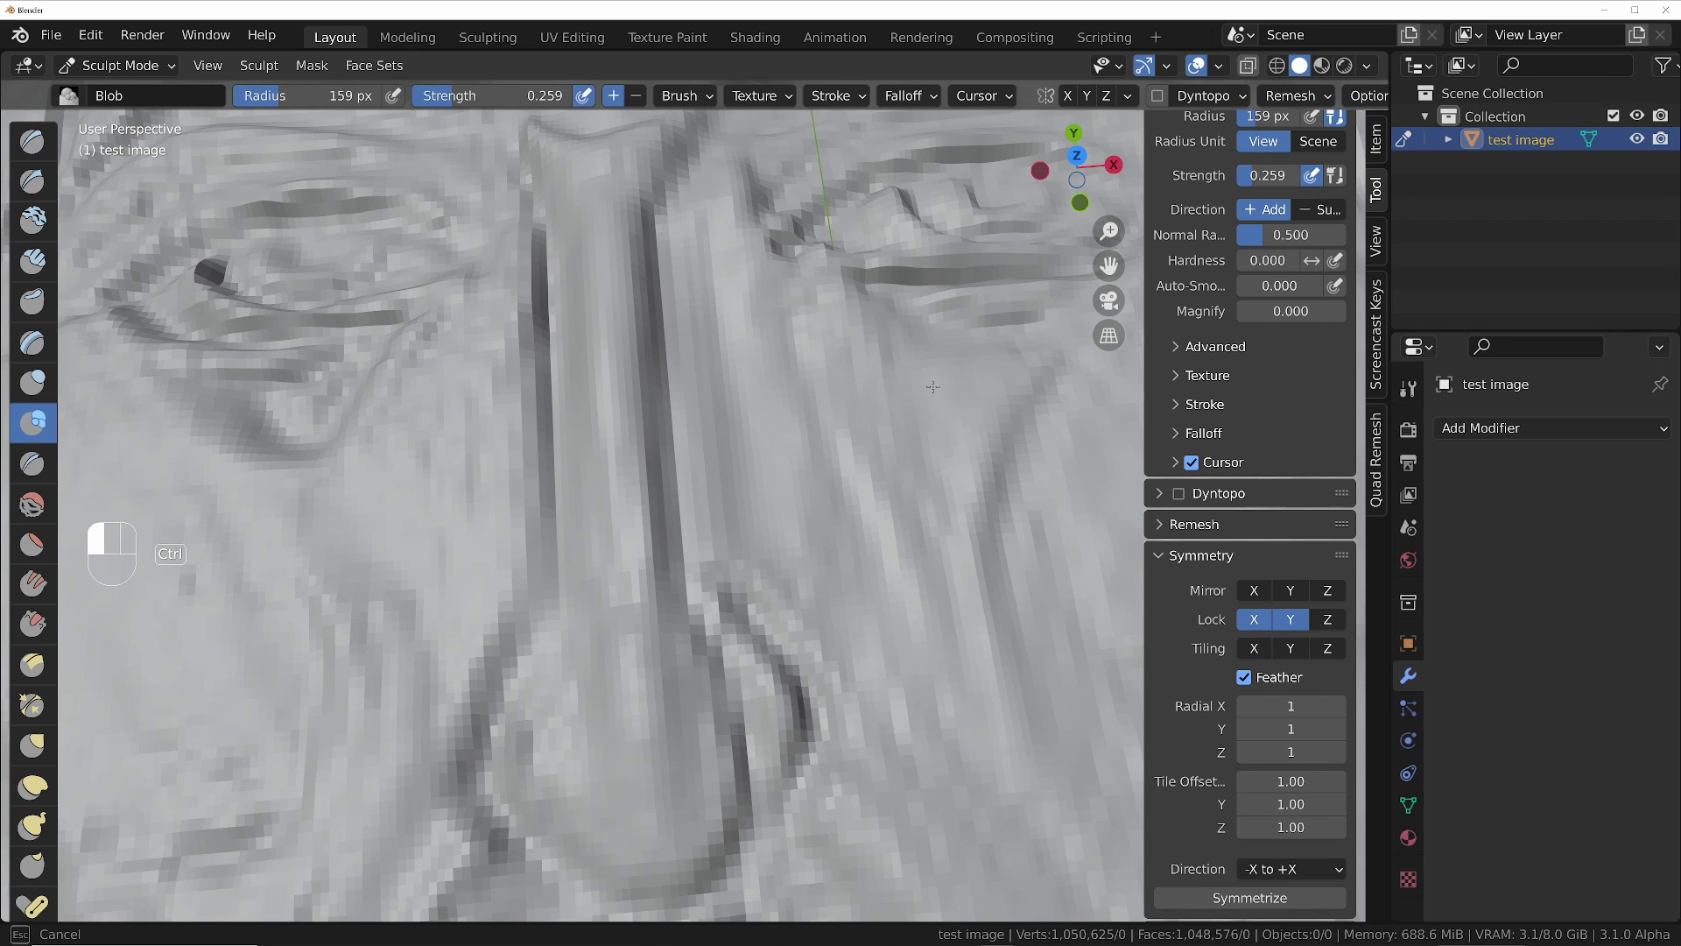
left_click_drag(725, 319, 757, 408, "ctrl")
left_click_drag(447, 352, 441, 433)
scroll(552, 412, "down", 7)
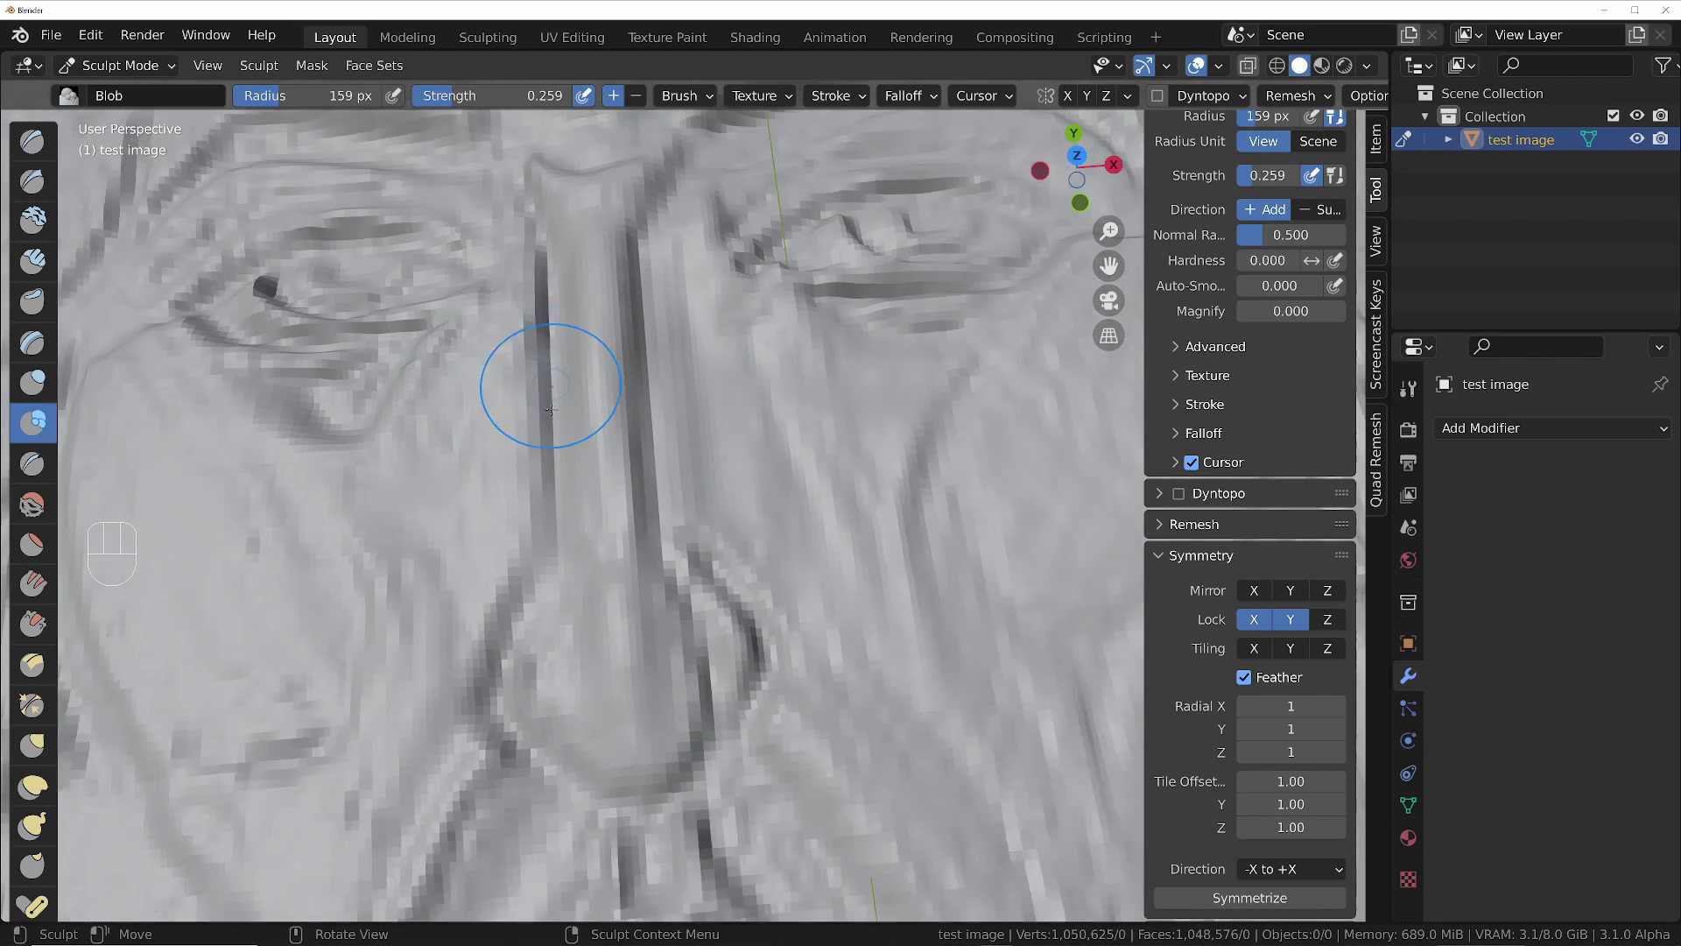
Step: Raise the ridge of the nose and build up the forehead
left_click_drag(589, 477, 577, 487)
left_click_drag(571, 340, 574, 514)
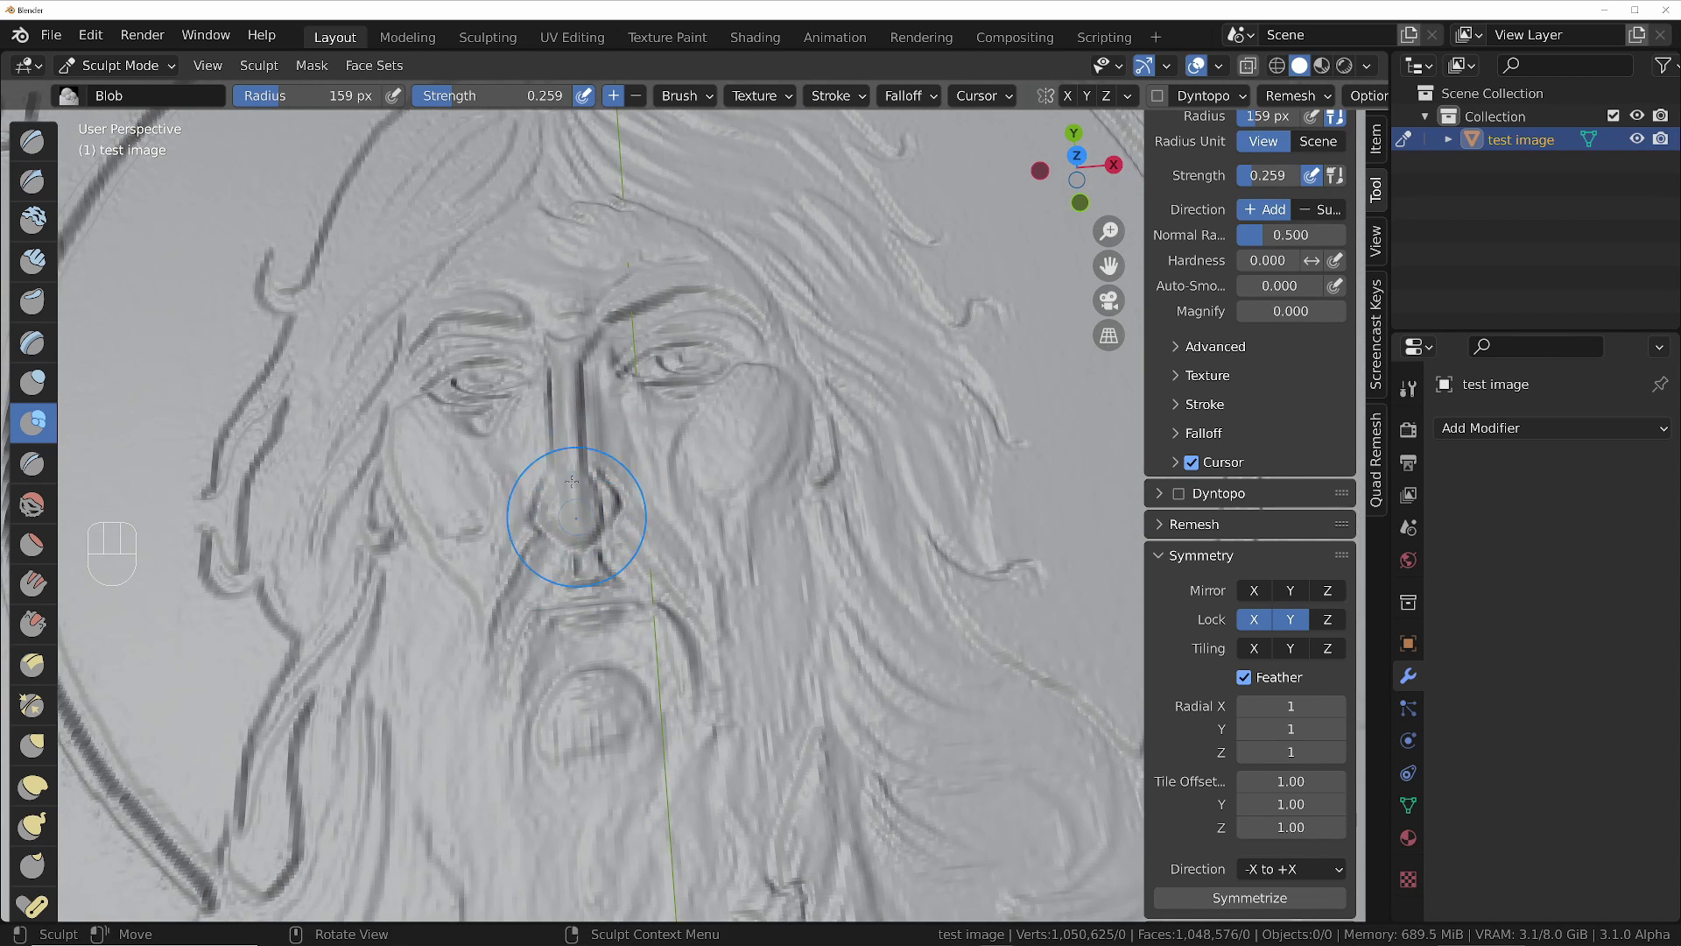
scroll(665, 240, "up", 2)
middle_click_drag(668, 254, 803, 491, "shift")
left_click_drag(738, 531, 710, 569)
left_click_drag(904, 520, 927, 527)
left_click_drag(792, 497, 501, 507)
left_click_drag(936, 503, 908, 504)
Step: Add volume around the brow and to the hair on both sides of the face
middle_click_drag(907, 507, 788, 660, "ctrl")
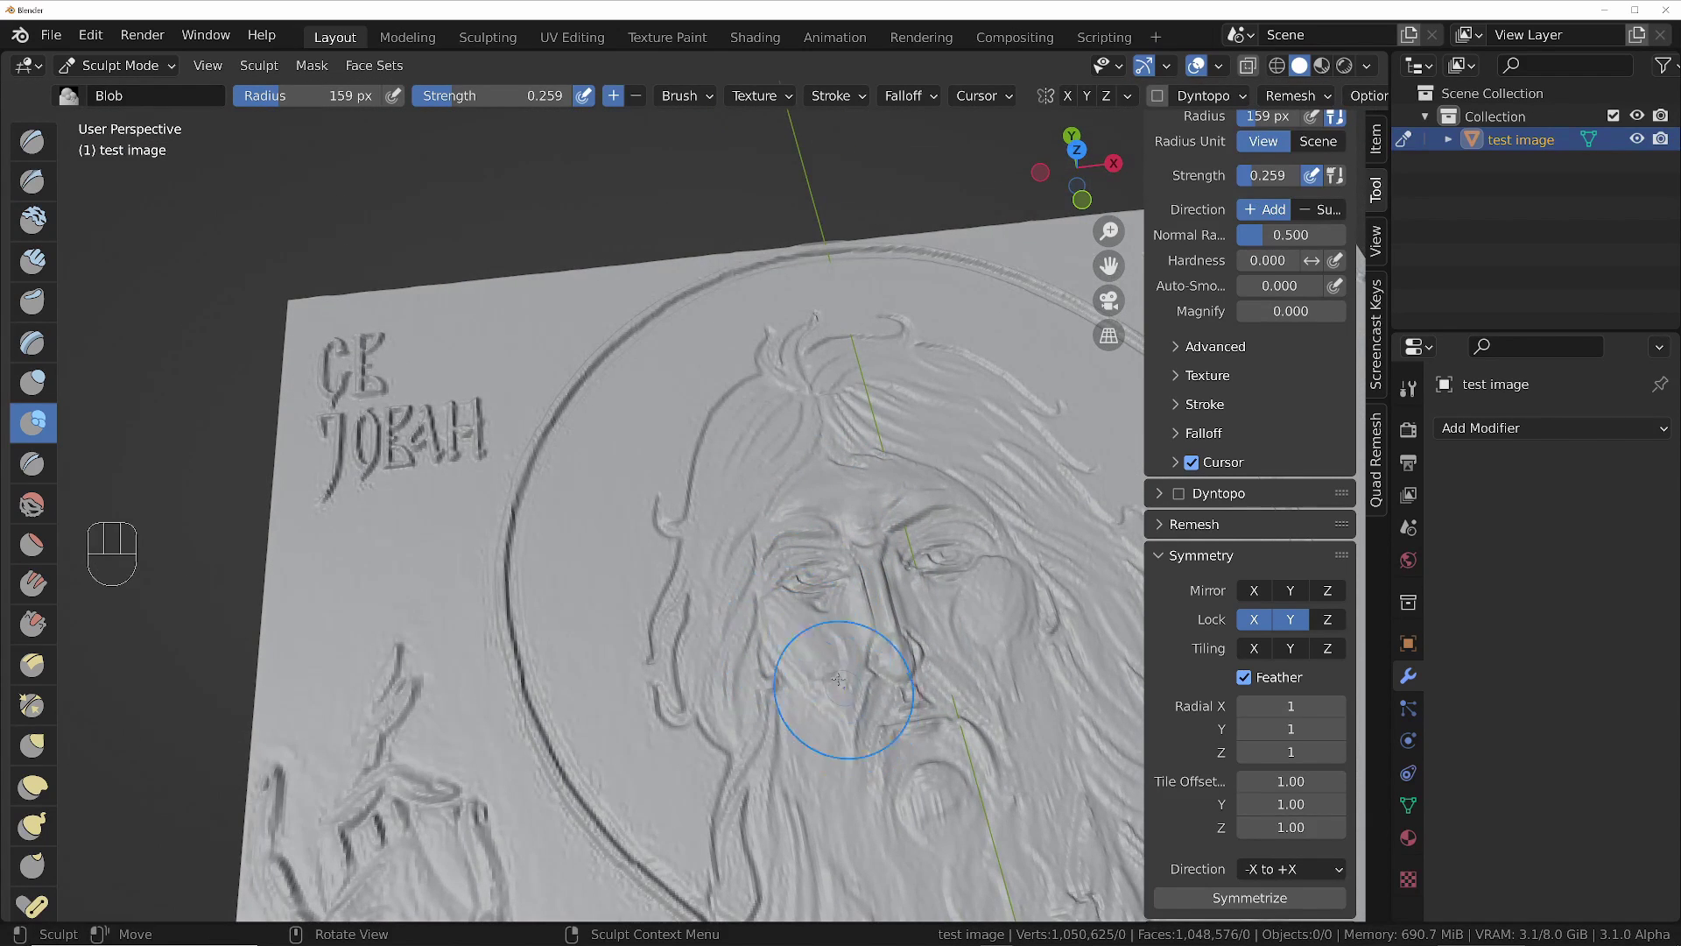
scroll(929, 646, "up", 1)
middle_click_drag(929, 646, 816, 746, "shift")
scroll(780, 700, "up", 1)
scroll(696, 795, "up", 2)
mouse_move(705, 638)
left_mouse_down()
mouse_move(672, 750)
mouse_move(701, 665)
left_mouse_up()
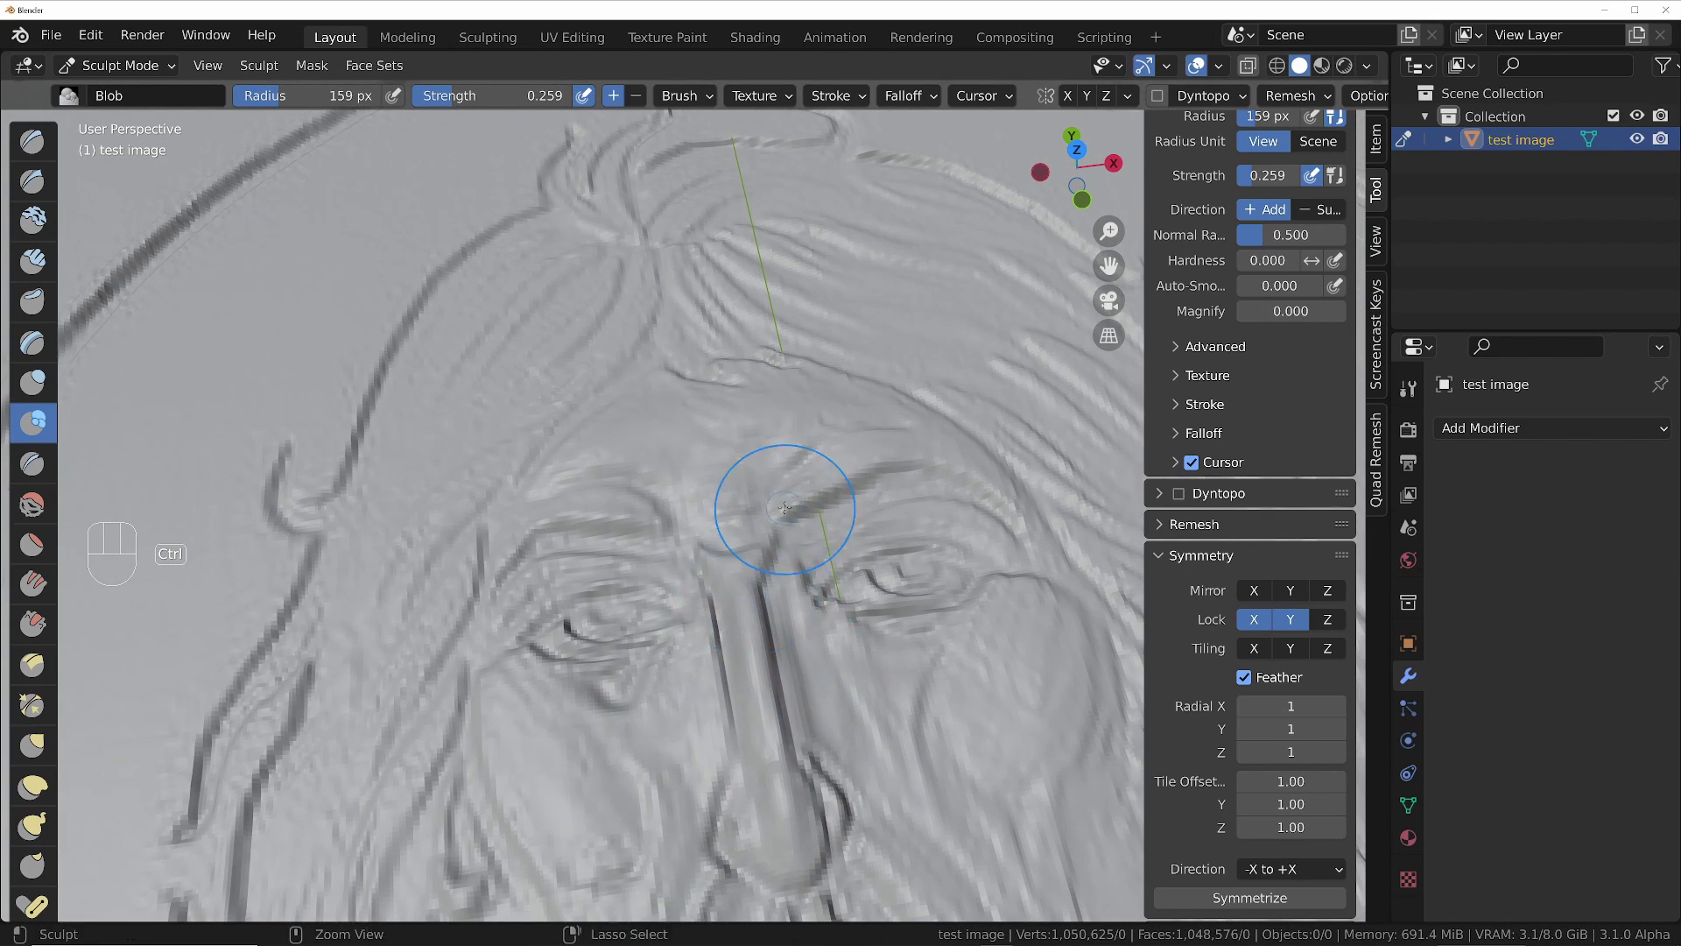
middle_click_drag(780, 511, 811, 525, "ctrl")
middle_click_drag(811, 526, 841, 540)
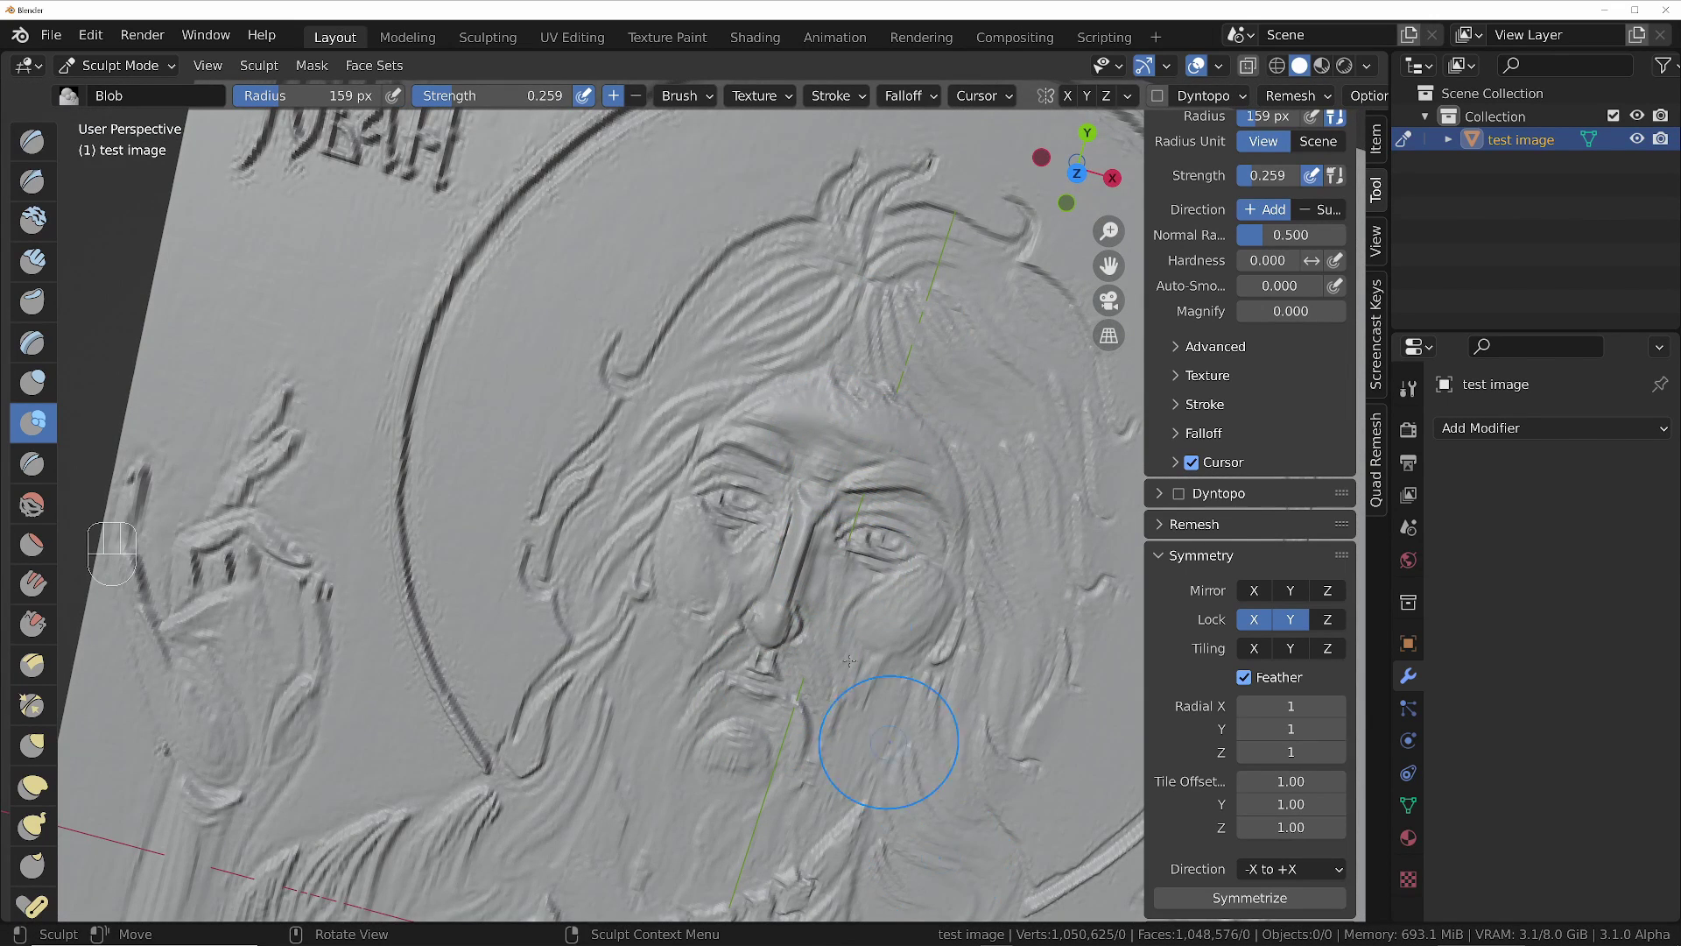
left_click_drag(875, 225, 1123, 316)
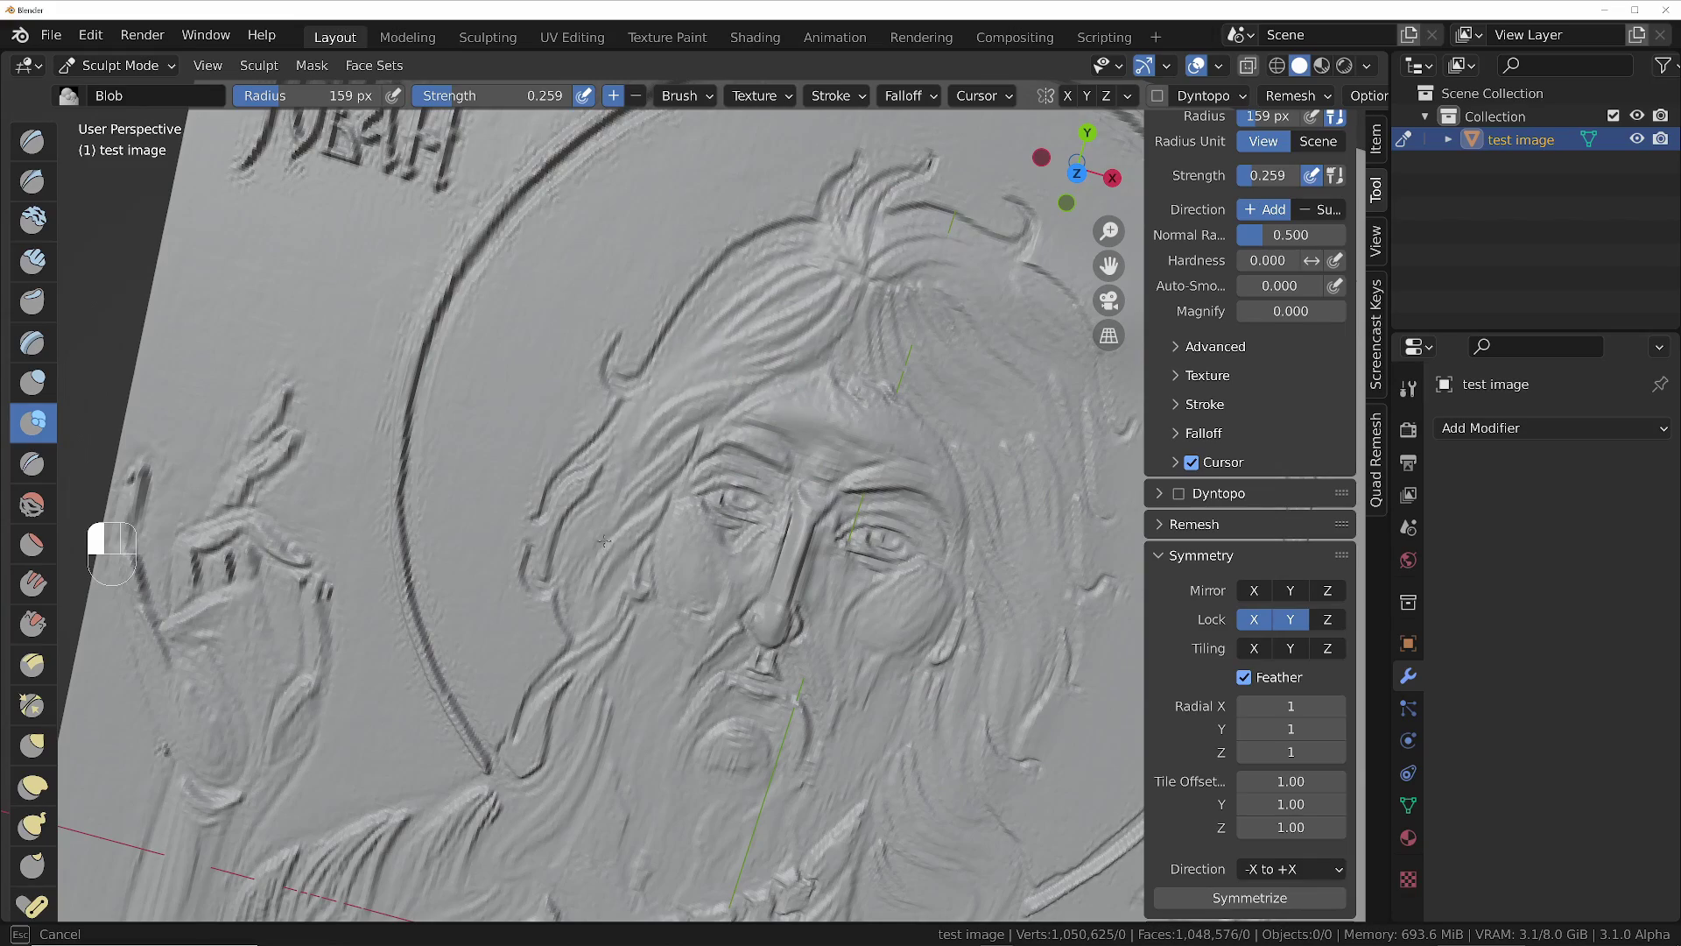
left_click_drag(604, 541, 618, 578)
Step: Build up the beard and the long hair falling beside it
middle_click_drag(683, 788, 559, 529, "ctrl")
left_click_drag(876, 394, 910, 472)
middle_click_drag(631, 613, 665, 771, "ctrl")
left_click_drag(788, 595, 762, 260)
mouse_move(761, 259)
middle_mouse_down("ctrl")
mouse_move(774, 512)
mouse_move(835, 392)
middle_mouse_up("ctrl")
mouse_move(834, 391)
left_mouse_down()
mouse_move(862, 490)
mouse_move(701, 302)
left_mouse_up()
mouse_move(700, 302)
middle_mouse_down("ctrl")
mouse_move(848, 488)
mouse_move(893, 613)
mouse_move(871, 536)
middle_mouse_up("ctrl")
left_click_drag(871, 536, 731, 261)
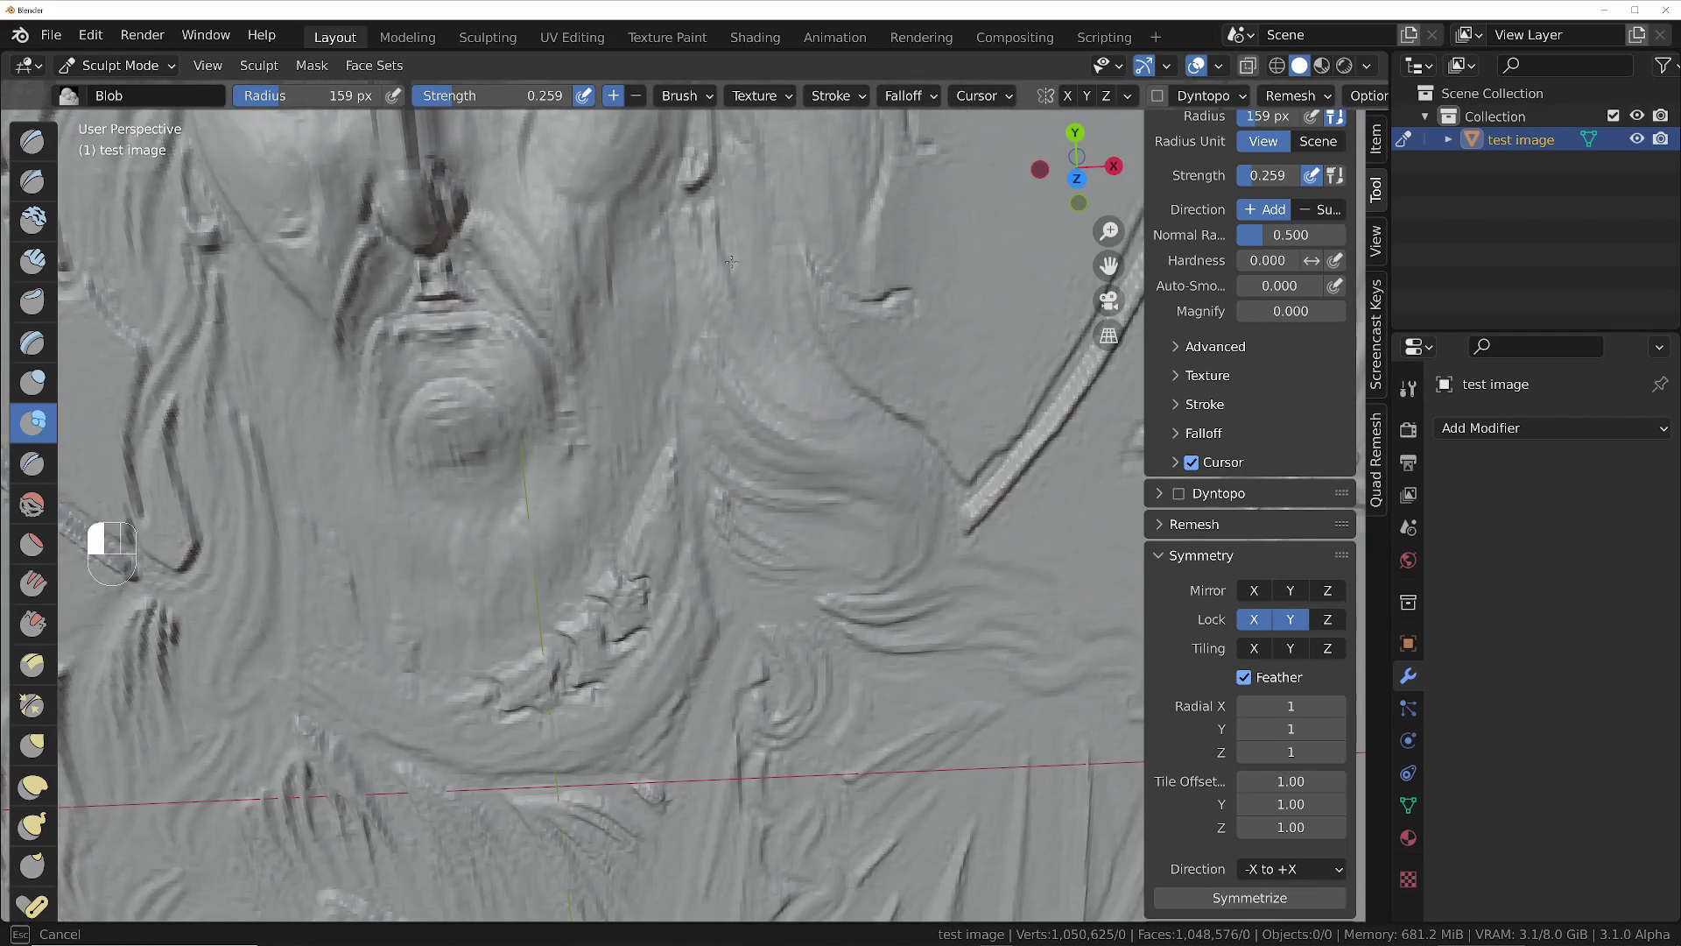
Step: Add volume to the chest, shoulders and garment below the beard
middle_click_drag(731, 261, 724, 585, "shift")
mouse_move(931, 315)
middle_mouse_down("ctrl")
mouse_move(885, 376)
mouse_move(880, 306)
middle_mouse_up("ctrl")
middle_click_drag(788, 219, 779, 700, "shift")
left_click_drag(289, 367, 486, 359)
middle_click_drag(486, 359, 486, 271, "ctrl")
mouse_move(701, 376)
left_mouse_down()
mouse_move(746, 391)
mouse_move(700, 412)
left_mouse_up()
middle_click_drag(490, 420, 788, 420, "shift")
middle_click_drag(788, 420, 788, 517, "ctrl")
middle_click_drag(596, 525, 595, 367, "ctrl")
mouse_move(560, 368)
left_mouse_down()
mouse_move(569, 543)
mouse_move(823, 613)
left_mouse_up()
middle_click_drag(701, 368, 701, 577, "ctrl")
mouse_move(867, 342)
left_mouse_down()
mouse_move(511, 408)
mouse_move(232, 770)
left_mouse_up()
Step: Build up the scroll's folded corner and the robe folds around it
middle_click_drag(289, 701, 490, 490, "ctrl")
left_click_drag(526, 490, 263, 762)
middle_click_drag(394, 262, 394, 543, "ctrl")
mouse_move(560, 213)
middle_mouse_down("ctrl")
mouse_move(675, 487)
mouse_move(630, 499)
middle_mouse_up("ctrl")
mouse_move(477, 530)
left_mouse_down()
mouse_move(439, 553)
mouse_move(368, 753)
left_mouse_up()
left_click_drag(770, 630, 788, 692)
left_click_drag(841, 630, 885, 788)
left_click_drag(700, 648, 587, 771)
middle_click_drag(586, 683, 586, 747, "ctrl")
middle_click_drag(587, 747, 714, 473, "shift")
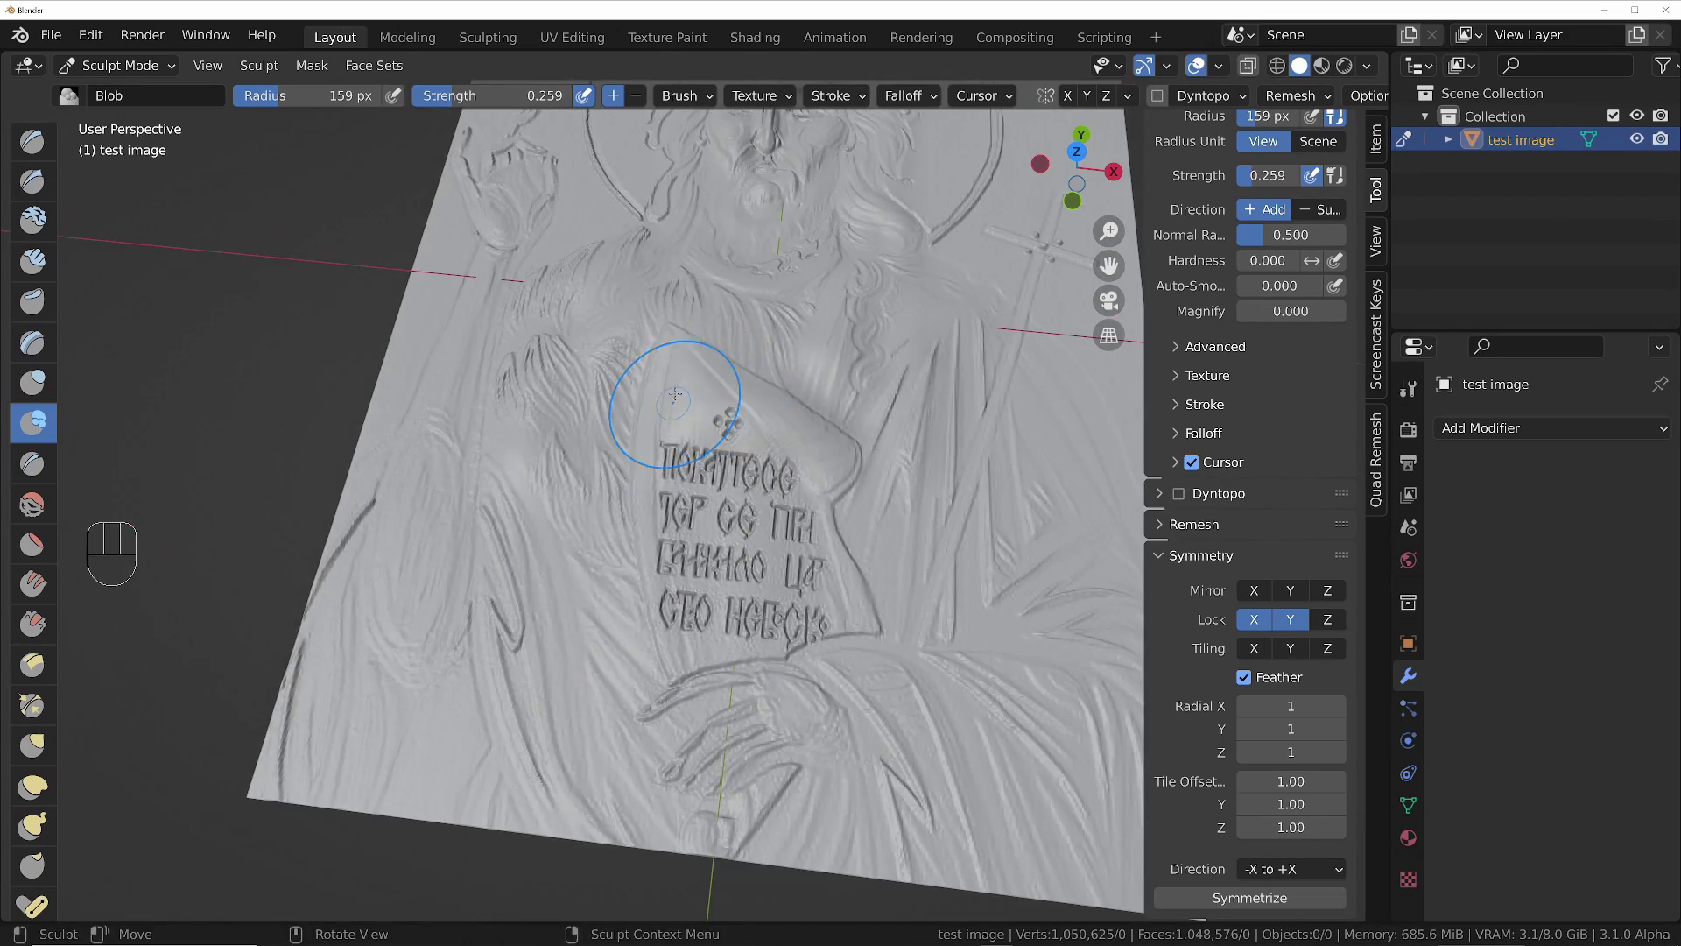
Step: Raise the draped sleeve and lower robe folds around the hand under the scroll
middle_click_drag(686, 543, 686, 394, "ctrl")
mouse_move(525, 289)
left_mouse_down()
mouse_move(442, 377)
mouse_move(525, 385)
left_mouse_up()
middle_click_drag(525, 700, 453, 219, "shift")
left_click_drag(736, 639, 150, 667)
scroll(157, 648, "down", 6)
mouse_move(560, 612)
left_mouse_down()
mouse_move(613, 473)
mouse_move(543, 605)
left_mouse_up()
middle_click_drag(490, 630, 525, 534)
middle_click_drag(131, 534, 524, 540, "shift")
left_click_drag(524, 539, 523, 499)
Step: Round out the forearm and wrist of the raised blessing hand
scroll(519, 438, "up", 2)
mouse_move(526, 543)
left_mouse_down()
mouse_move(547, 788)
mouse_move(517, 383)
left_mouse_up()
left_click_drag(516, 450, 521, 726)
mouse_move(594, 394)
middle_mouse_down()
mouse_move(553, 499)
mouse_move(666, 721)
middle_mouse_up()
mouse_move(671, 613)
middle_mouse_down("ctrl")
mouse_move(670, 423)
mouse_move(685, 735)
middle_mouse_up("ctrl")
left_click_drag(707, 714, 757, 721)
mouse_move(797, 657)
left_mouse_down()
mouse_move(813, 633)
mouse_move(793, 667)
left_mouse_up()
middle_click_drag(683, 420, 707, 692, "ctrl")
middle_click_drag(632, 600, 639, 481, "ctrl")
middle_click_drag(639, 700, 562, 585, "shift")
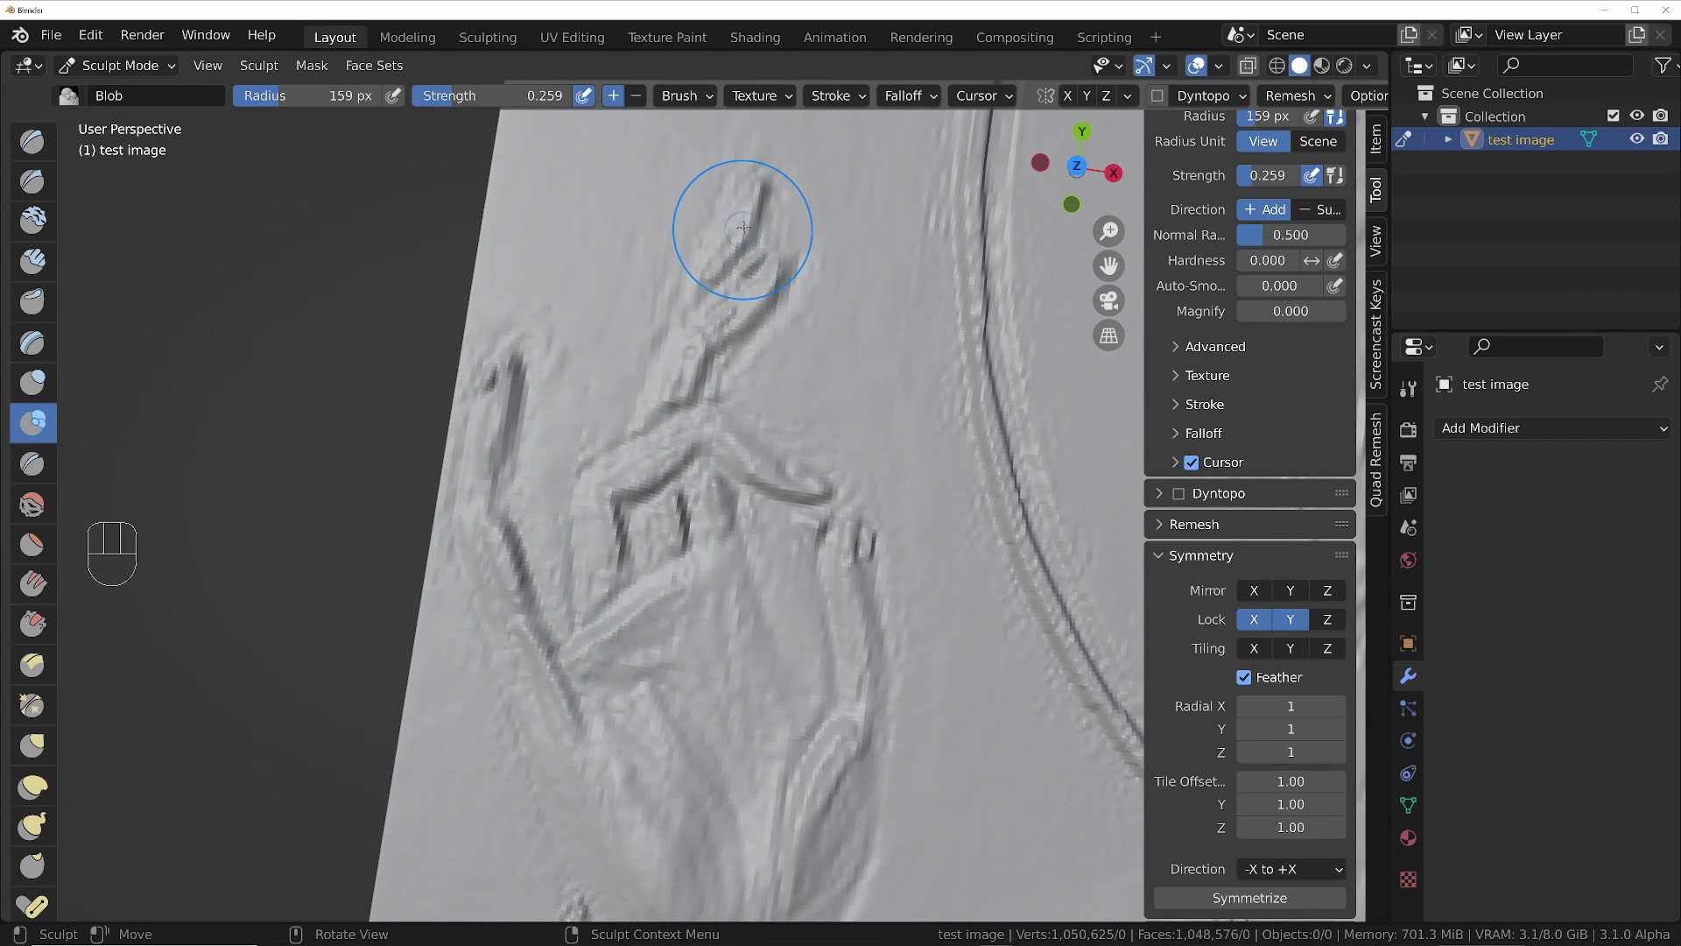
Step: Set the brush radius to 89 px and build up the palm and outer edge of the raised hand
key("f")
left_click(555, 675)
left_click_drag(556, 686, 528, 683)
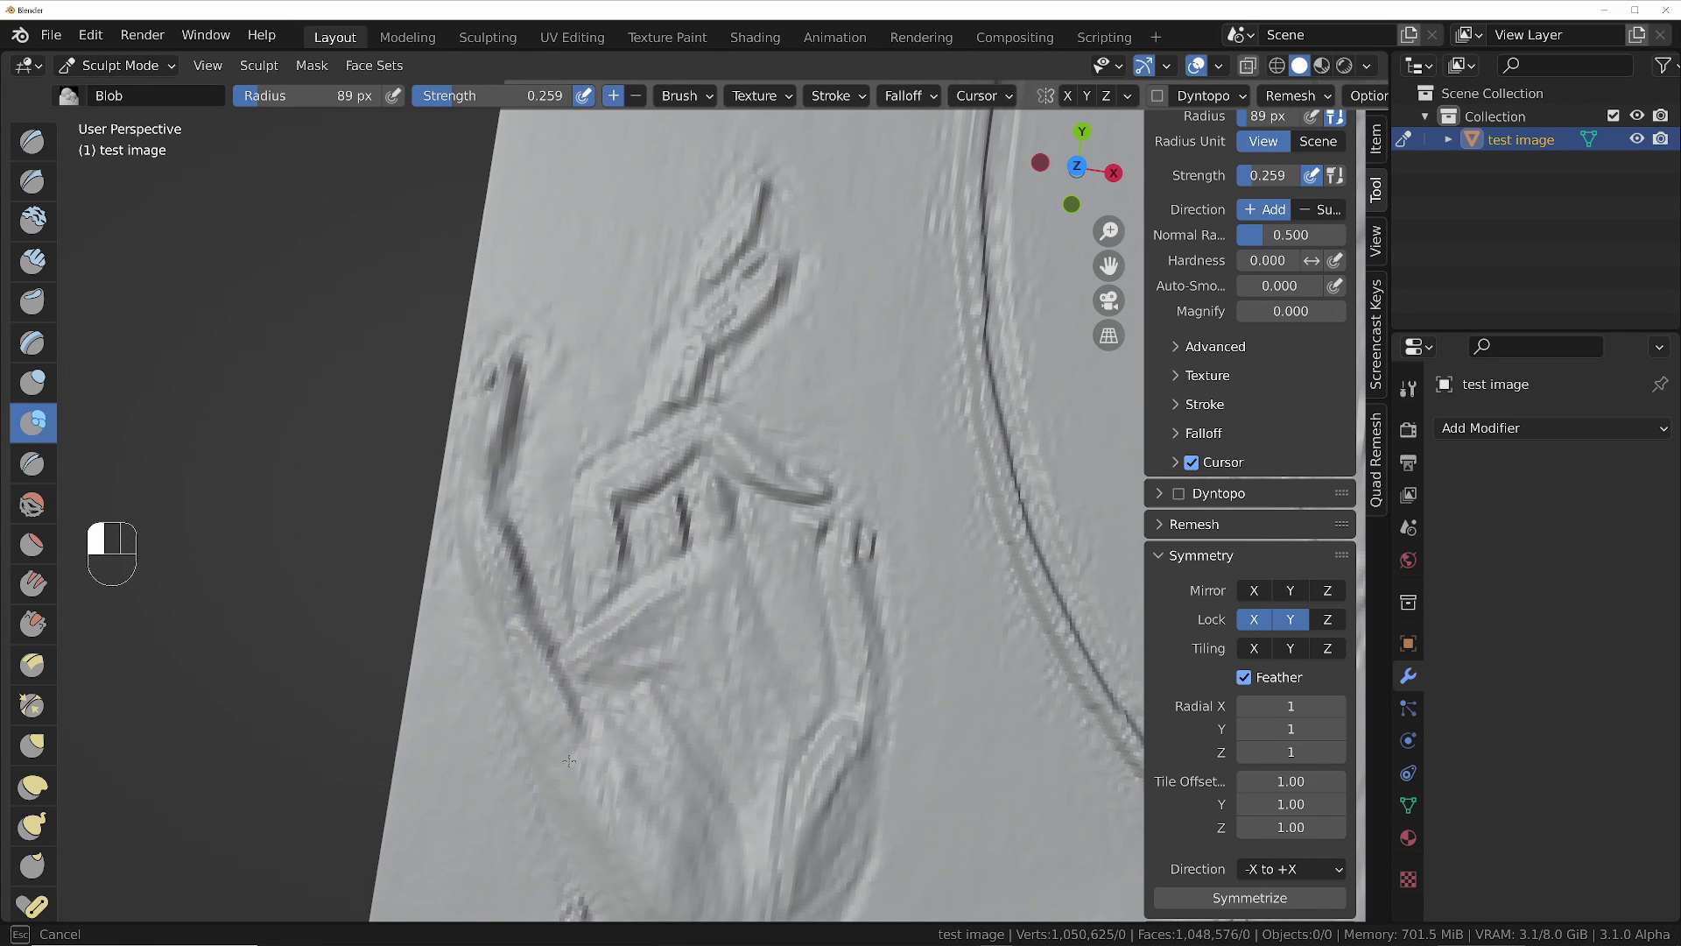
left_click_drag(669, 939, 791, 833)
left_click_drag(829, 773, 823, 853)
Step: Set the brush radius to 47 px and raise the individual fingers of the blessing hand
key("f")
left_click(788, 484)
left_click_drag(788, 484, 793, 486)
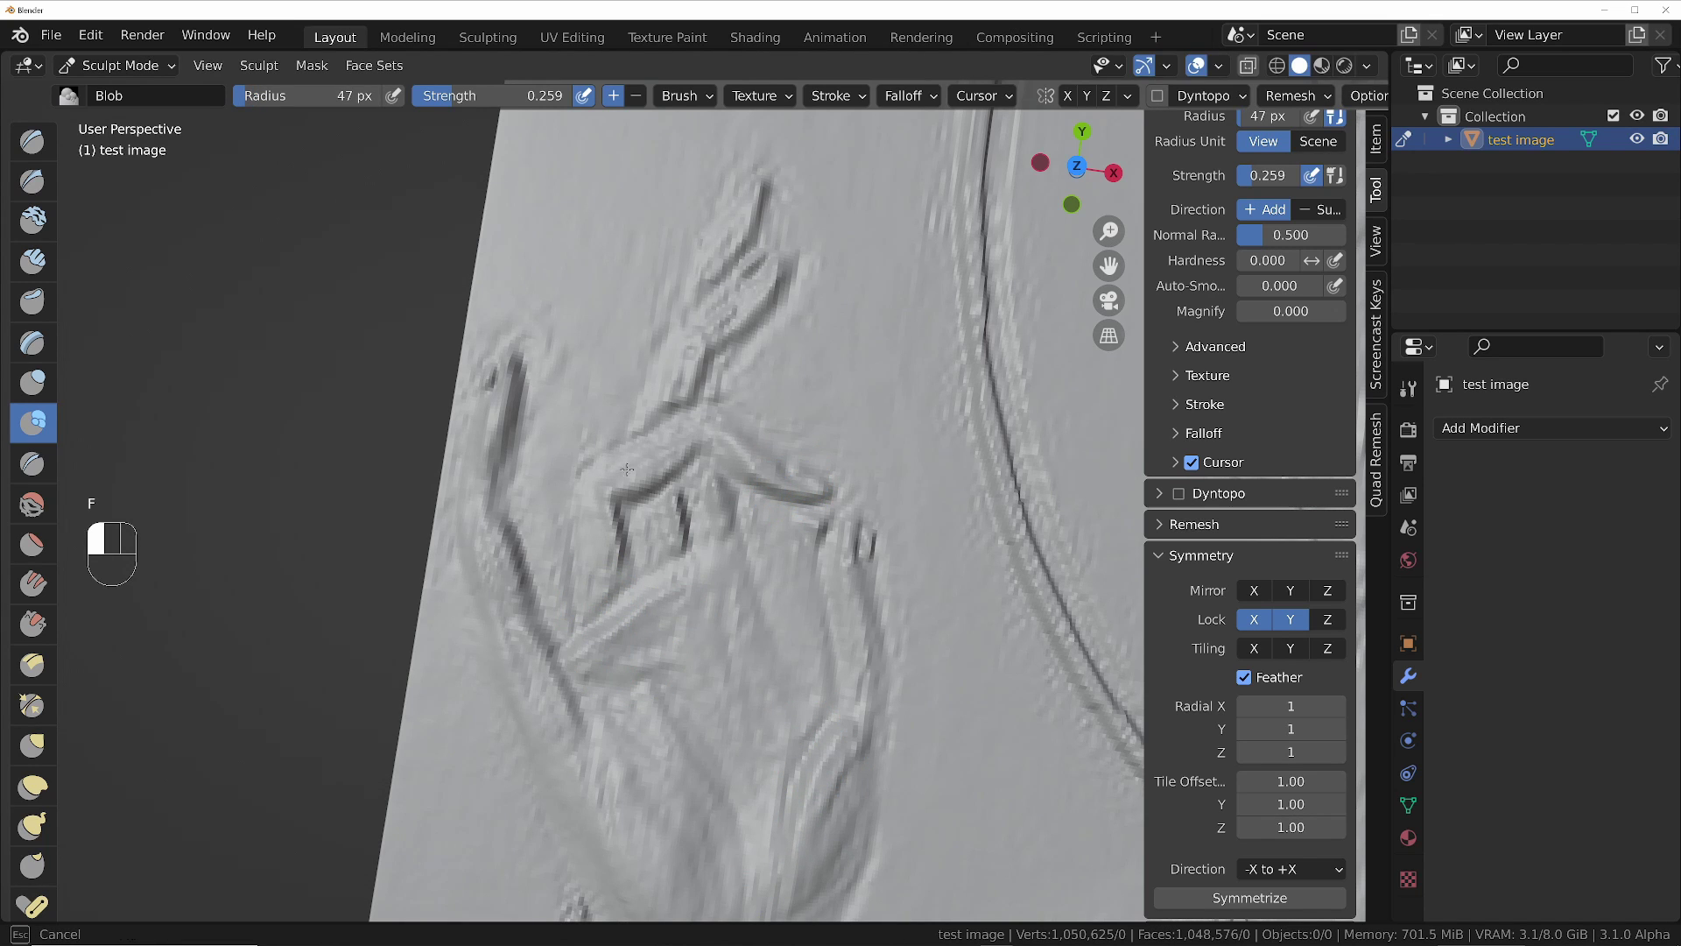
left_click_drag(592, 600, 596, 596)
mouse_move(677, 390)
left_mouse_down()
mouse_move(771, 295)
mouse_move(772, 270)
left_mouse_up()
Step: Set the brush radius to 153 px and add volume to the robed arm beside the cross staff
key("shift+f")
left_click(774, 294)
left_click_drag(826, 600, 853, 714)
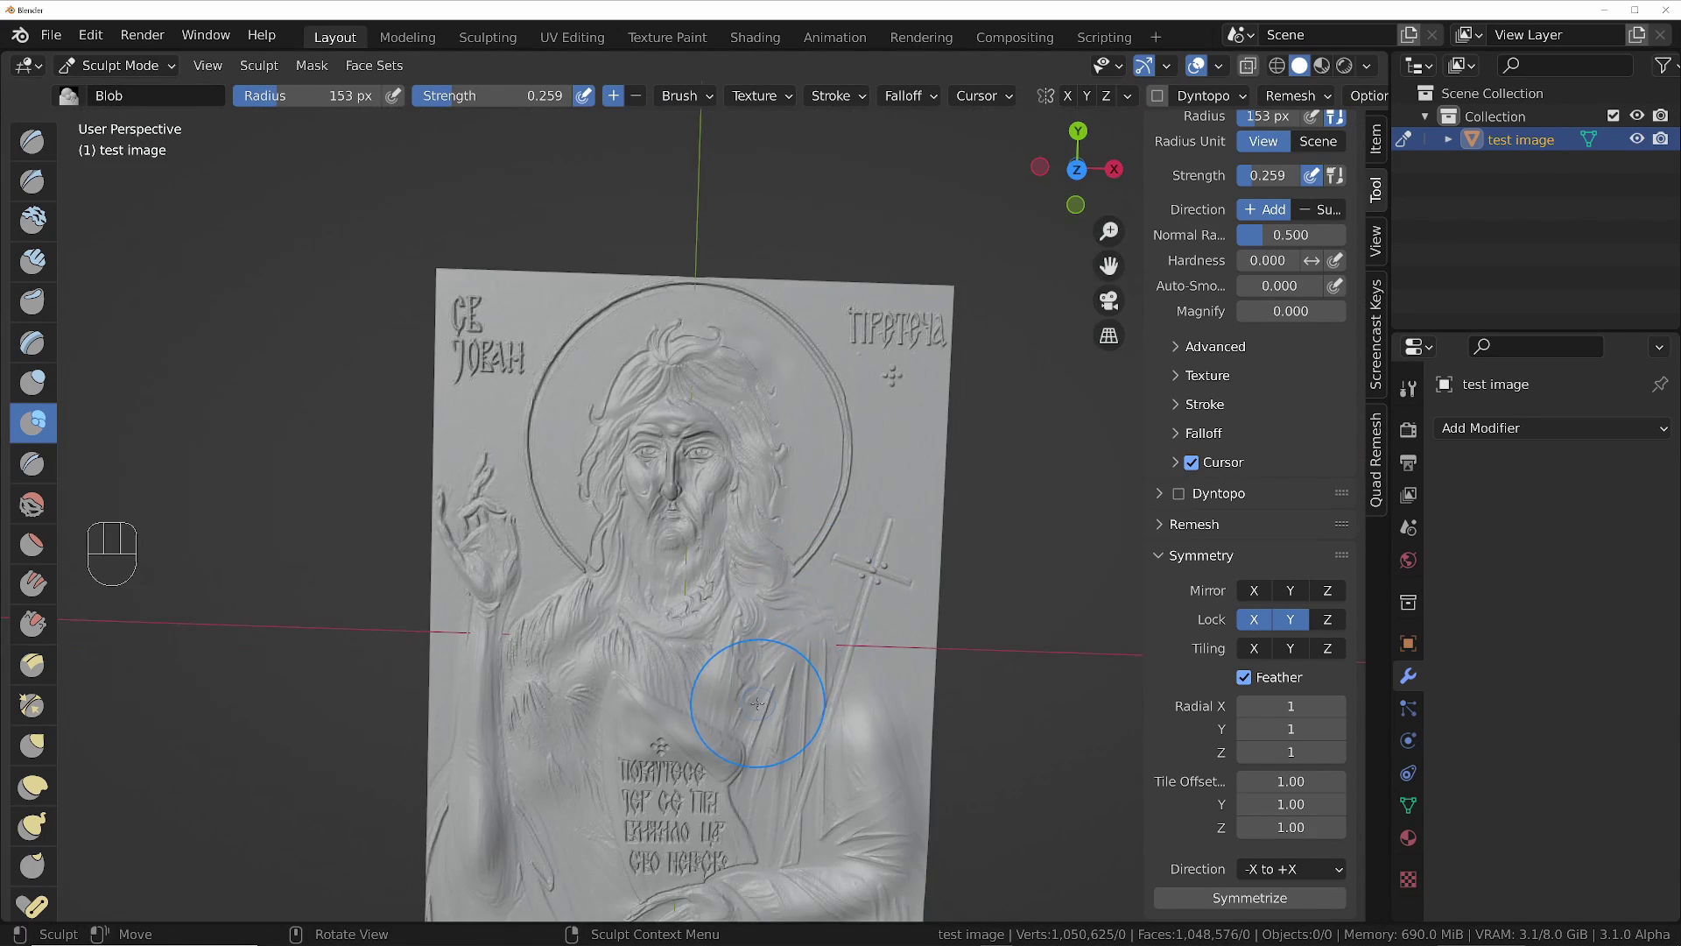
Step: Frame the cross staff and set the brush radius to 28 px
middle_click_drag(724, 608, 725, 692, "ctrl")
middle_click_drag(724, 691, 633, 496, "shift")
middle_click_drag(683, 516, 740, 407, "ctrl")
middle_click_drag(740, 407, 685, 529, "shift")
scroll(686, 531, "up", 2)
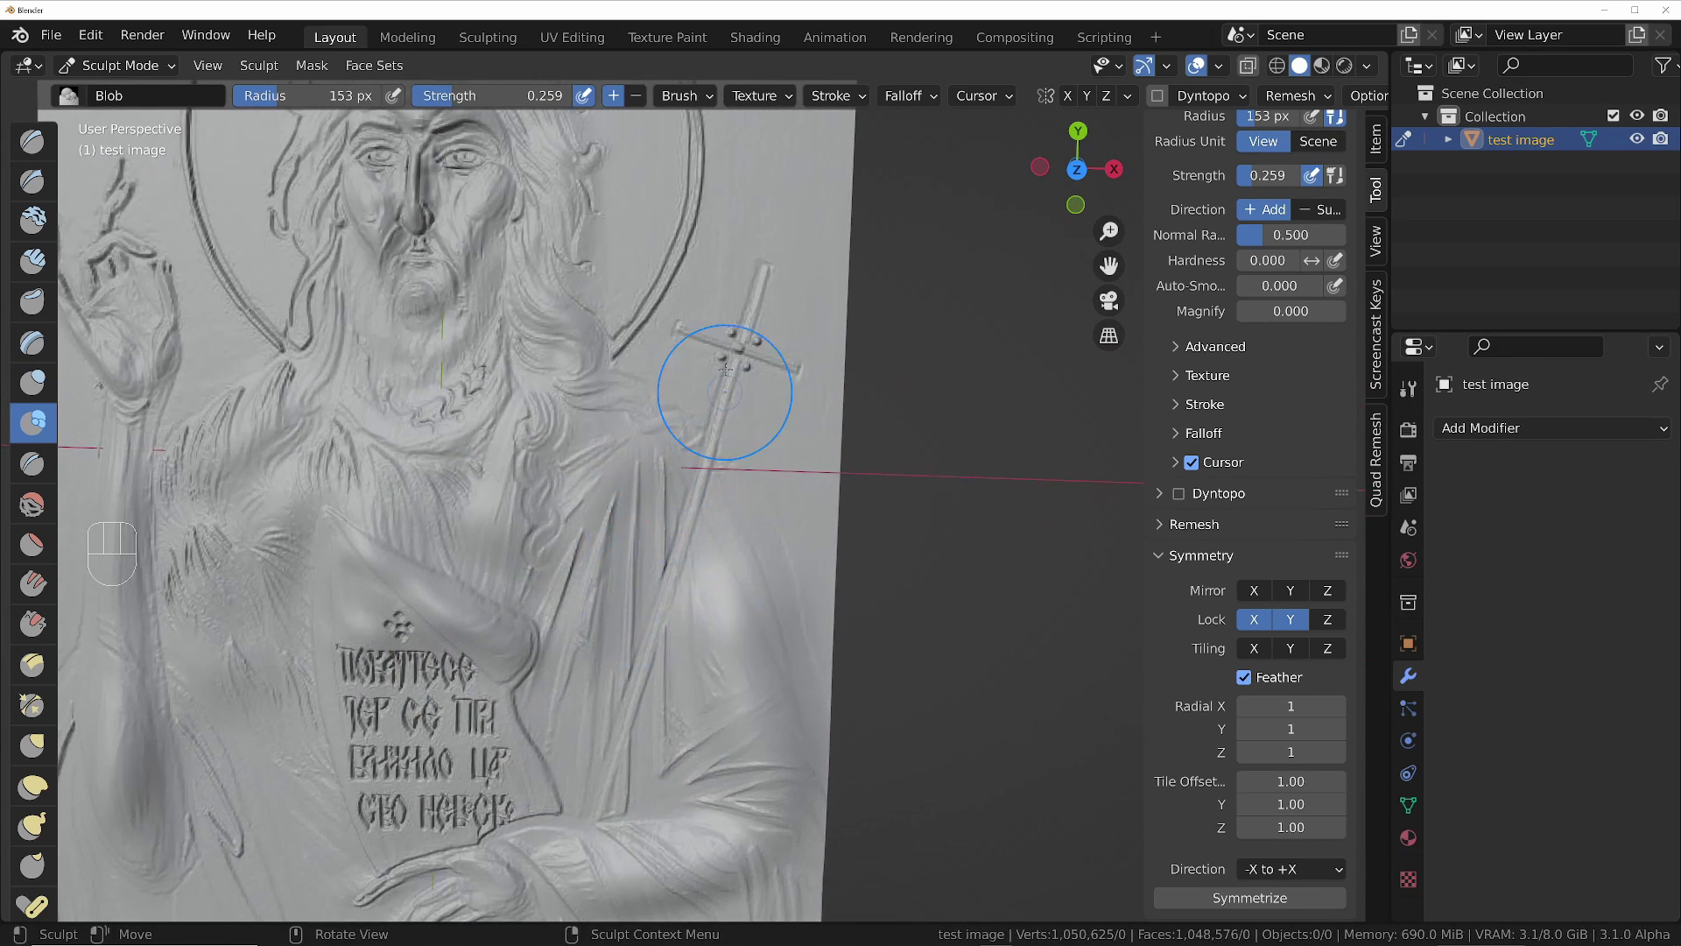
left_click(832, 95)
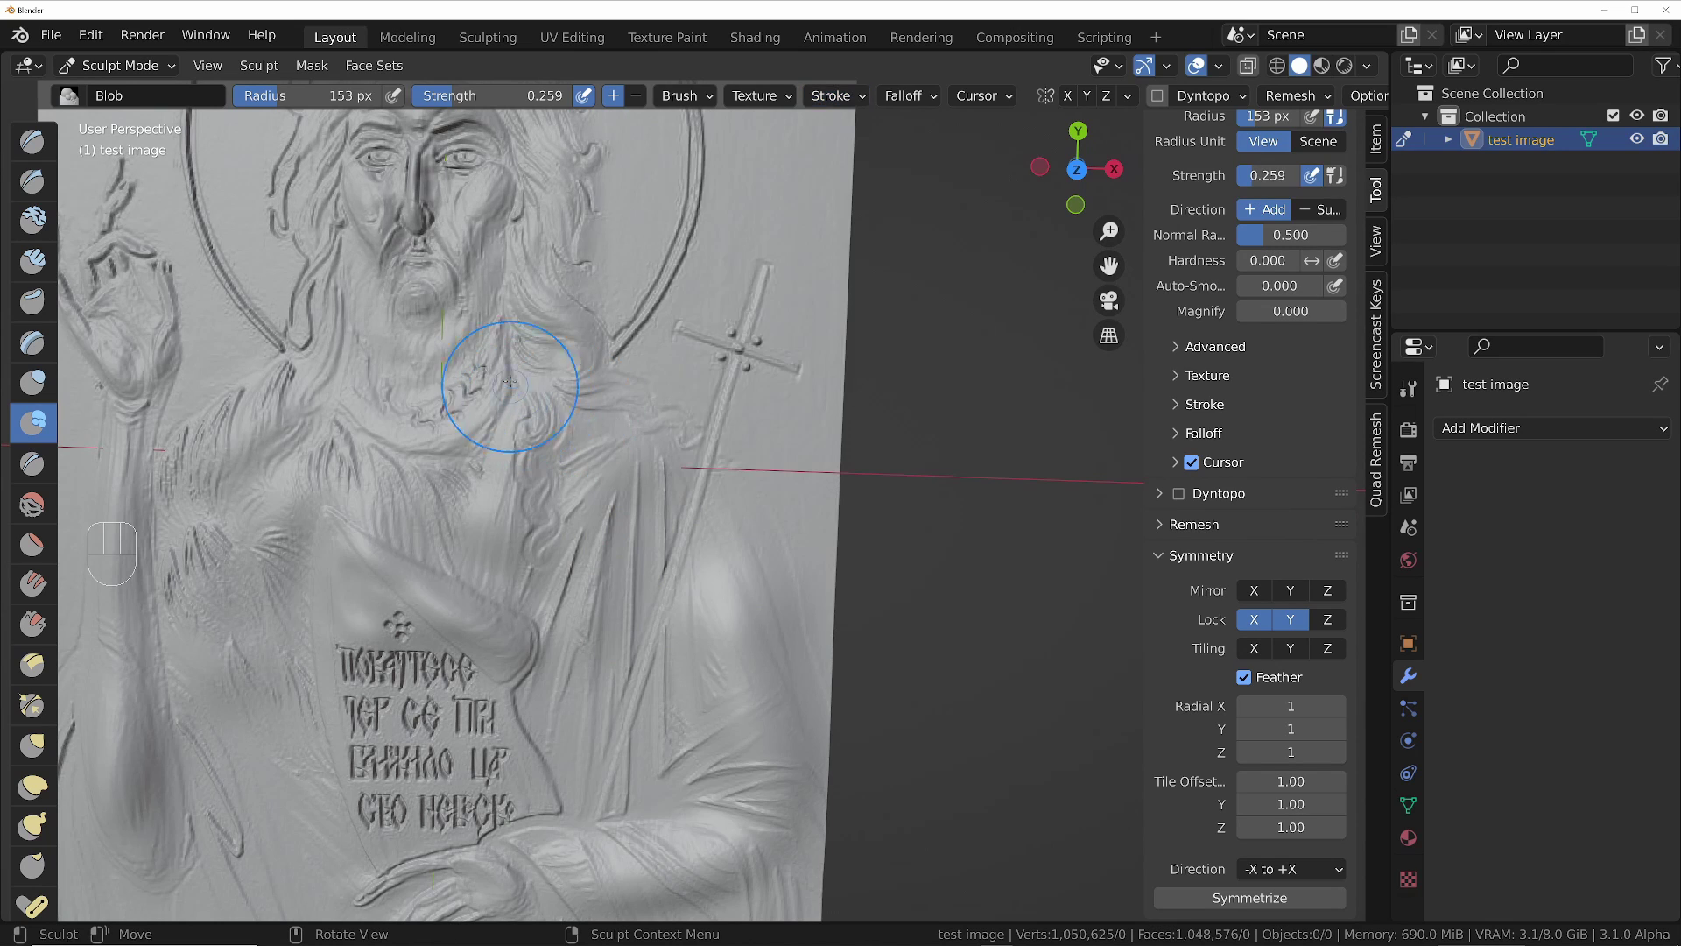
key("f")
left_click(750, 393)
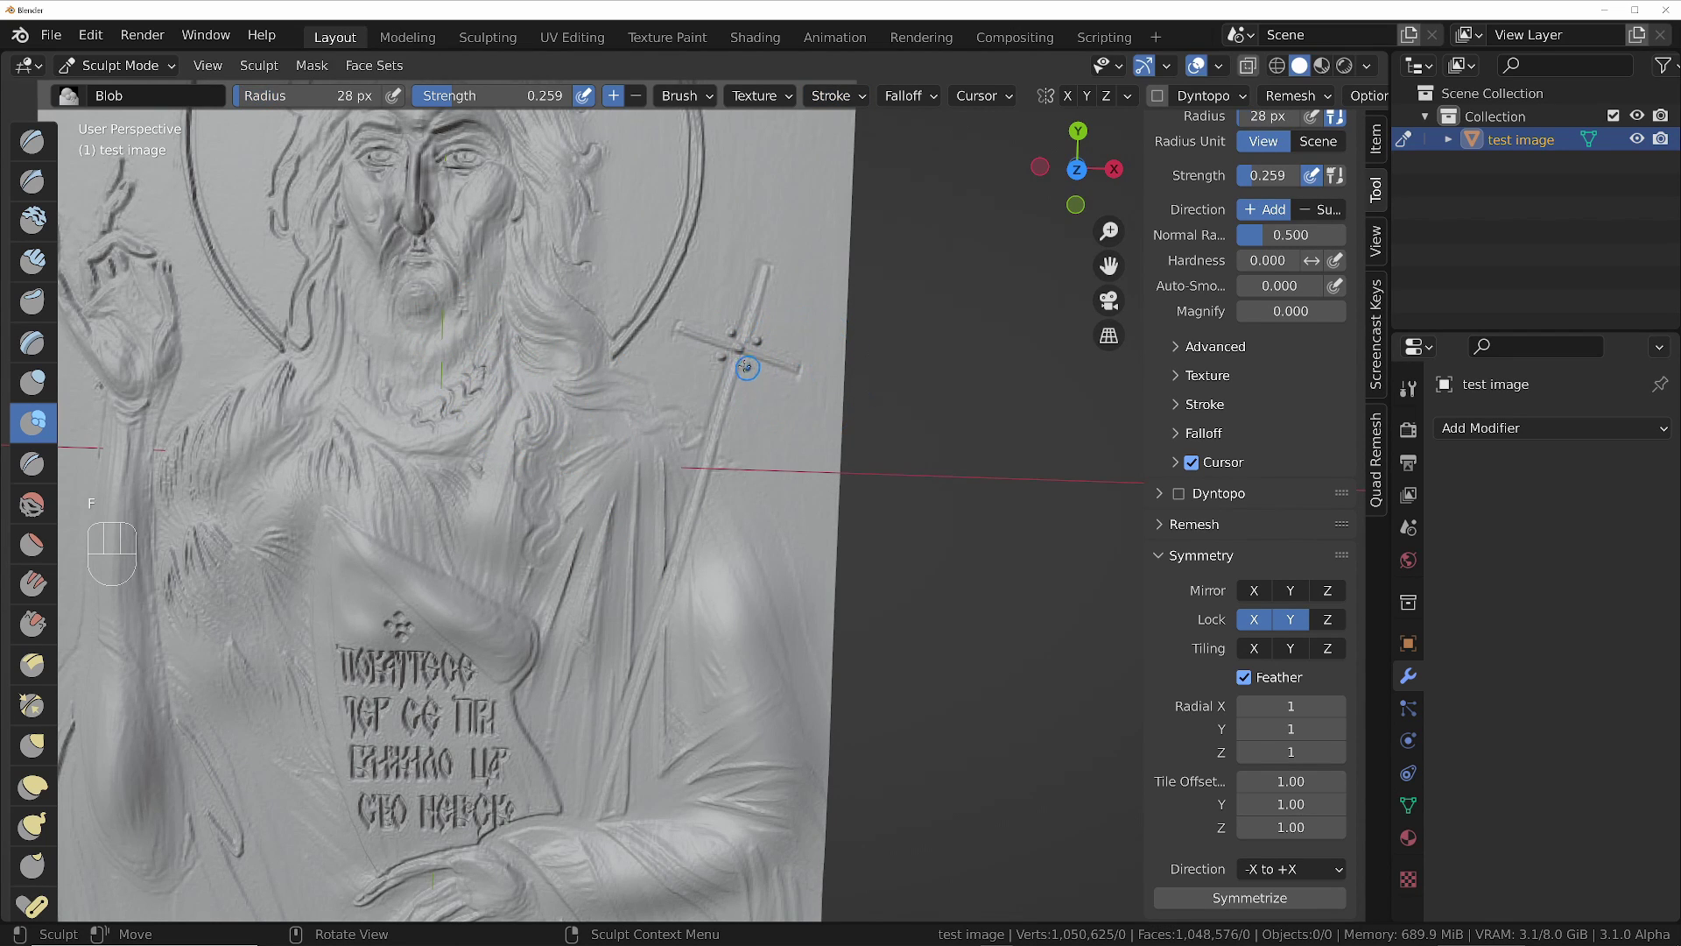
Step: Try a stabilized stroke with 200 px radius and 0.9 factor along the cross staff, and undo it
left_click(849, 99)
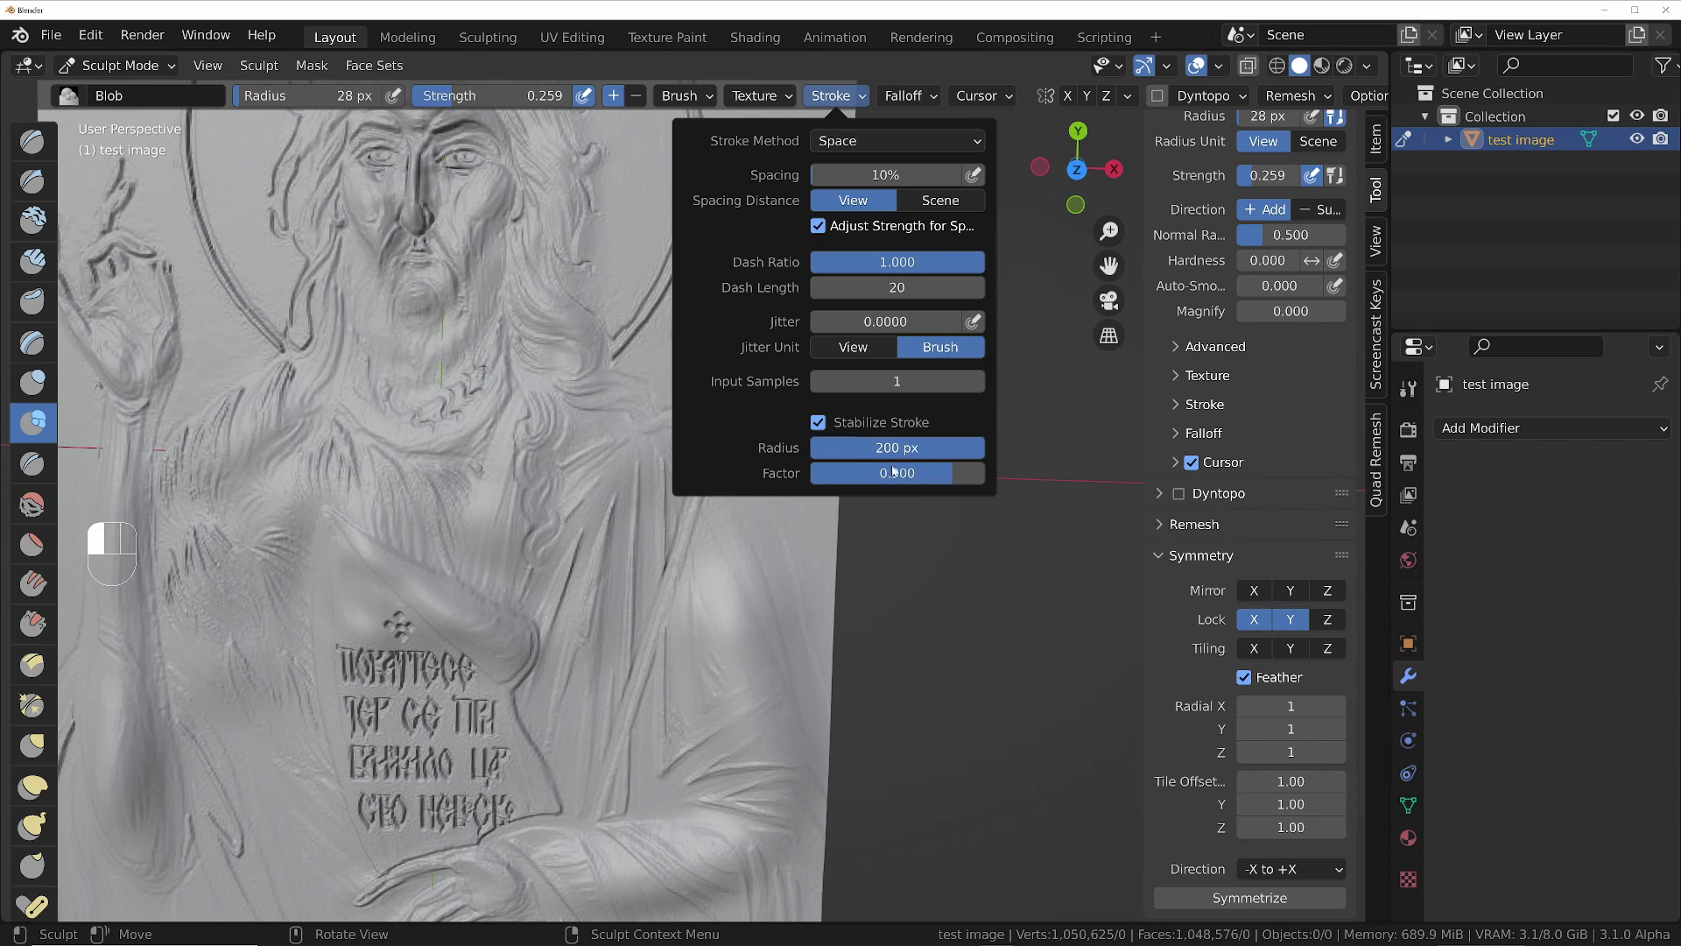
left_click_drag(731, 372, 705, 435)
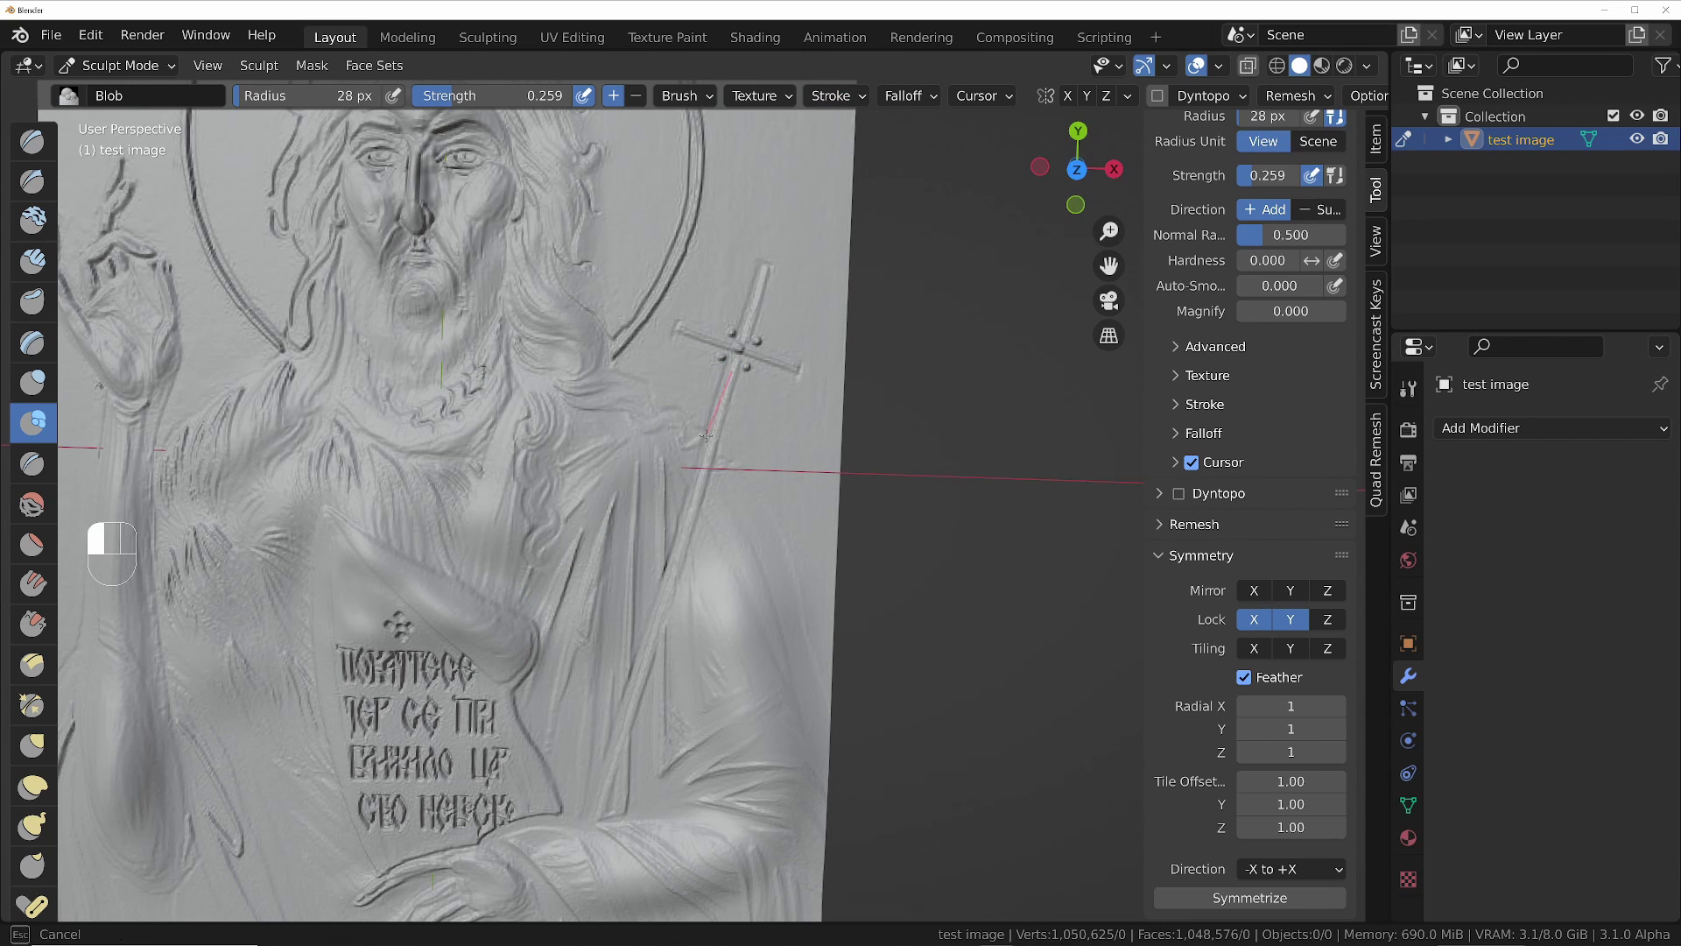
left_click_drag(617, 753, 580, 857)
key("ctrl+z")
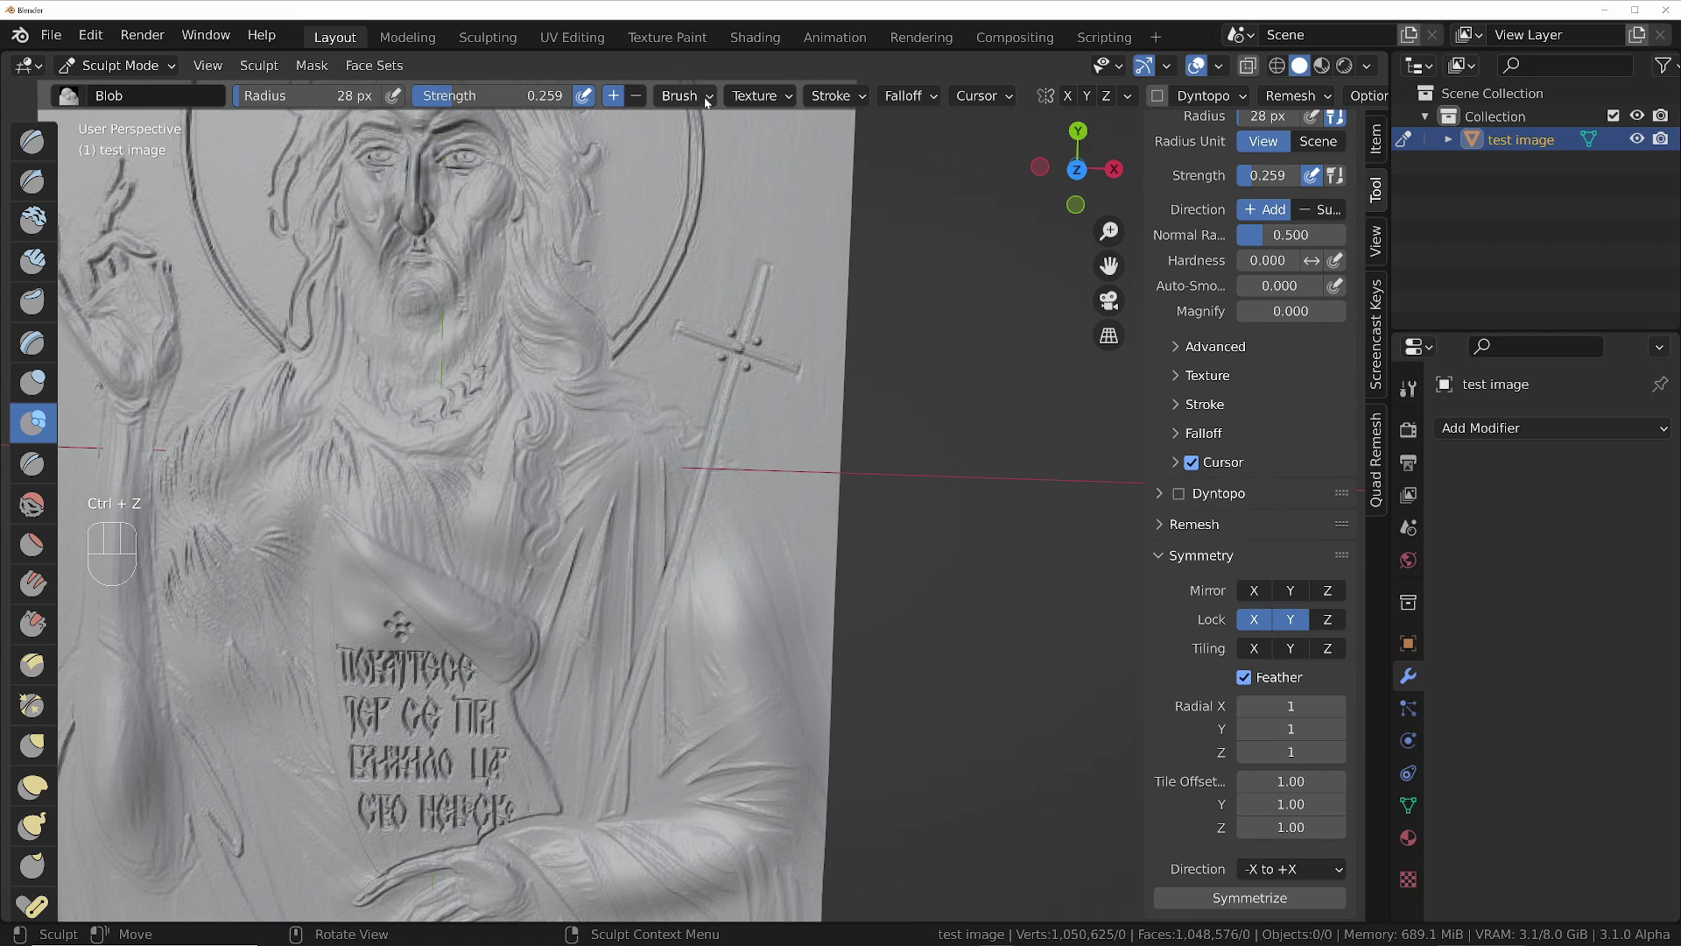
Step: Set the brush's stroke method to Line and raise the cross's long staff and crossbar with straight strokes
left_click(840, 98)
left_click(856, 142)
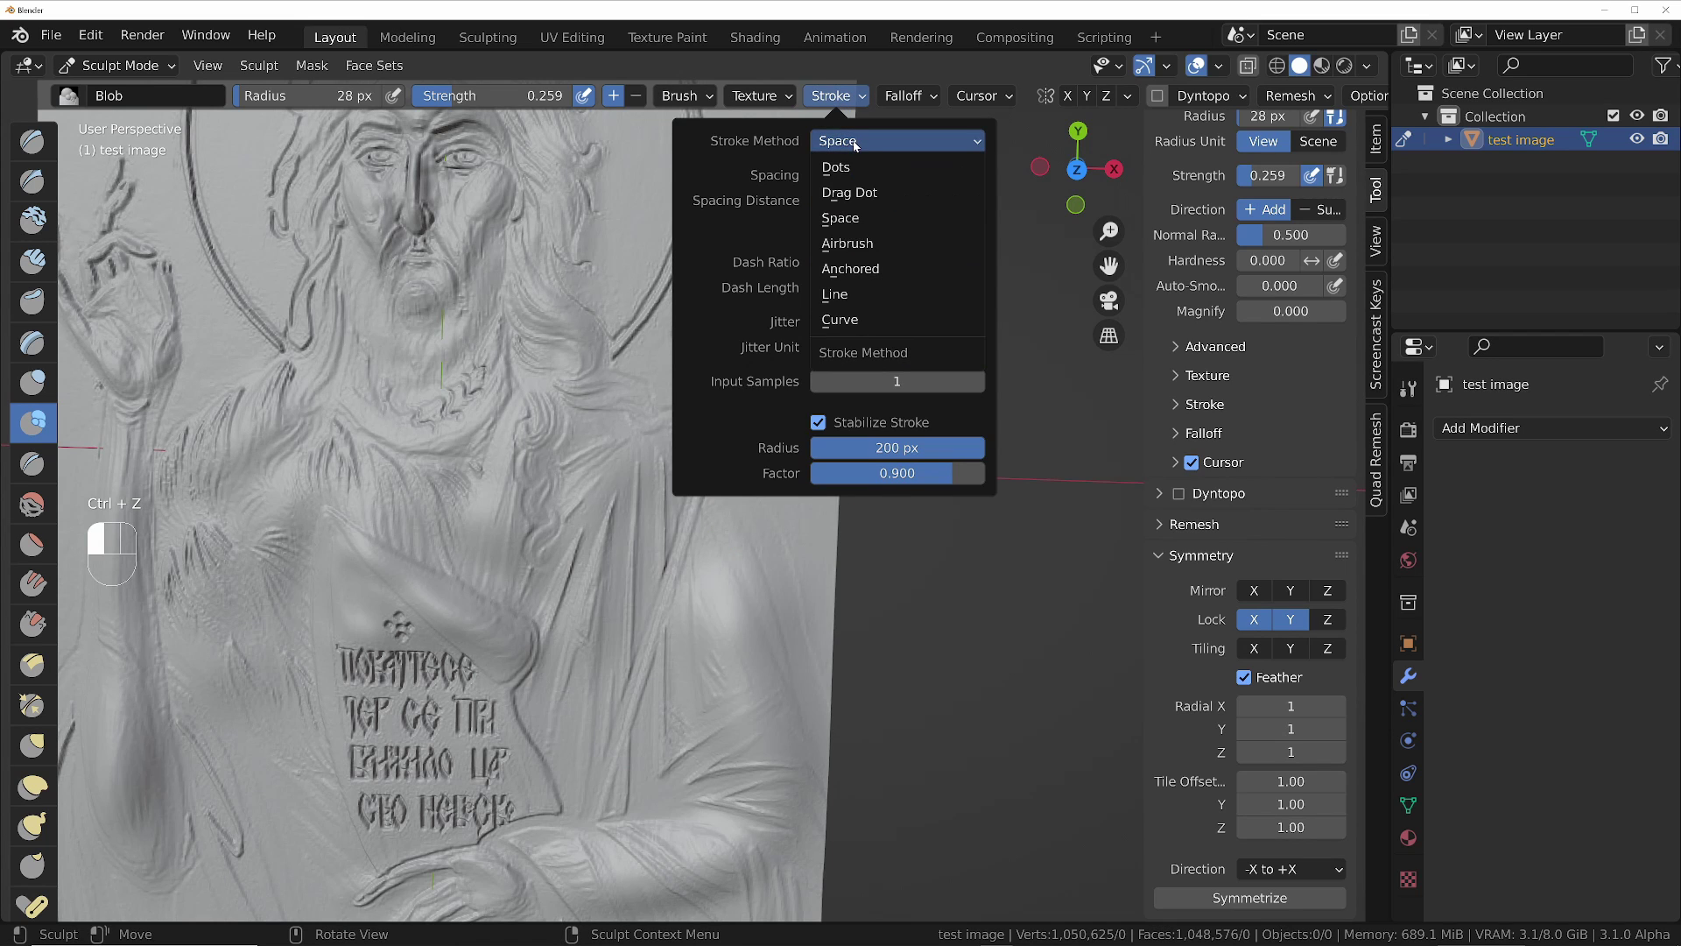
left_click(832, 296)
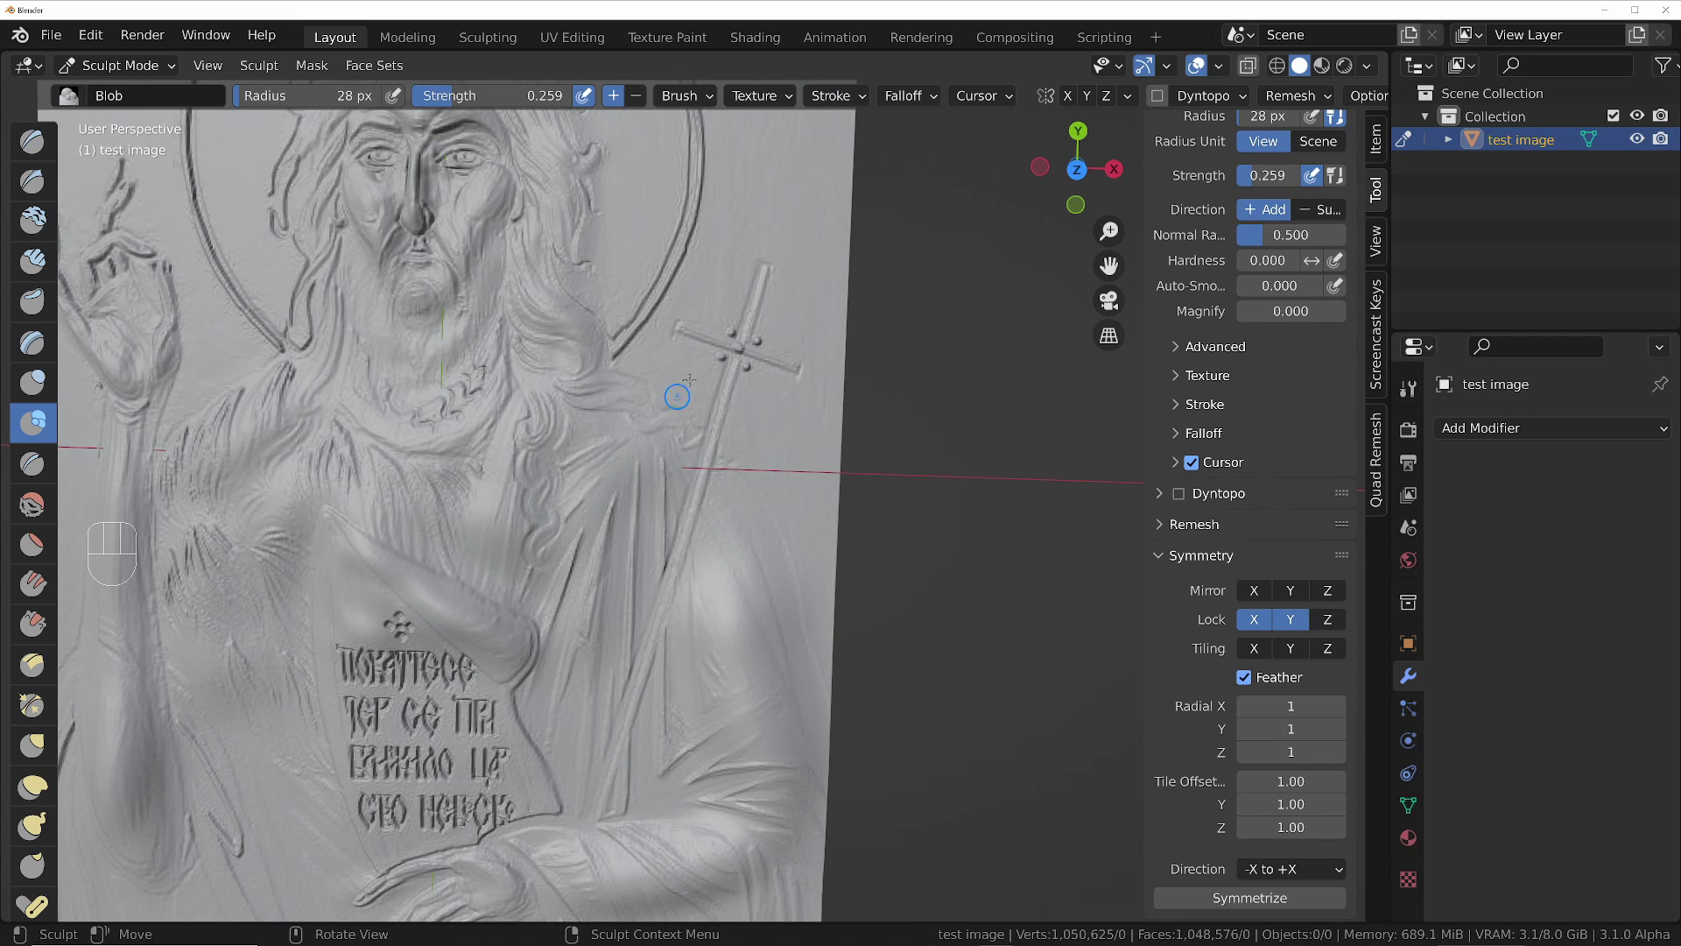
left_click_drag(730, 374, 668, 527)
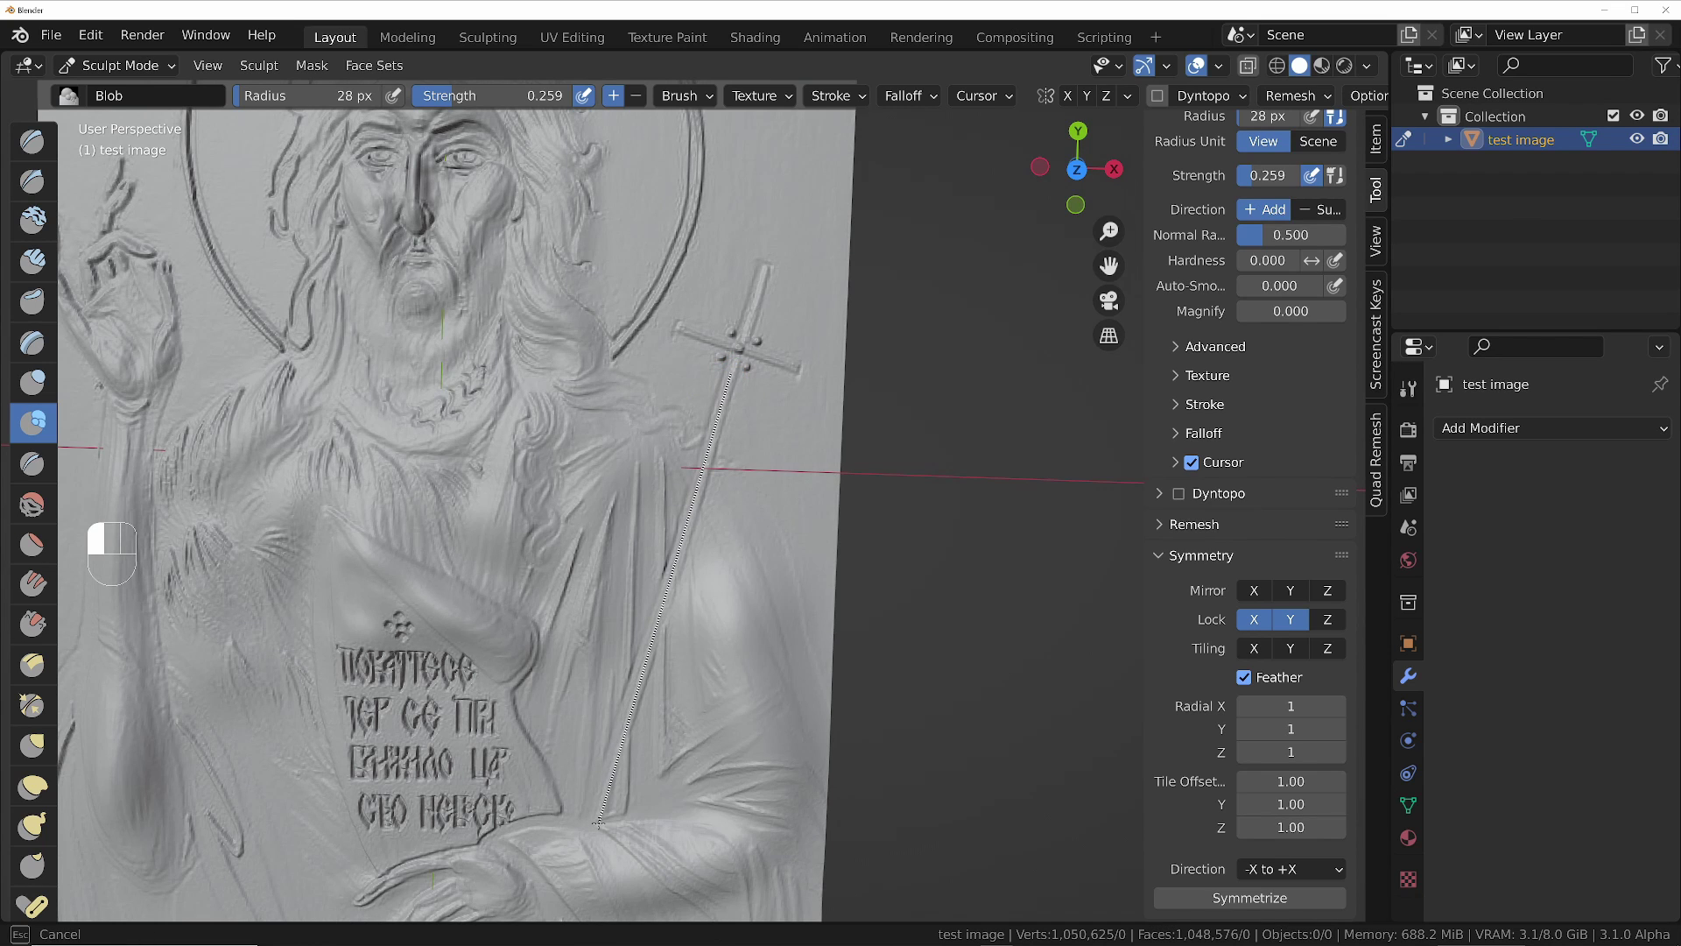
left_click_drag(597, 823, 597, 824)
left_click_drag(743, 351, 796, 368)
left_click_drag(593, 821, 595, 819)
scroll(511, 442, "down", 6)
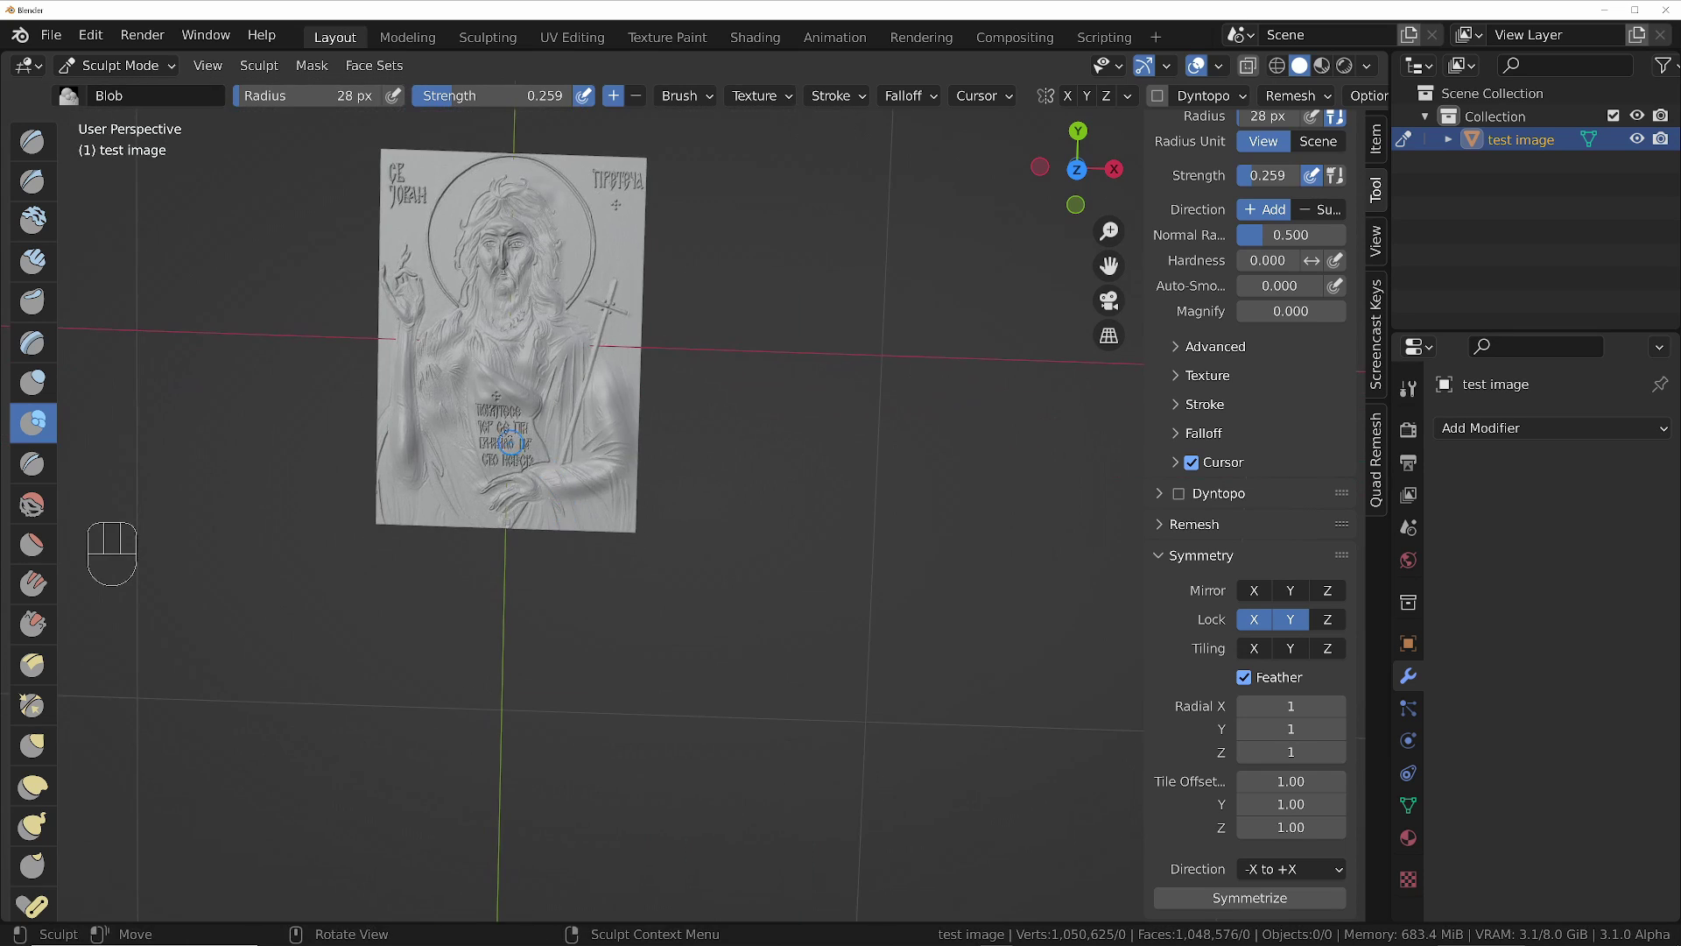
middle_click_drag(434, 356, 707, 480, "ctrl")
mouse_move(689, 405)
middle_mouse_down()
mouse_move(684, 260)
mouse_move(709, 386)
middle_mouse_up()
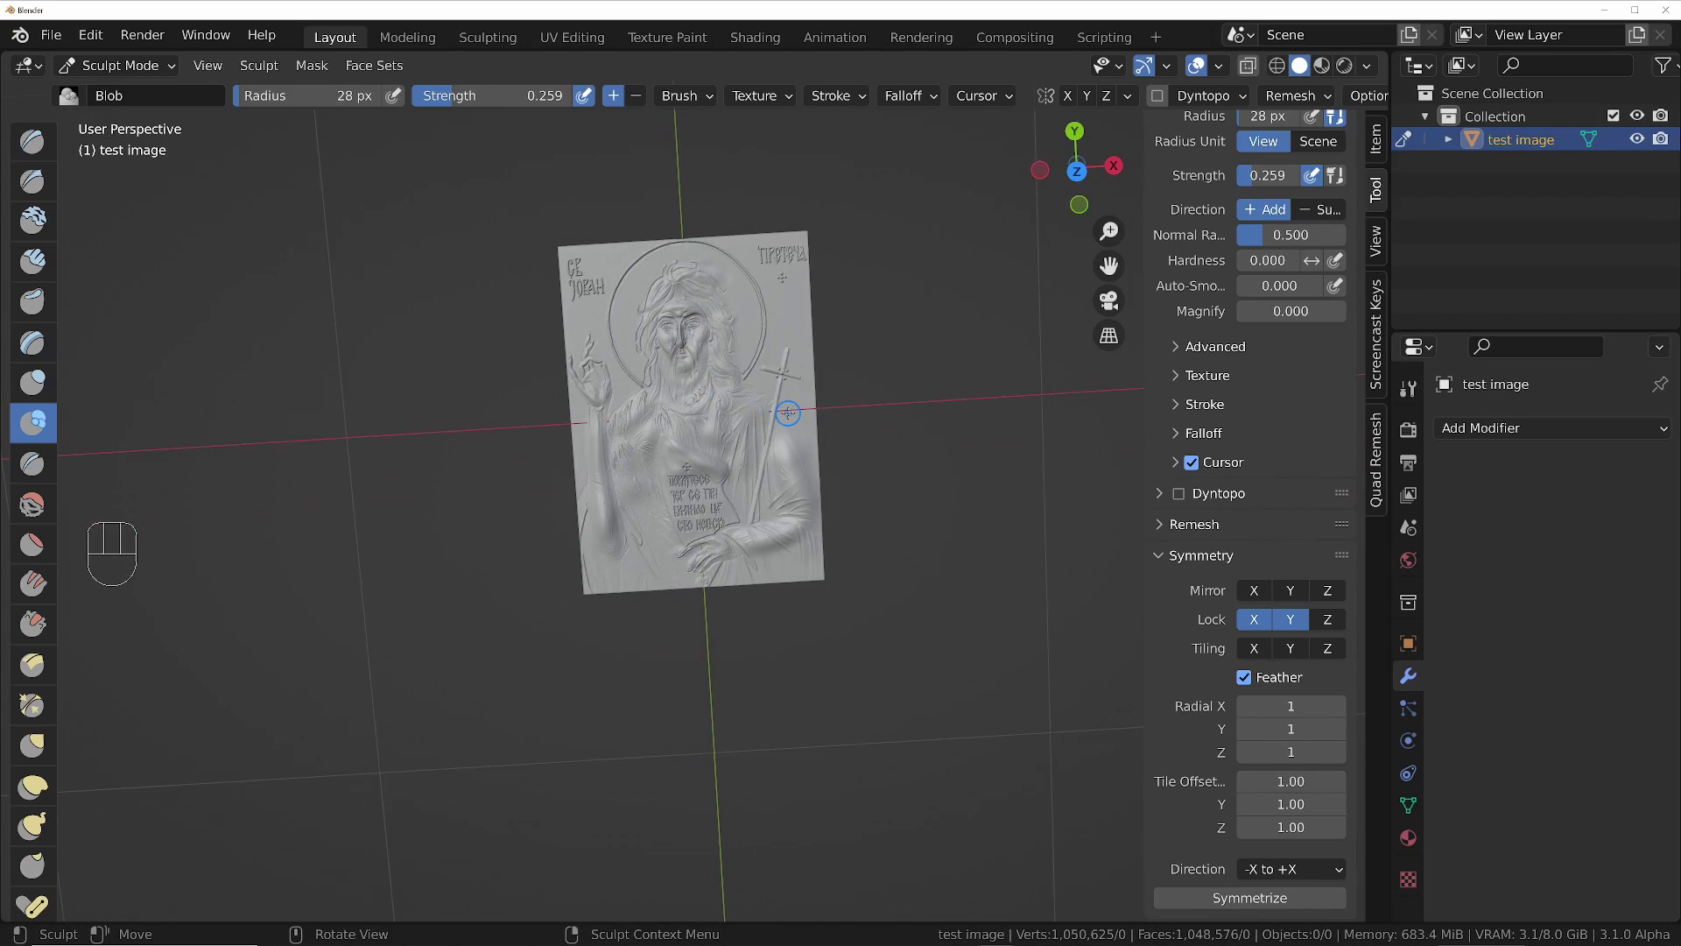
Step: Switch from Sculpt Mode to Object Mode and frame the whole relief at an angle
key("Tab")
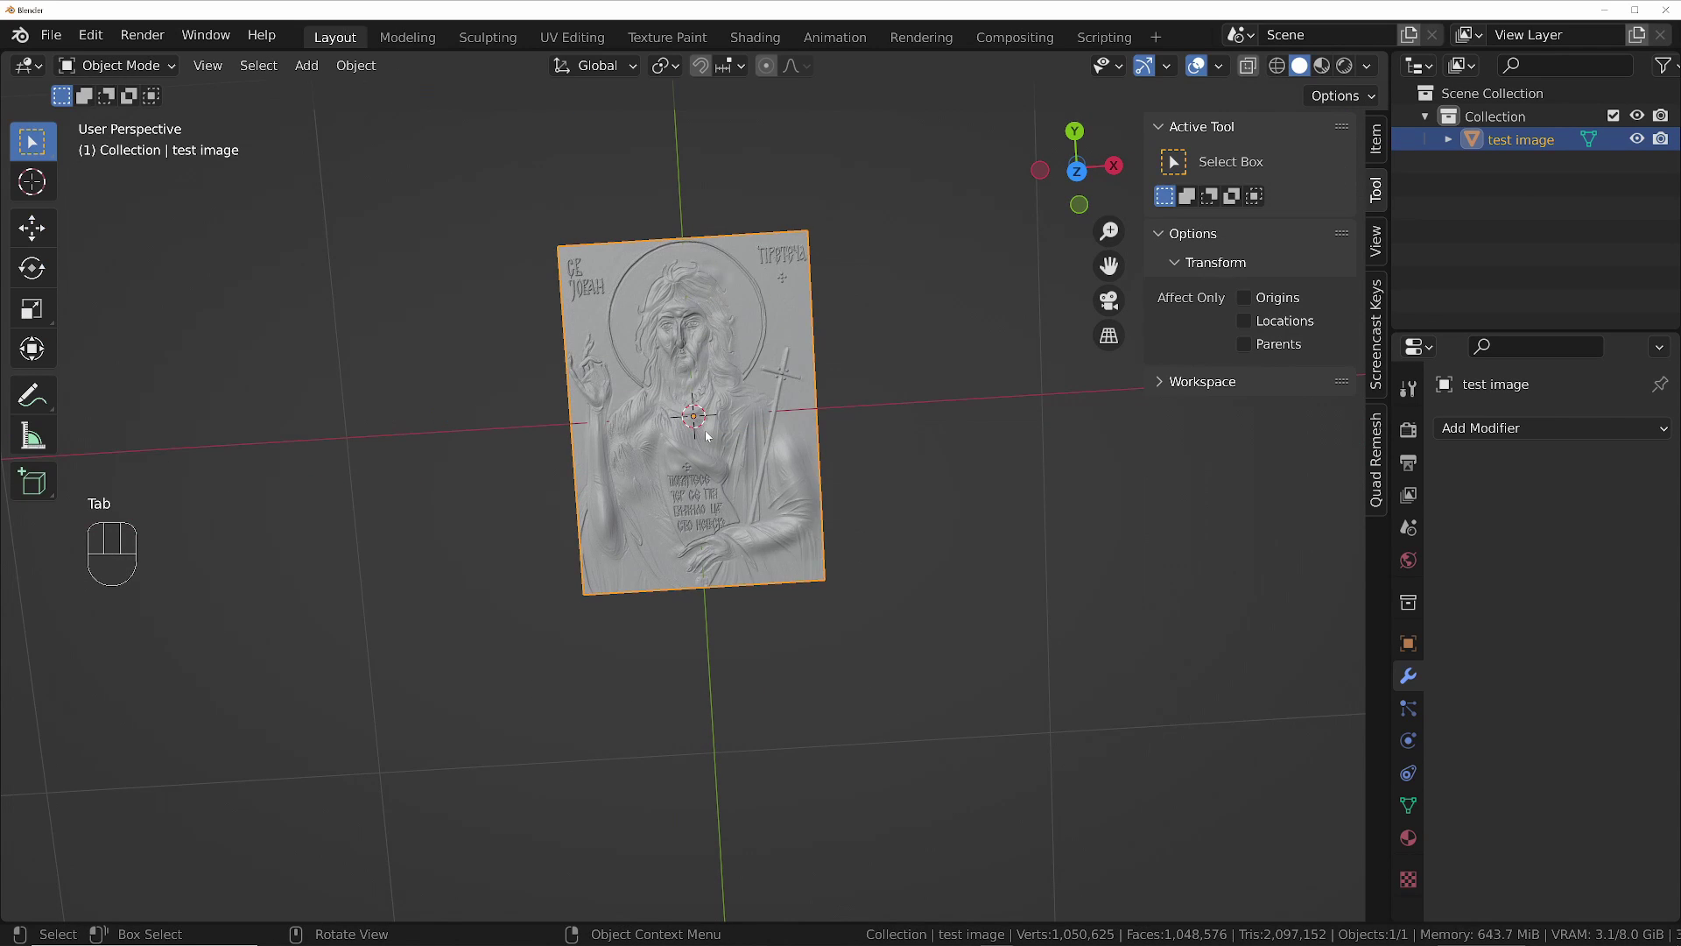
middle_click_drag(718, 466, 724, 420)
scroll(724, 420, "up", 5)
middle_click_drag(619, 383, 1313, 543)
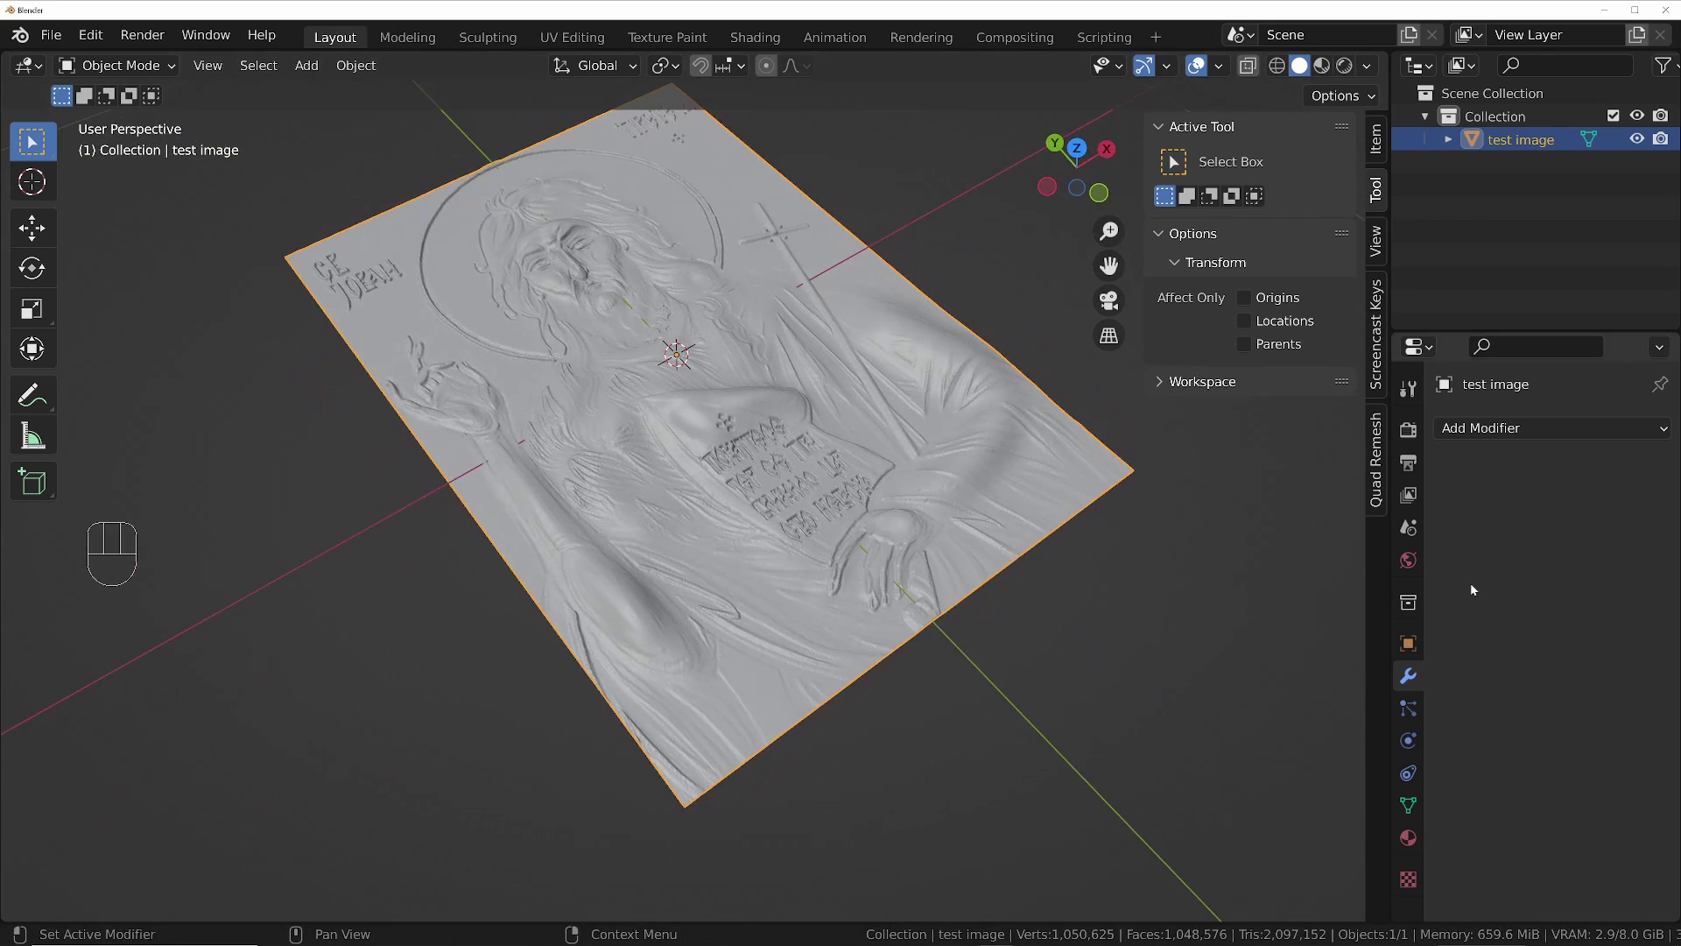
Step: Try giving the relief thickness with a Solidify modifier, inspect its underside, and remove the modifier
left_click(1516, 431)
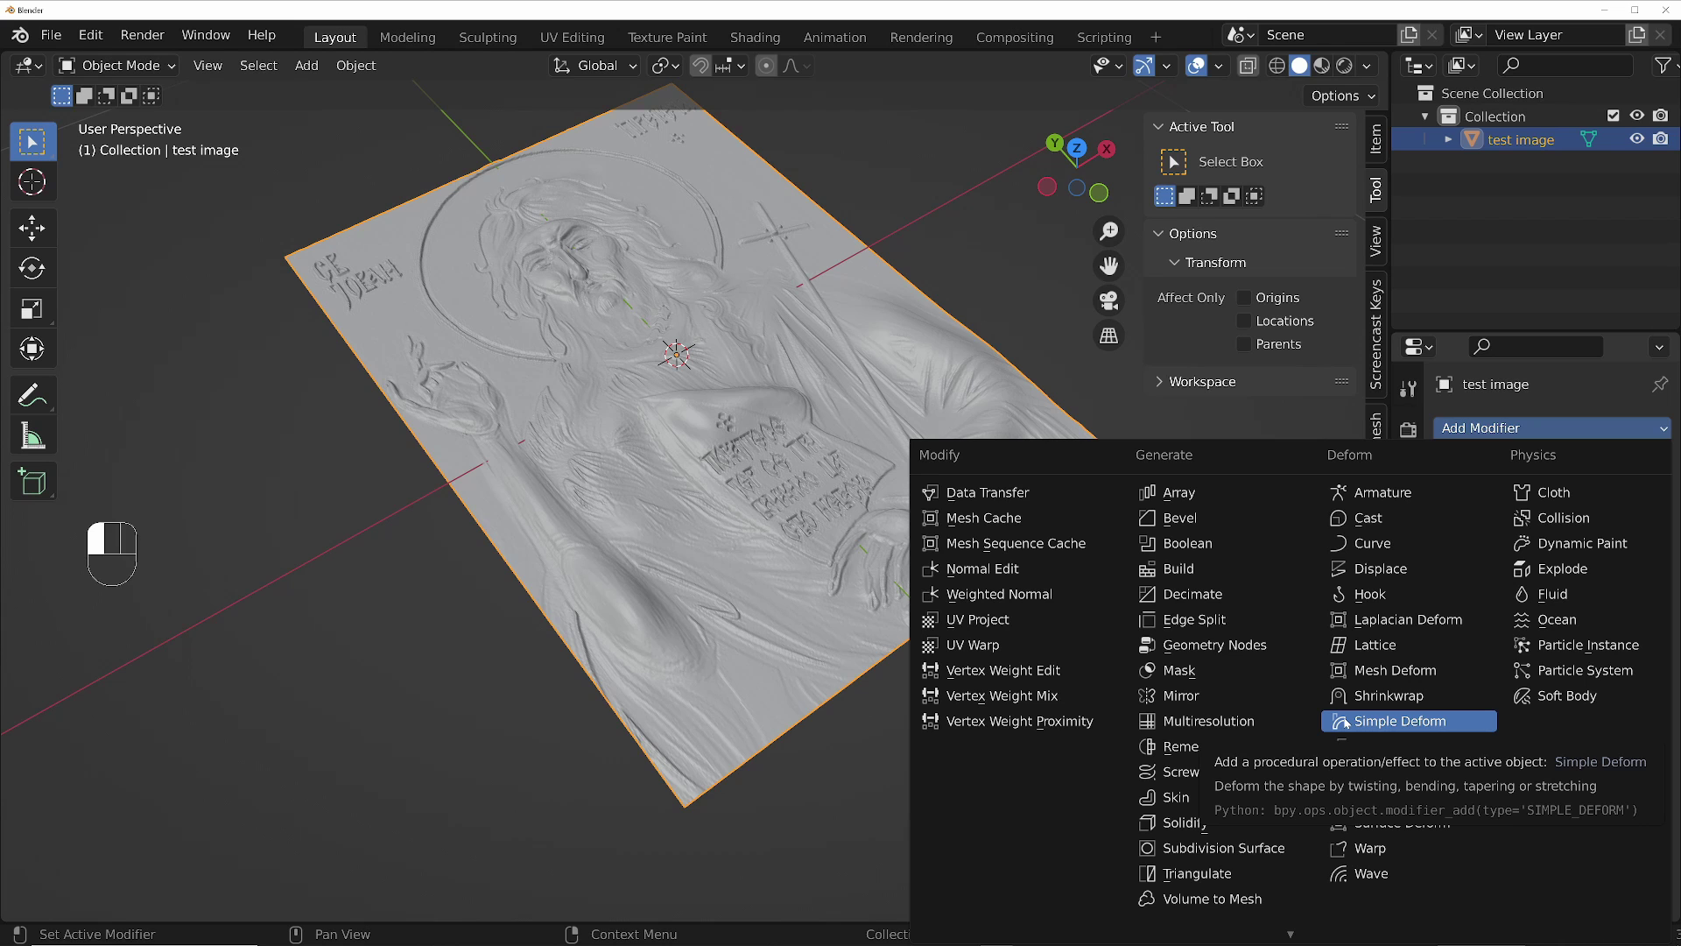
left_click(1174, 821)
middle_click_drag(1174, 821, 788, 727)
middle_click_drag(876, 499, 880, 688, "ctrl")
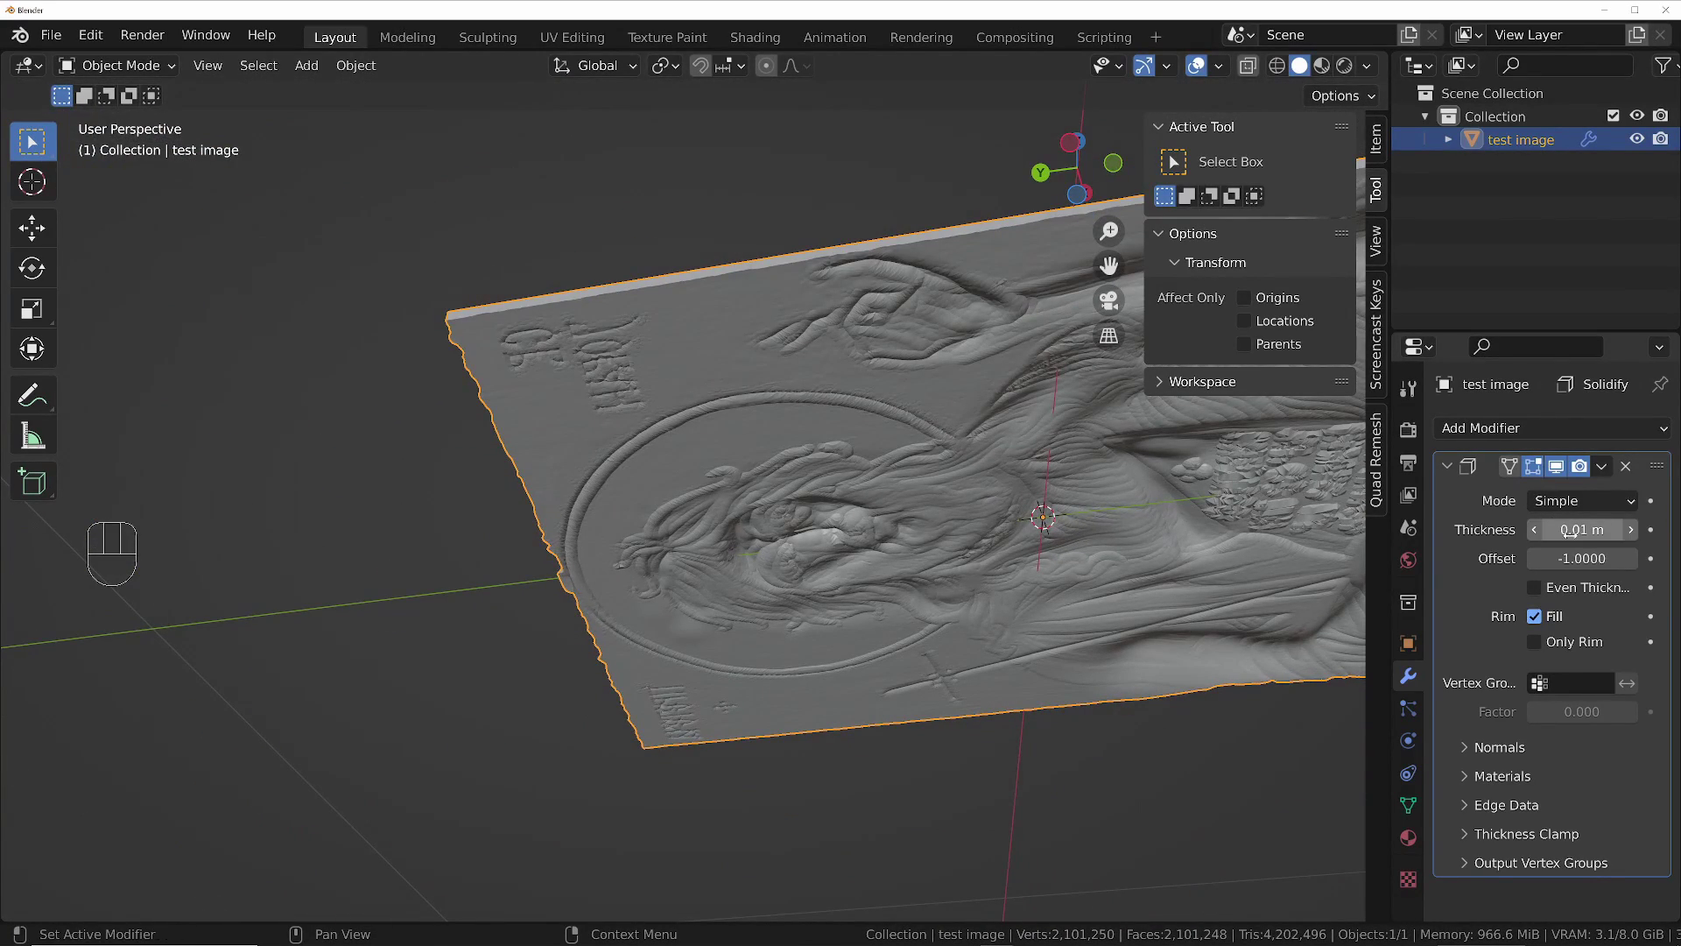
middle_click_drag(844, 443, 756, 625)
left_click(1626, 466)
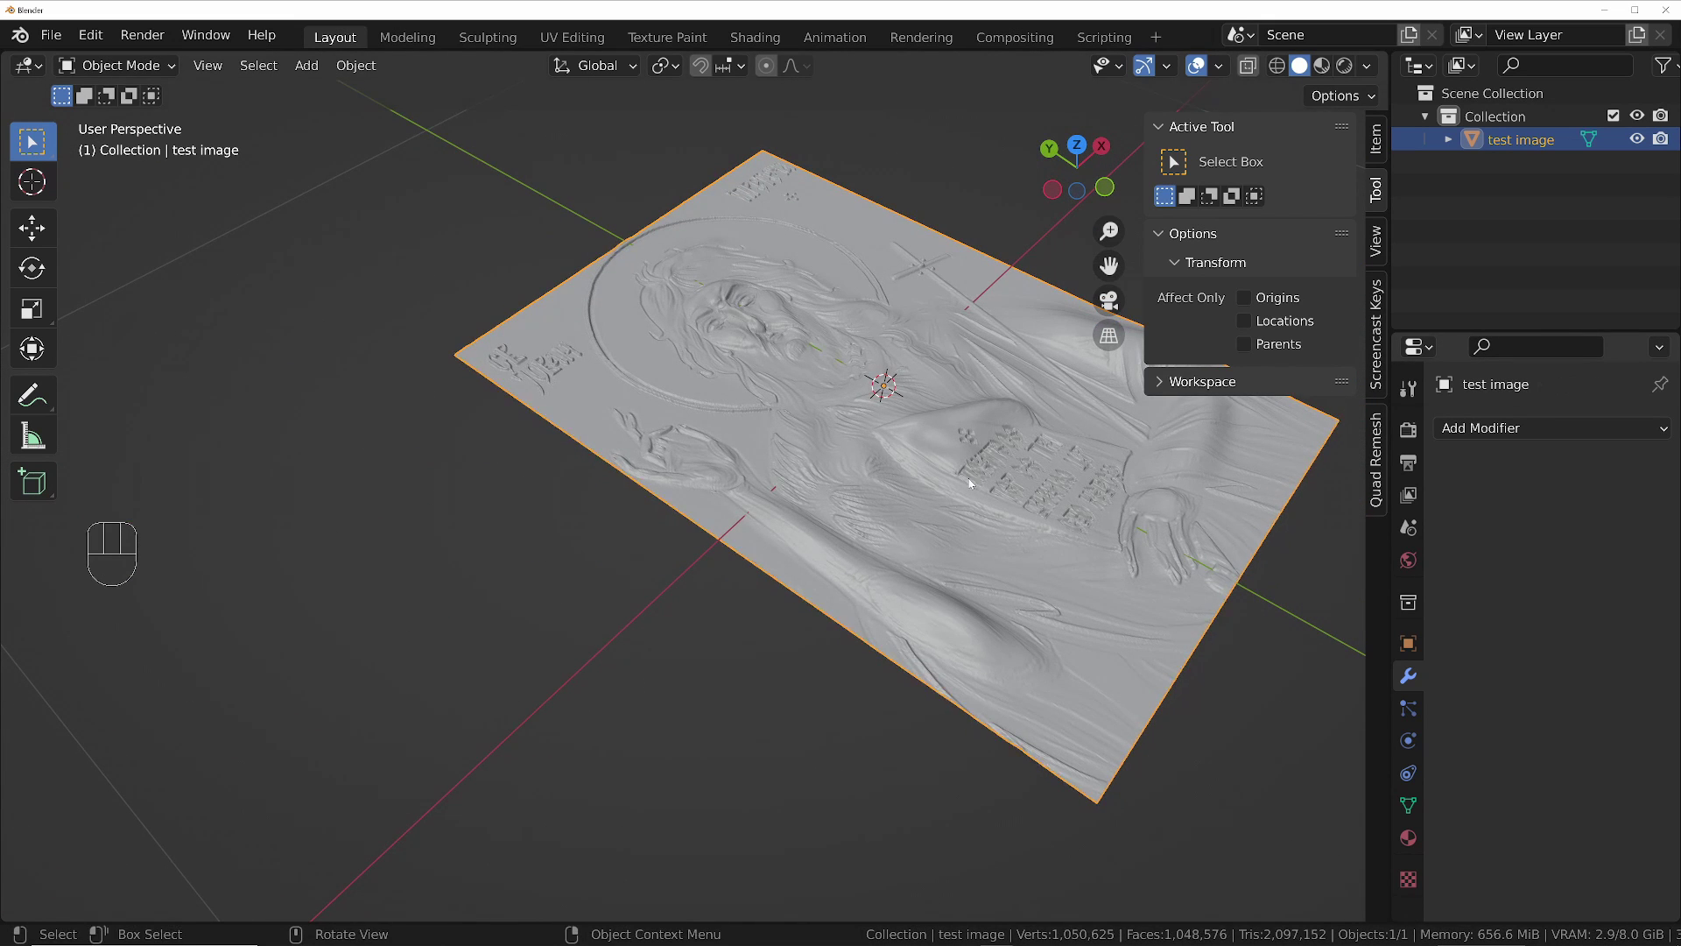
Step: In Edit Mode with edge selection, reduce the full mesh selection to the relief's outer boundary loop
middle_click_drag(946, 385, 884, 417)
key("Tab")
left_click(796, 527)
middle_click_drag(795, 523, 857, 525)
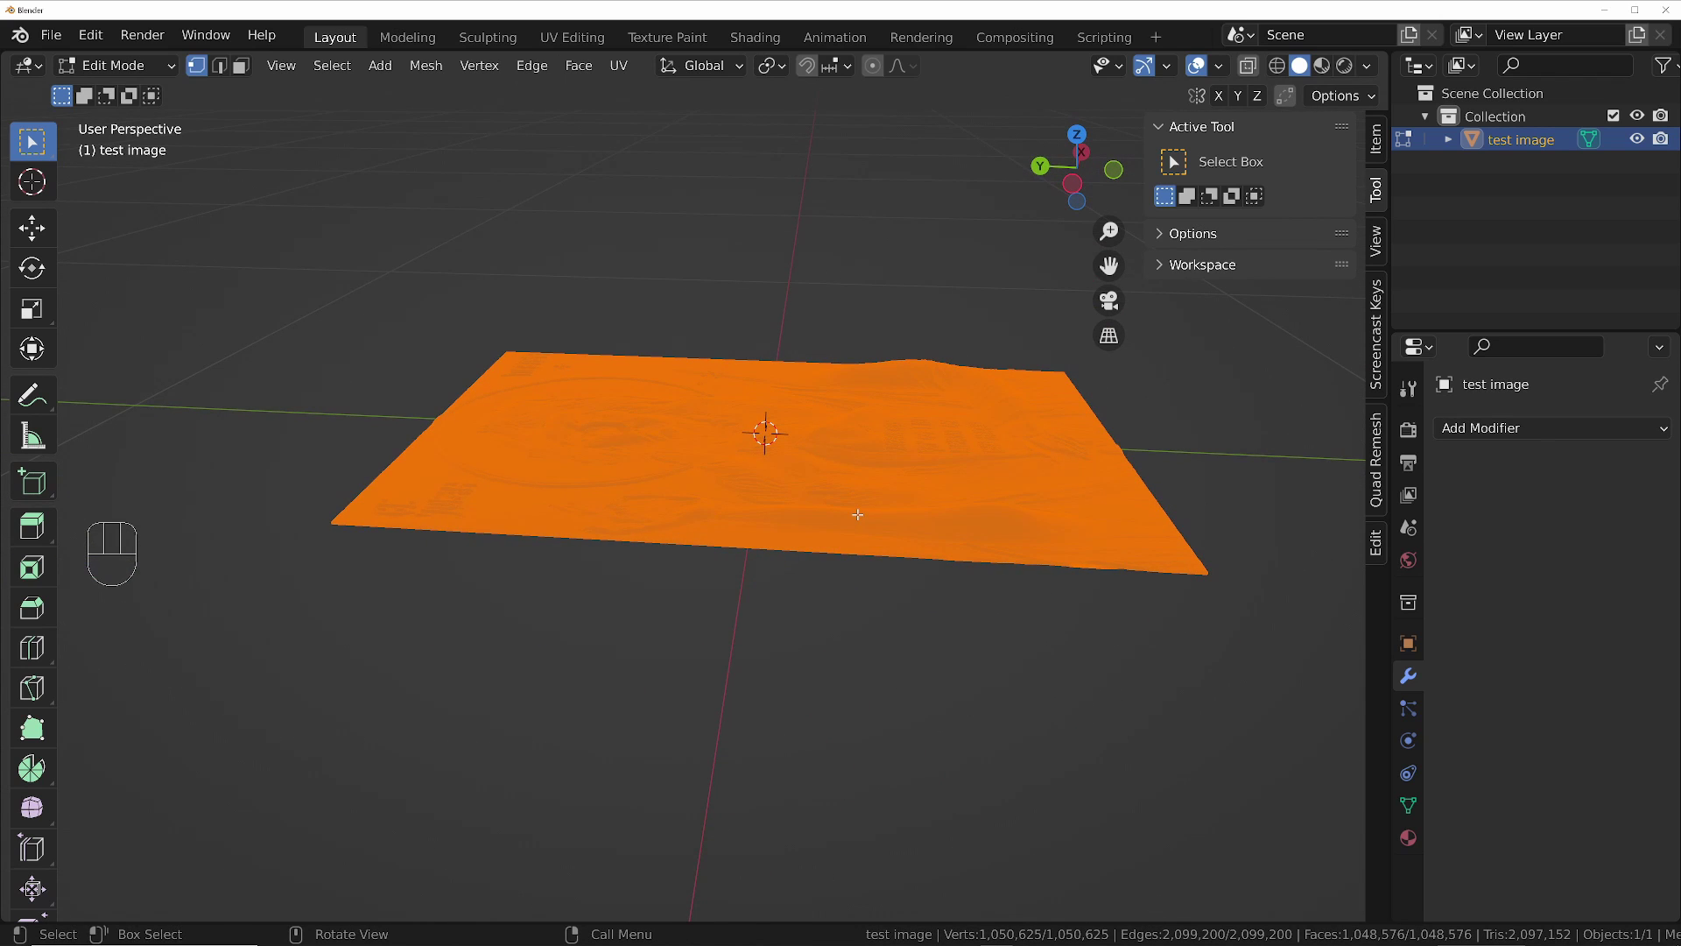
key("2")
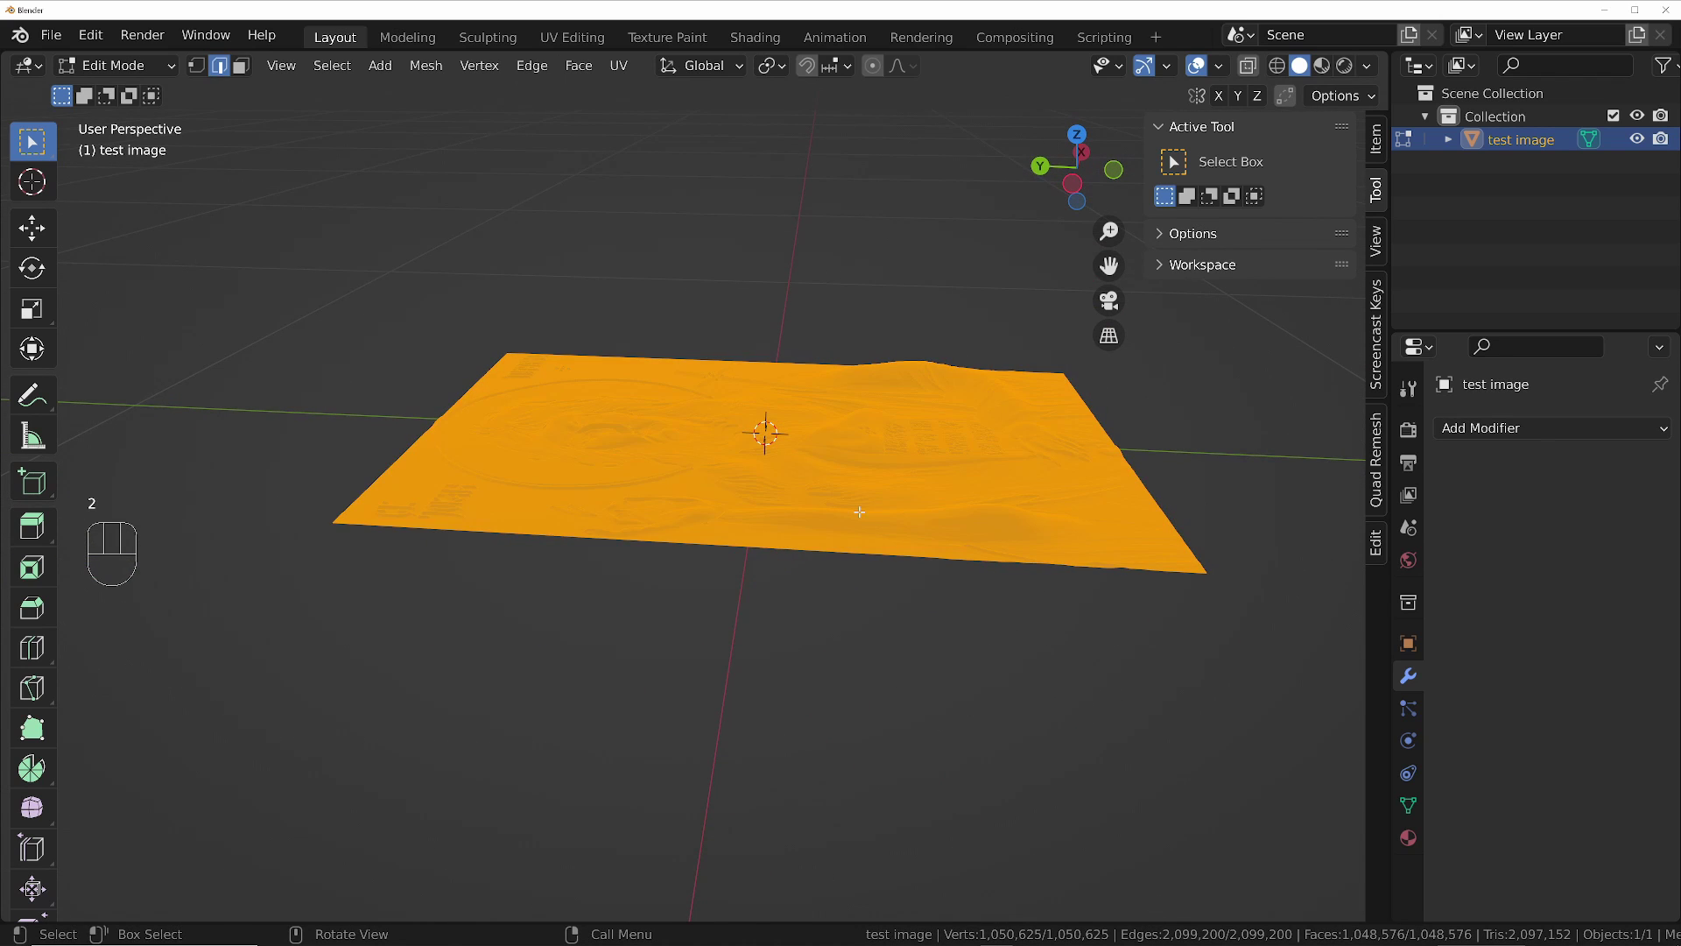
left_click(332, 67)
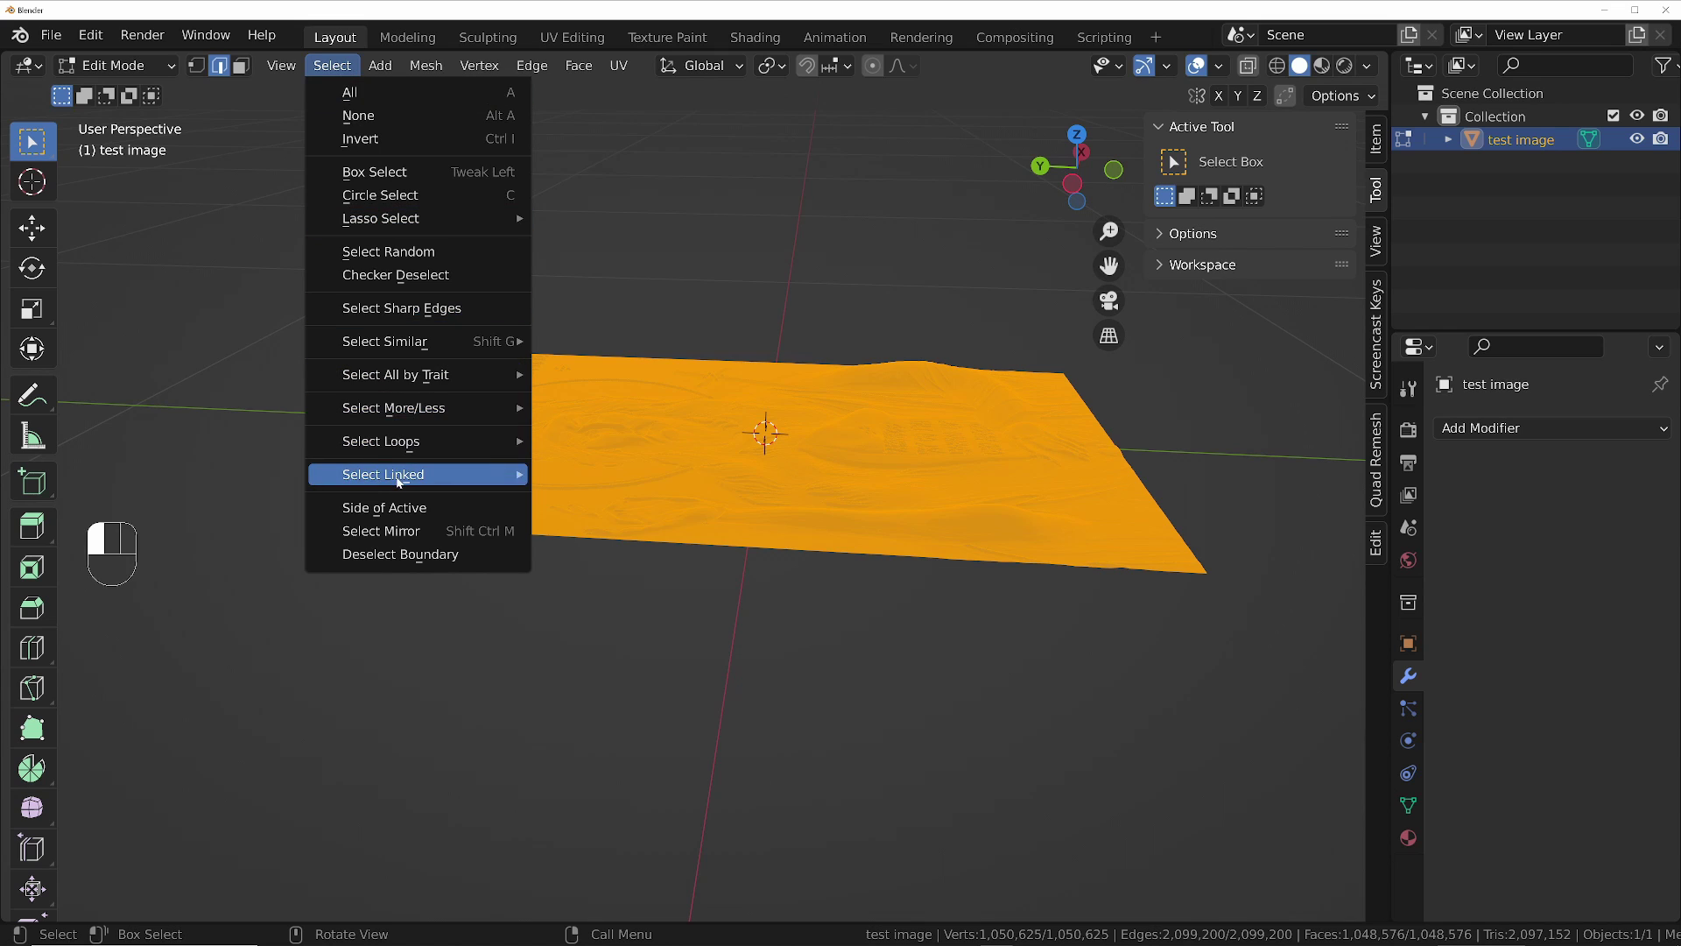
mouse_move(397, 438)
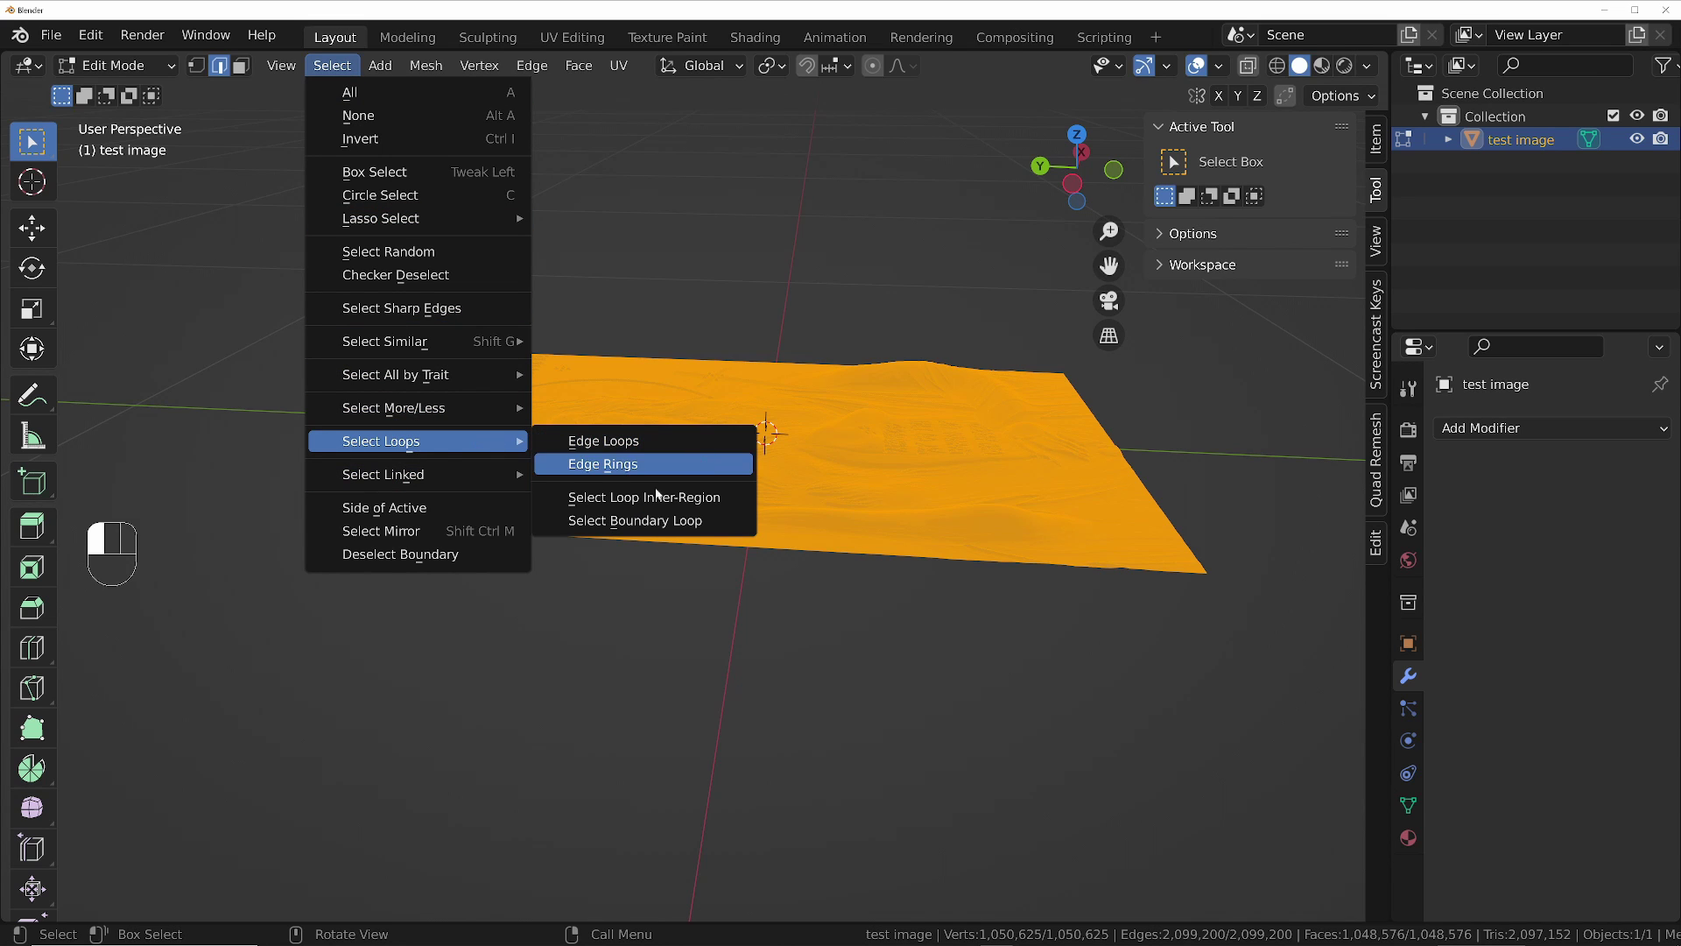
left_click(1030, 522)
Step: Extrude the relief's boundary loop downward along global Z by about 0.034 m to form side walls
middle_click_drag(1054, 469, 931, 475)
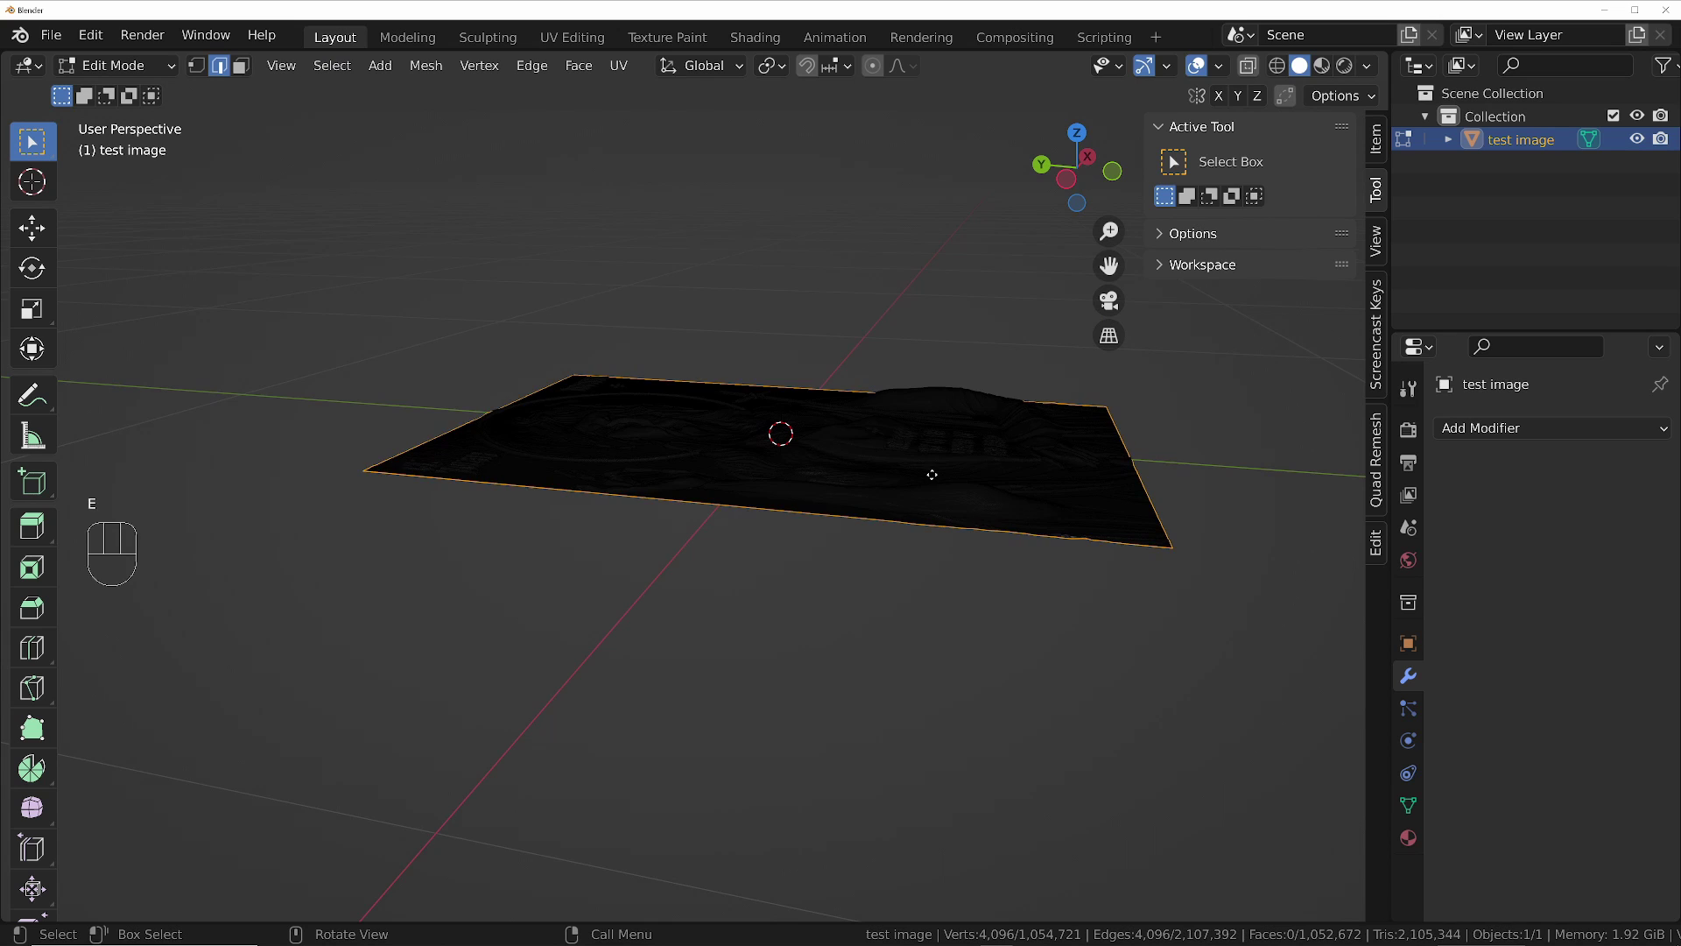
key("e")
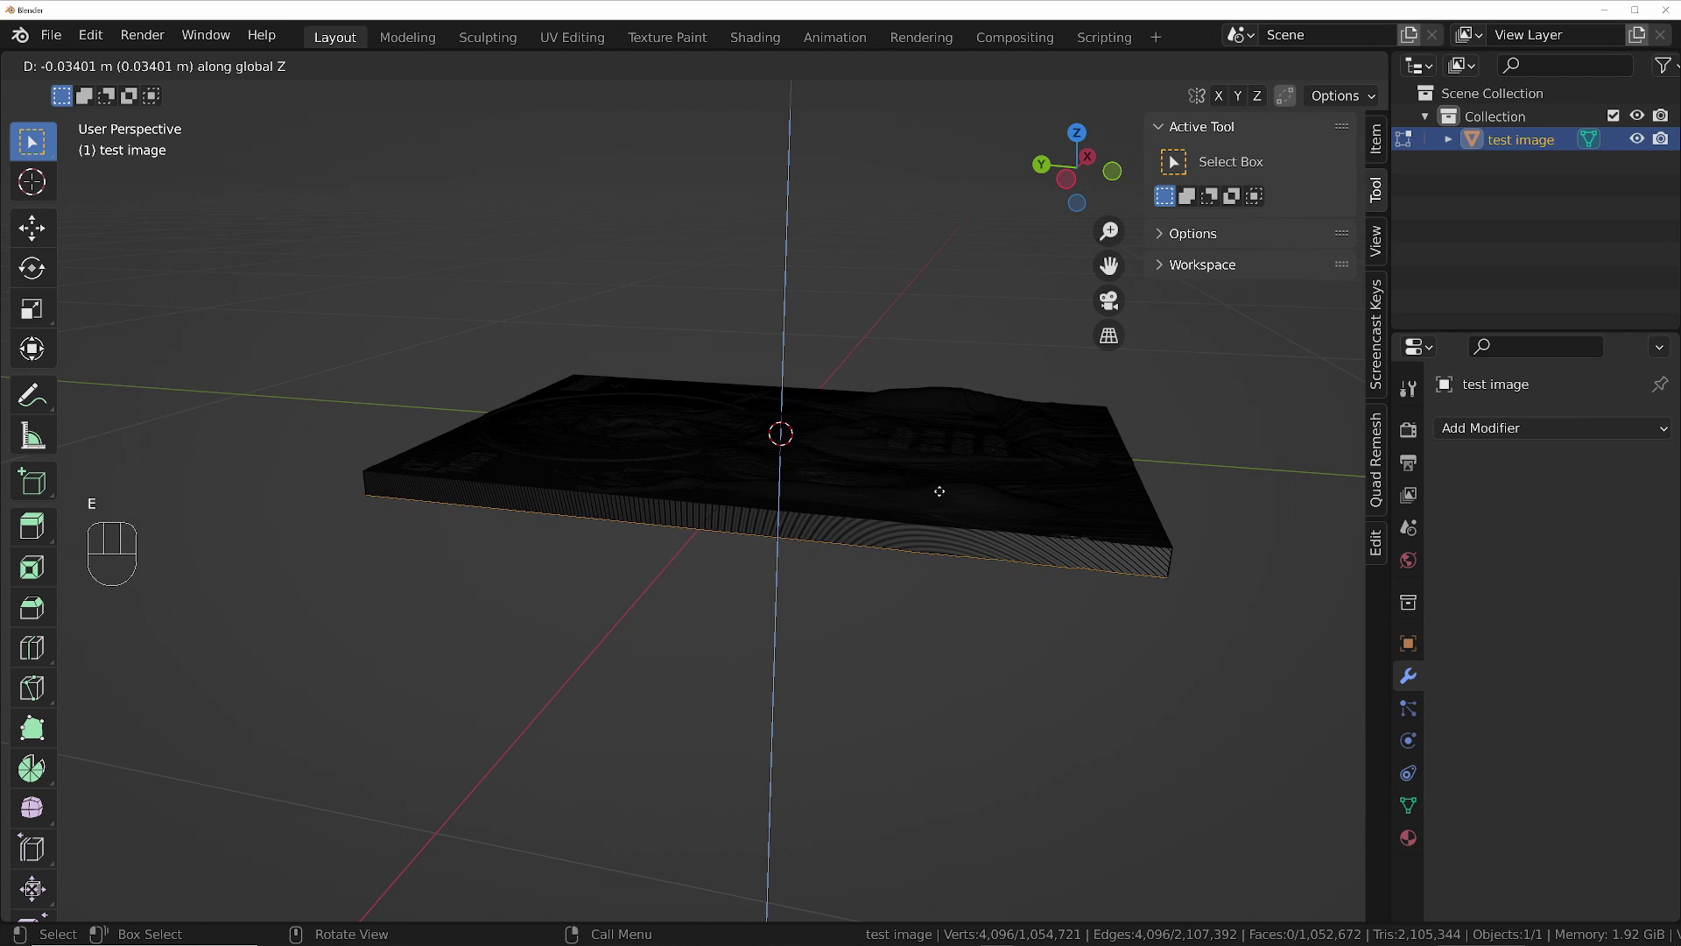
left_click(941, 491)
Step: Try closing the open underside with a single filled face, and undo the fill
middle_click_drag(938, 485, 1000, 434)
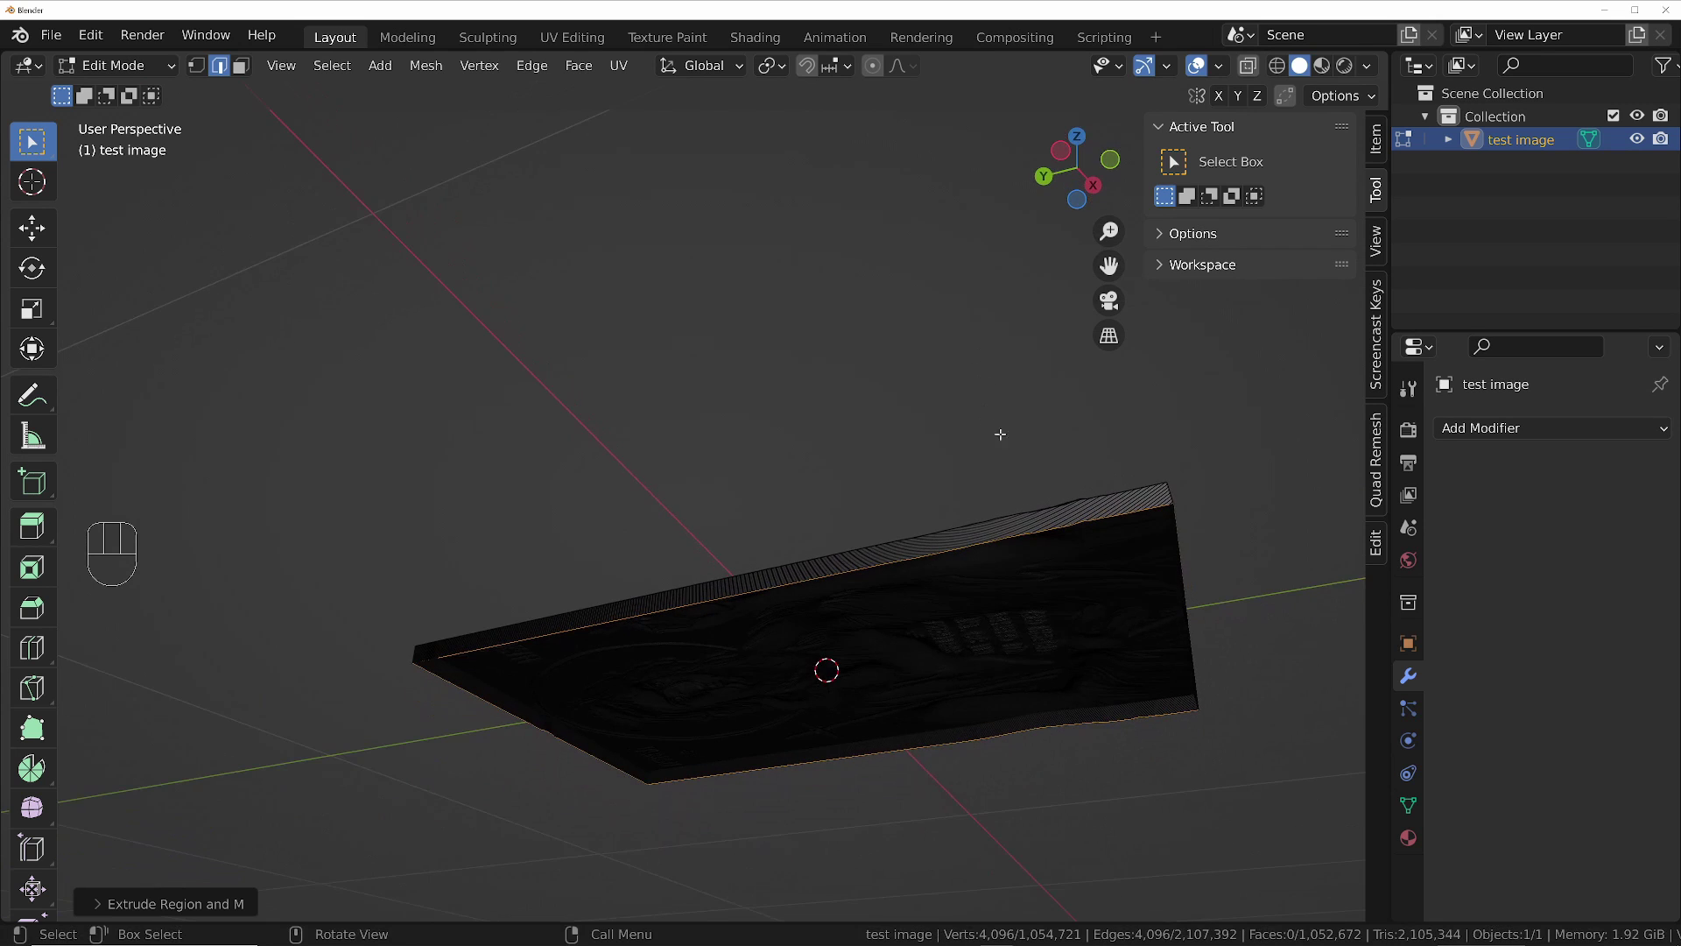
middle_click_drag(1128, 559, 1078, 510)
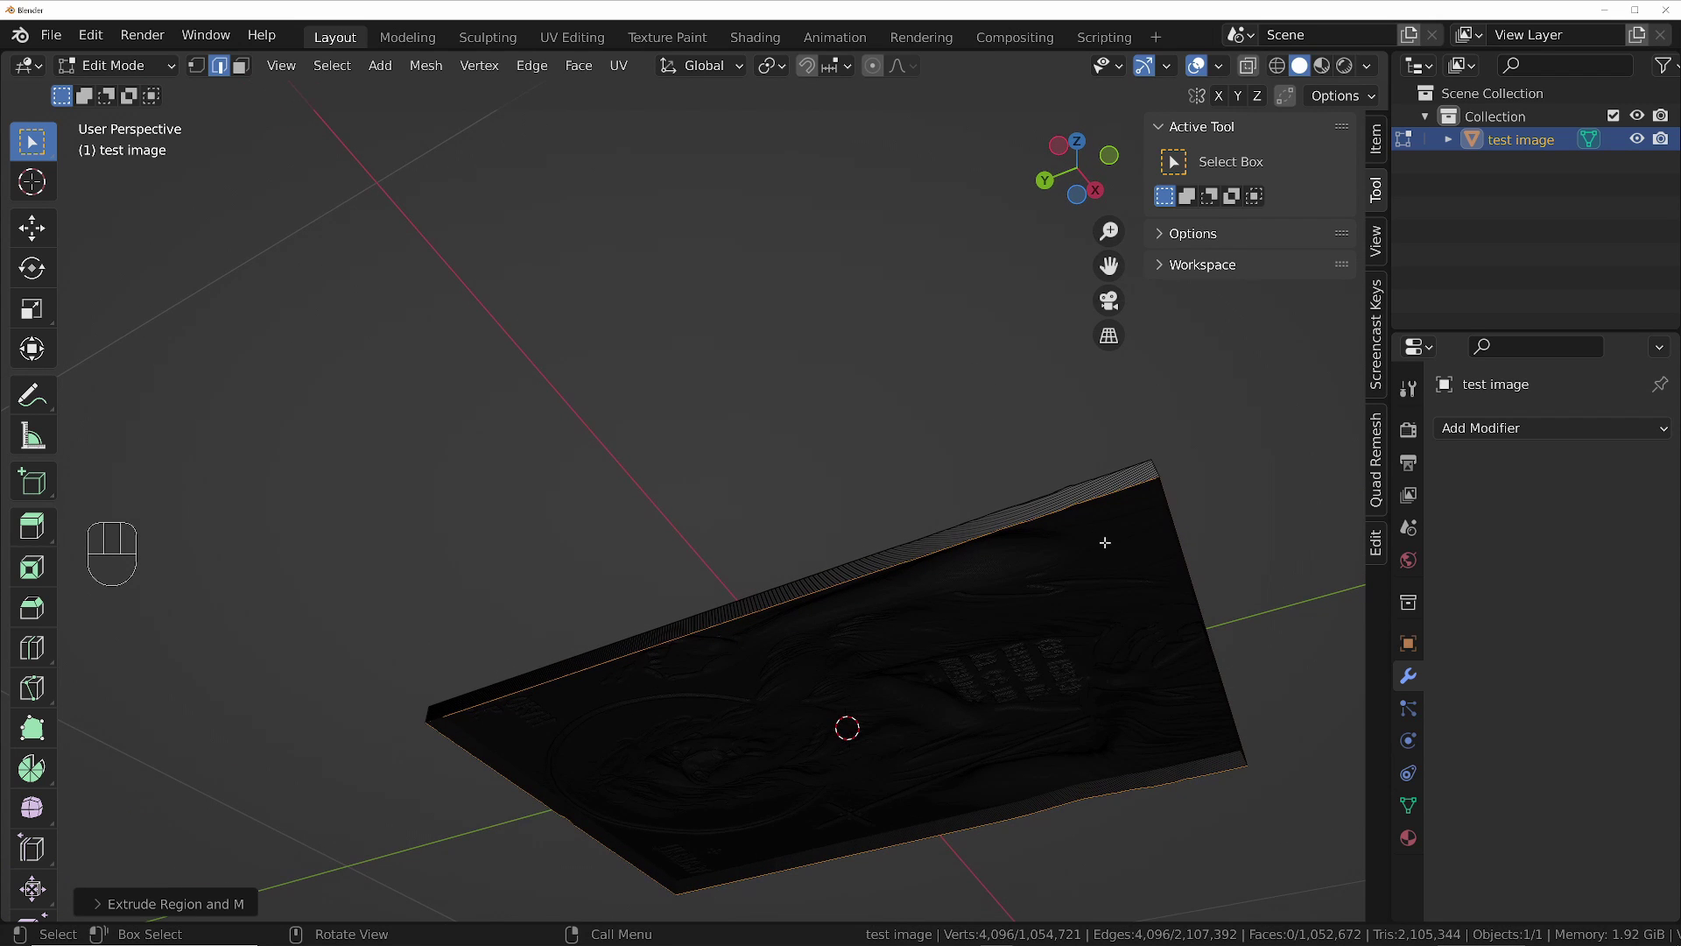
left_click(1105, 542)
middle_click_drag(1104, 540, 961, 424)
middle_click_drag(902, 555, 982, 321)
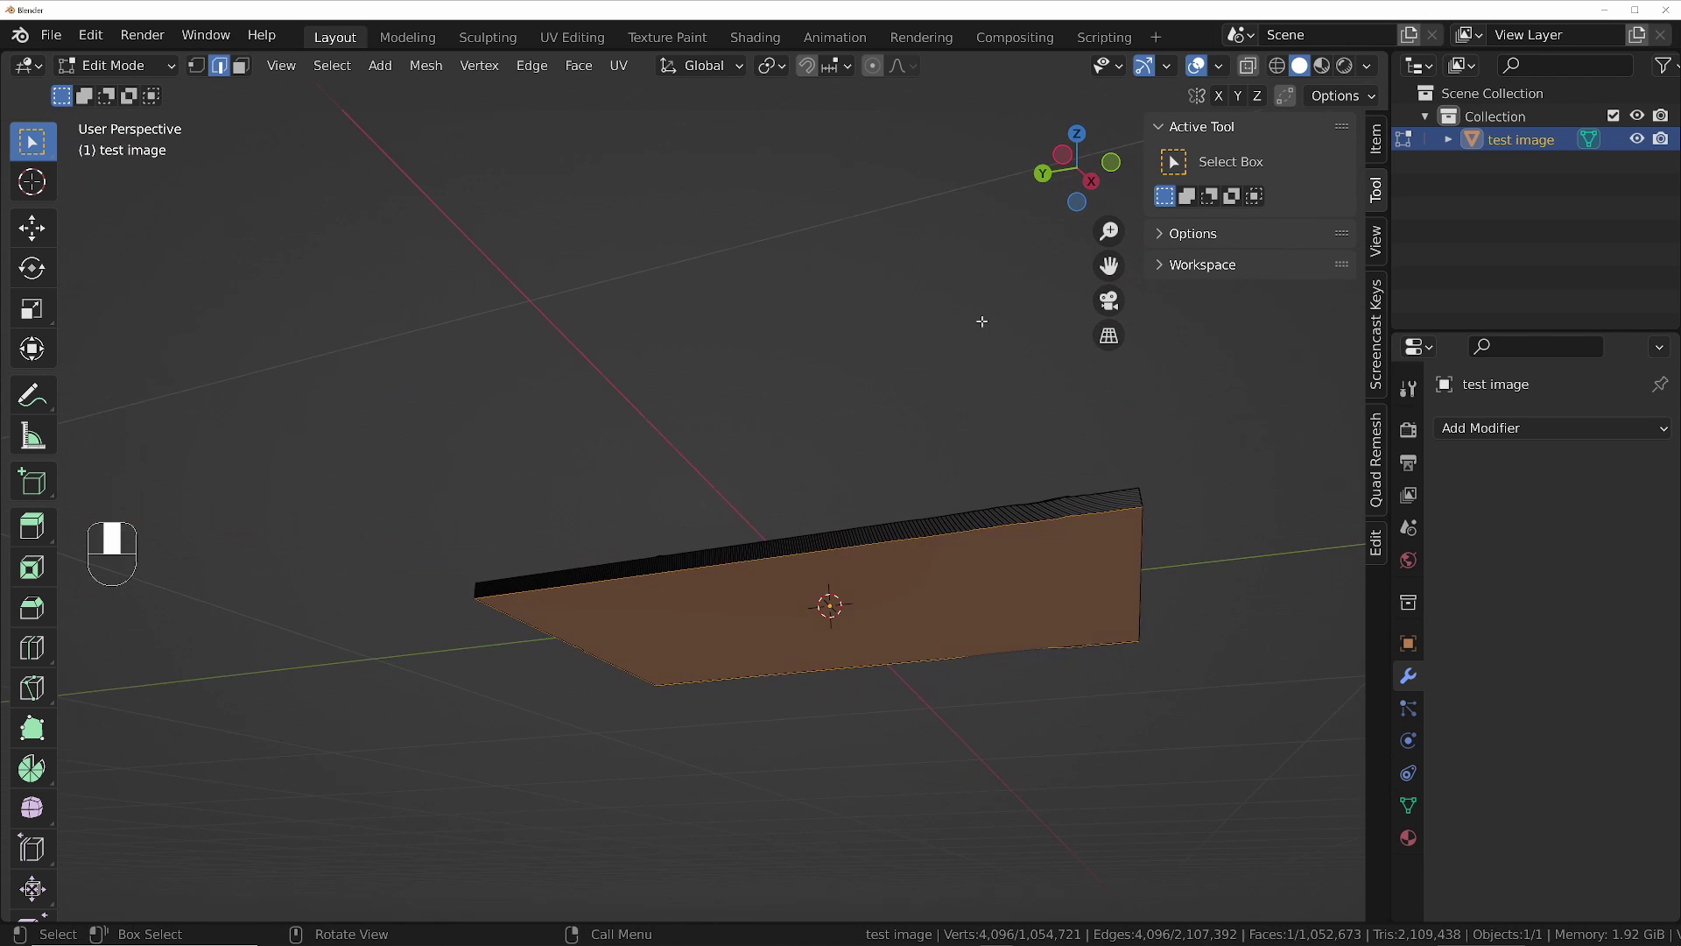
key("ctrl+z")
key("ctrl+z")
Step: Convert the bottom edge selection to the side wall faces and invert it to select the relief surface
middle_click_drag(1133, 487, 1043, 453)
key("ctrl")
key("ctrl+3")
mouse_move(1207, 579)
middle_mouse_down()
mouse_move(1167, 604)
mouse_move(1171, 661)
middle_mouse_up()
key("ctrl+i")
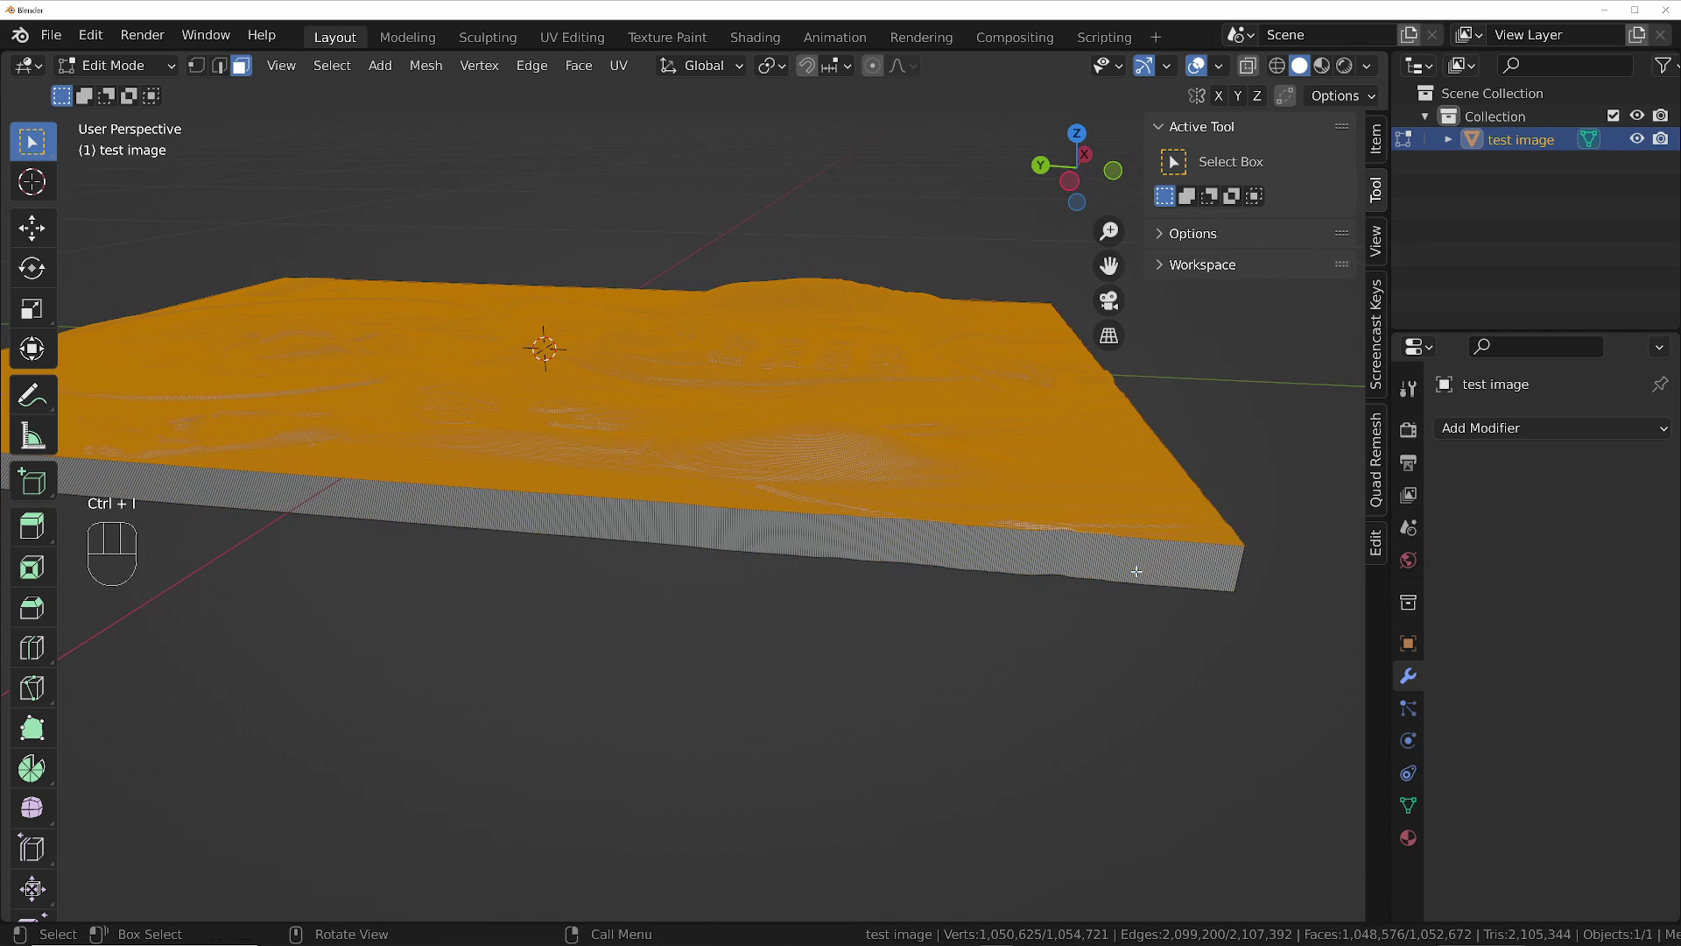
Step: Duplicate the relief surface and move the copy about 0.027 m down along global Z as the back of the relief
middle_click_drag(813, 266, 900, 398)
key("shift")
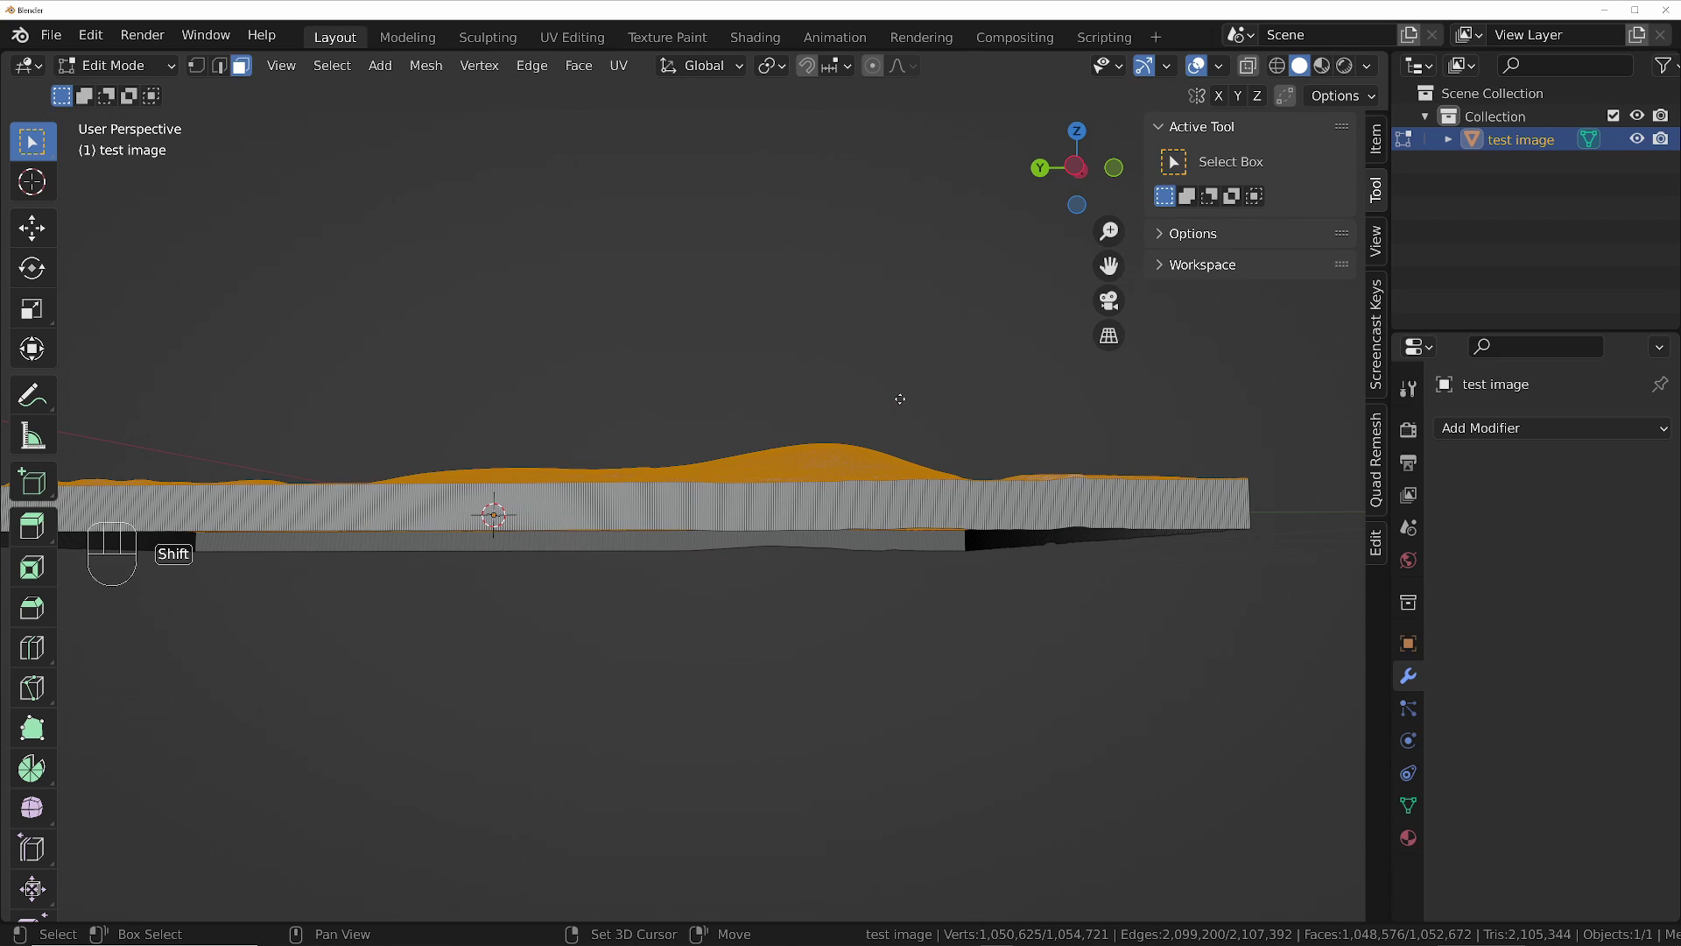
key("shift+d")
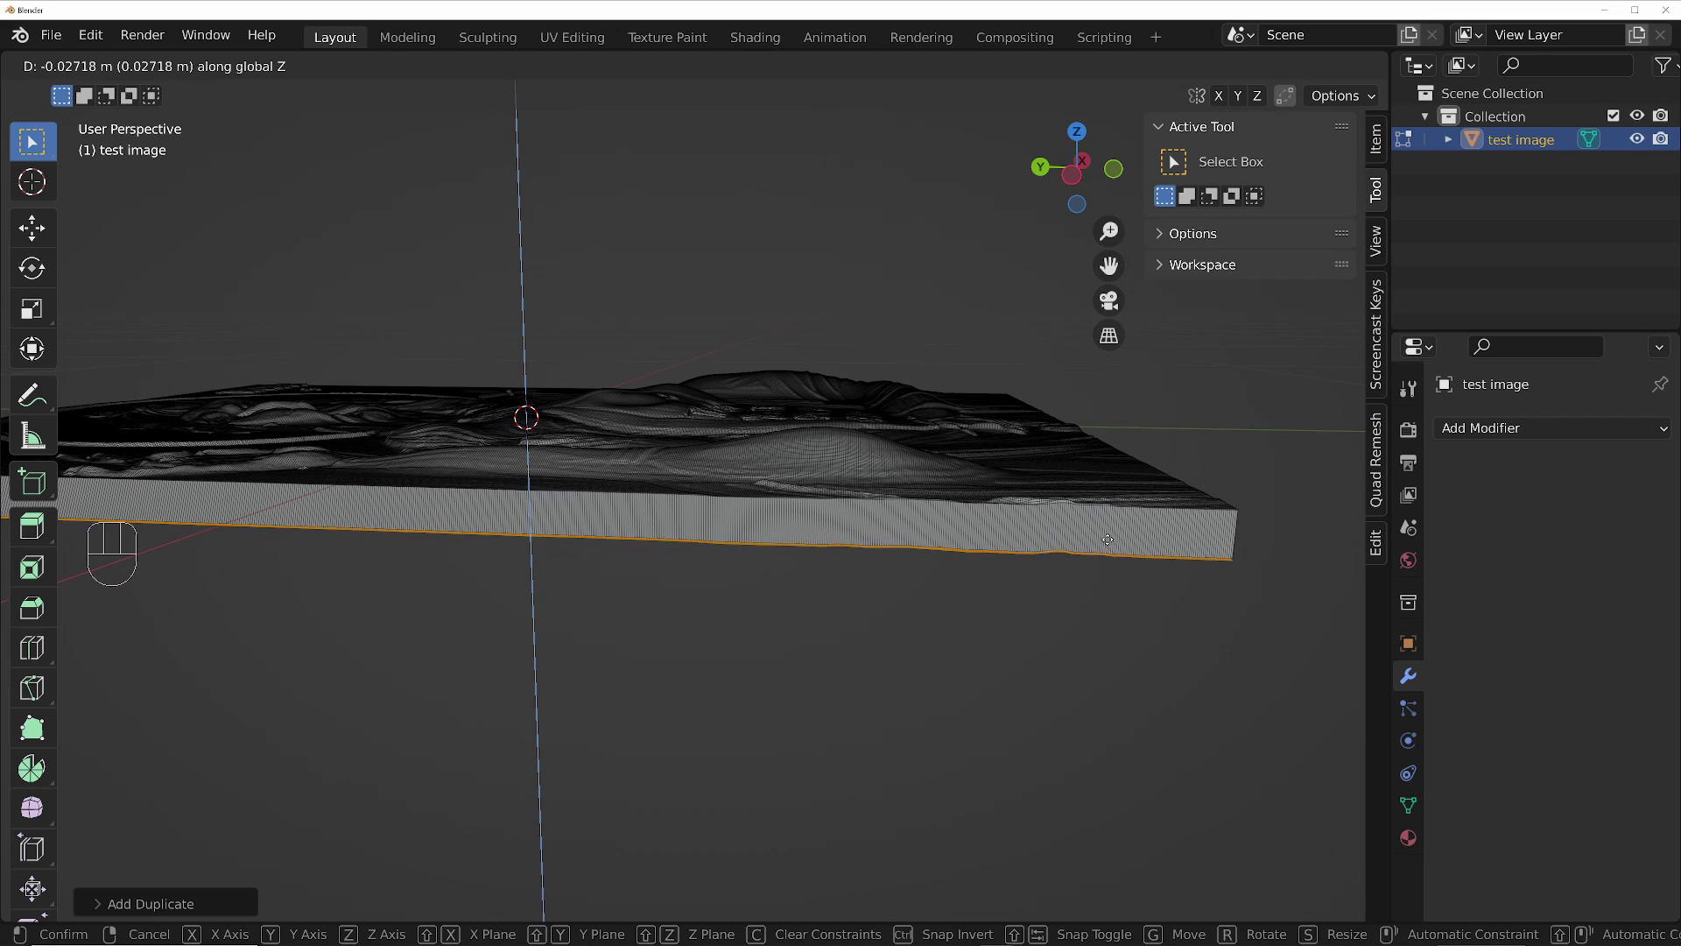
left_click(1108, 540)
scroll(1224, 555, "up", 9)
mouse_move(1216, 557)
middle_mouse_down()
mouse_move(1200, 519)
mouse_move(1202, 550)
mouse_move(1205, 532)
middle_mouse_up()
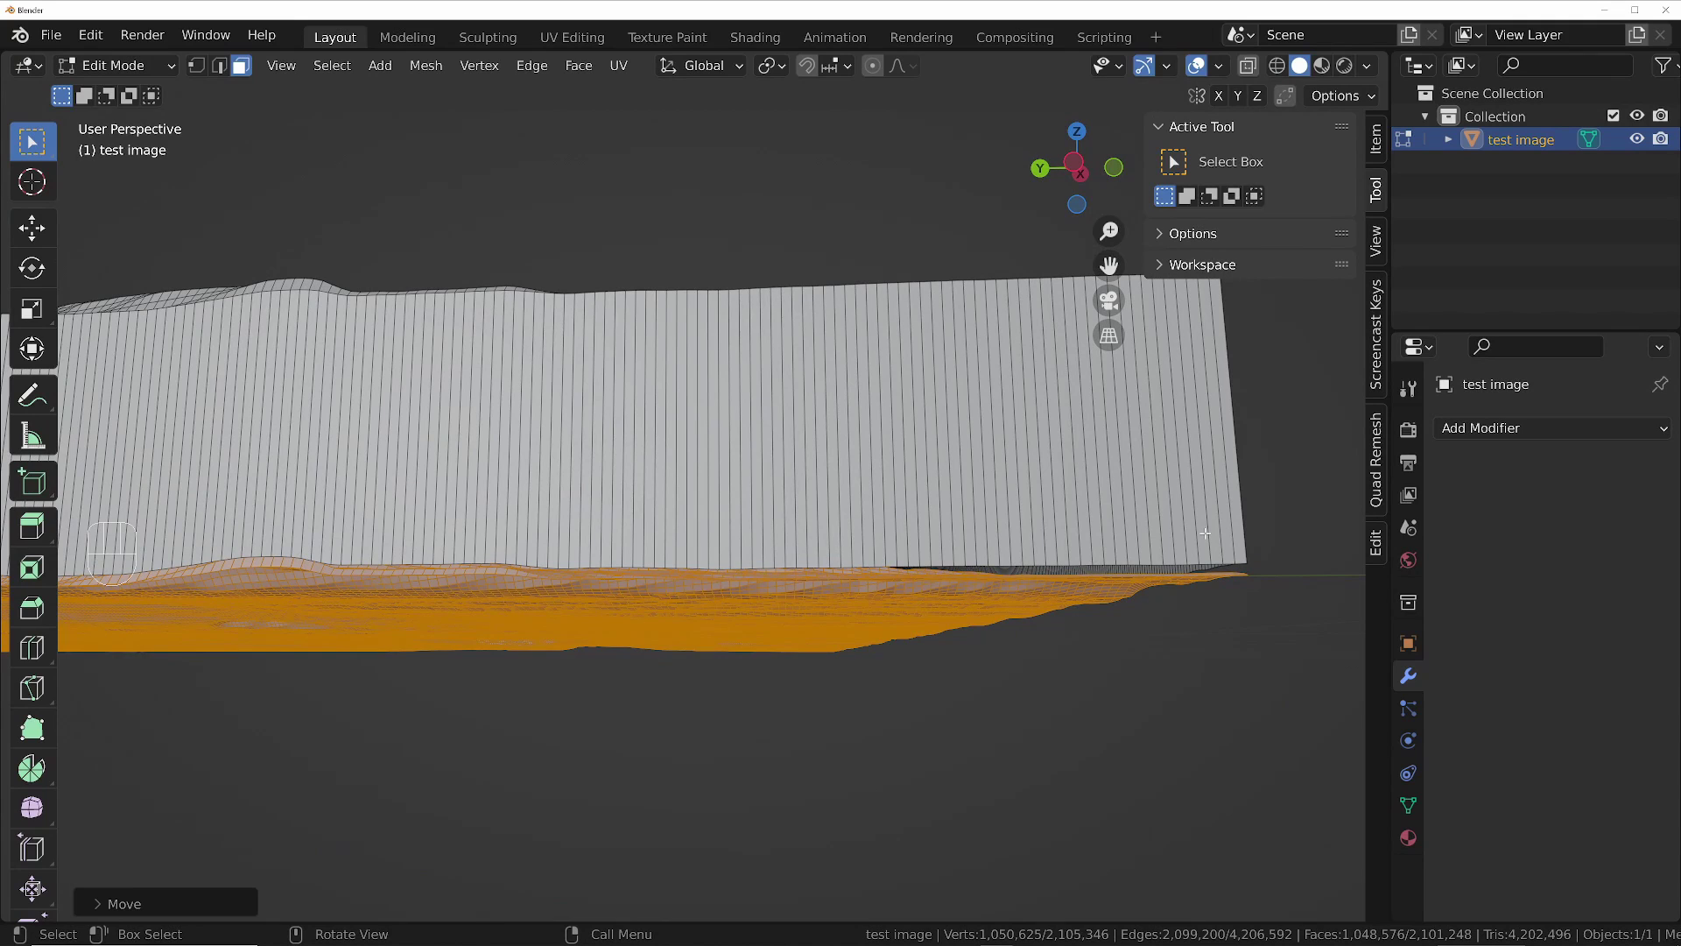
Step: Select the whole mesh and reduce the selection to its open boundary loops around the underside gap
key("a")
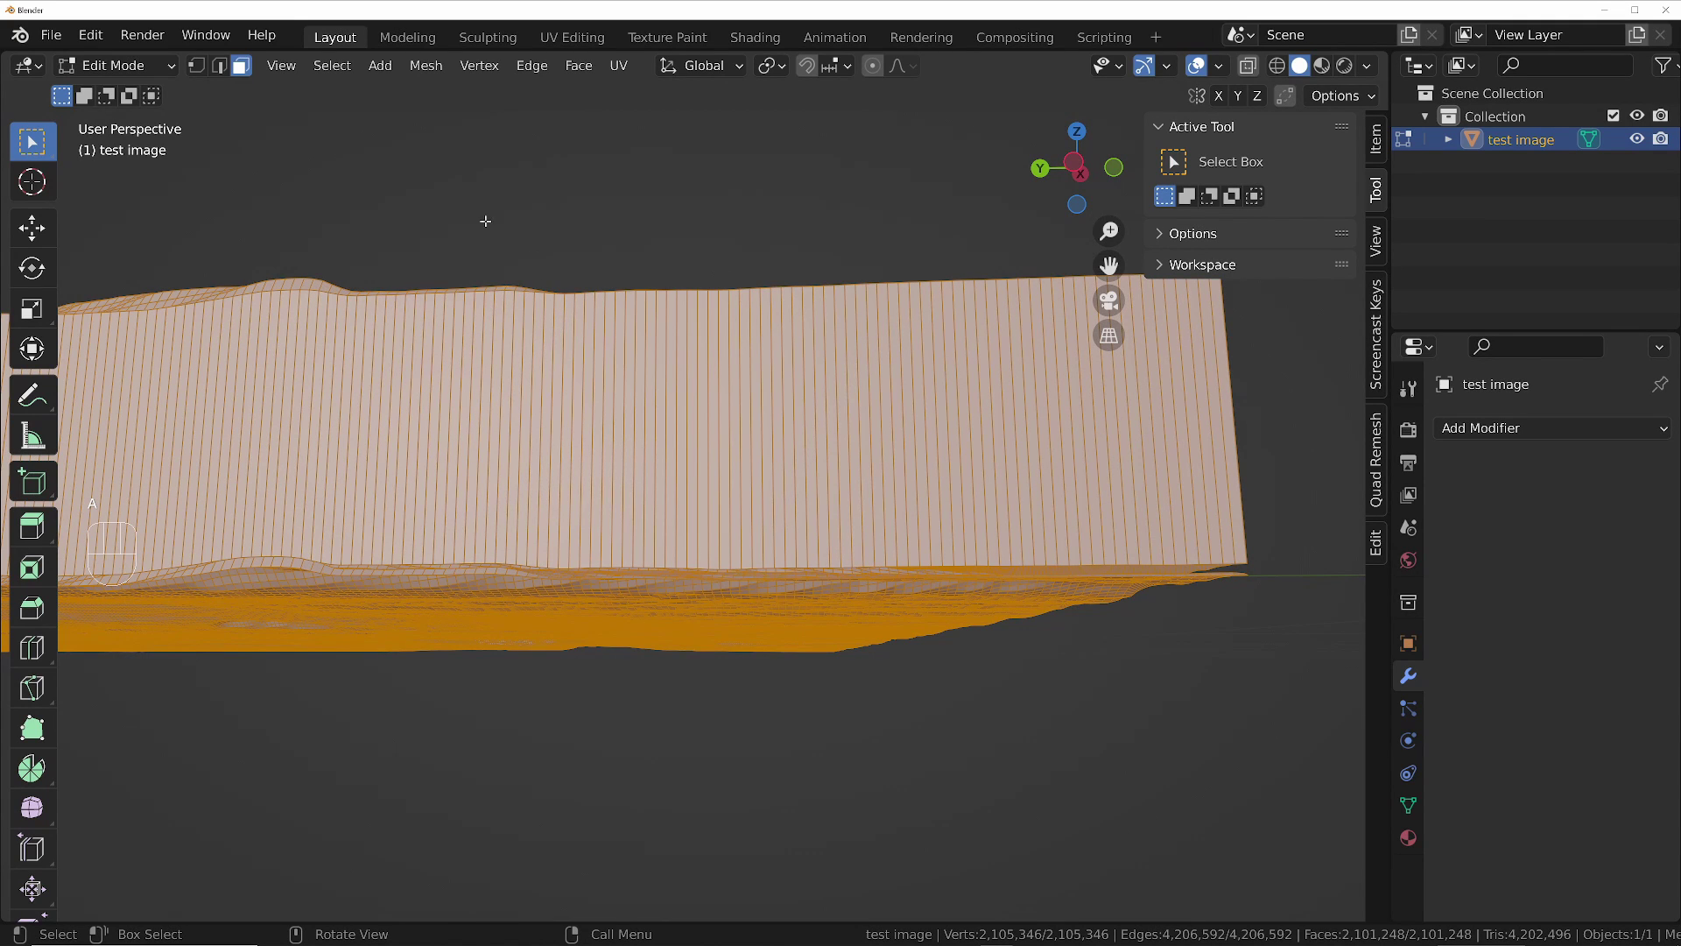
left_click(332, 64)
mouse_move(398, 427)
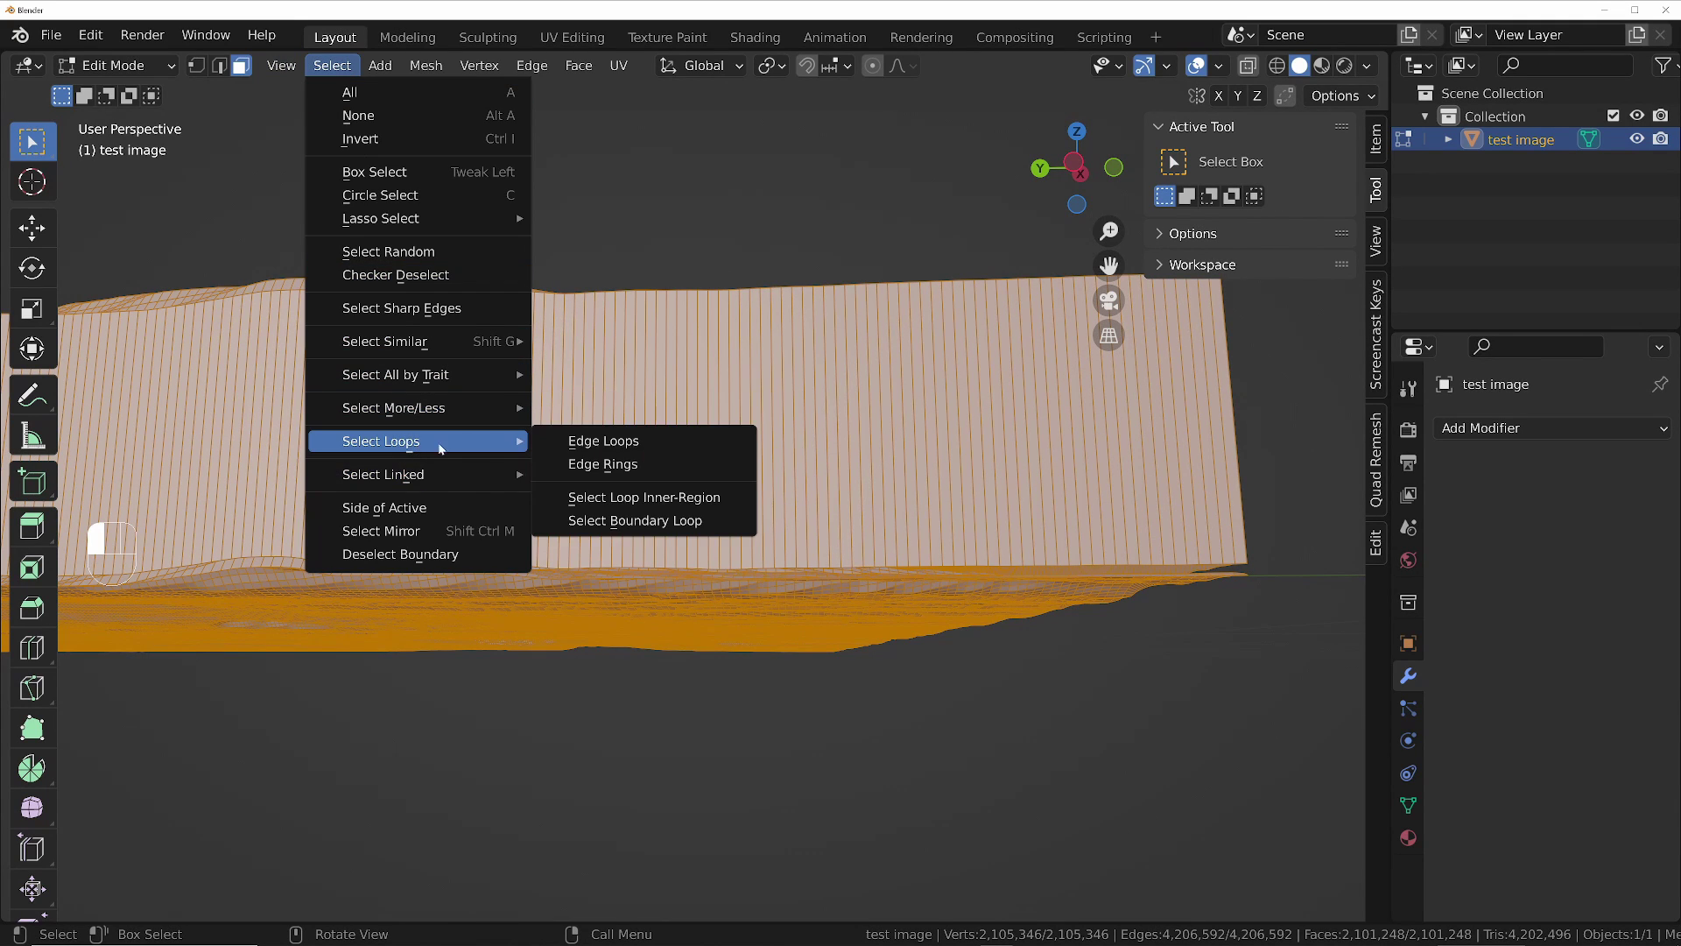
left_click(668, 522)
middle_click_drag(1281, 678, 1217, 512)
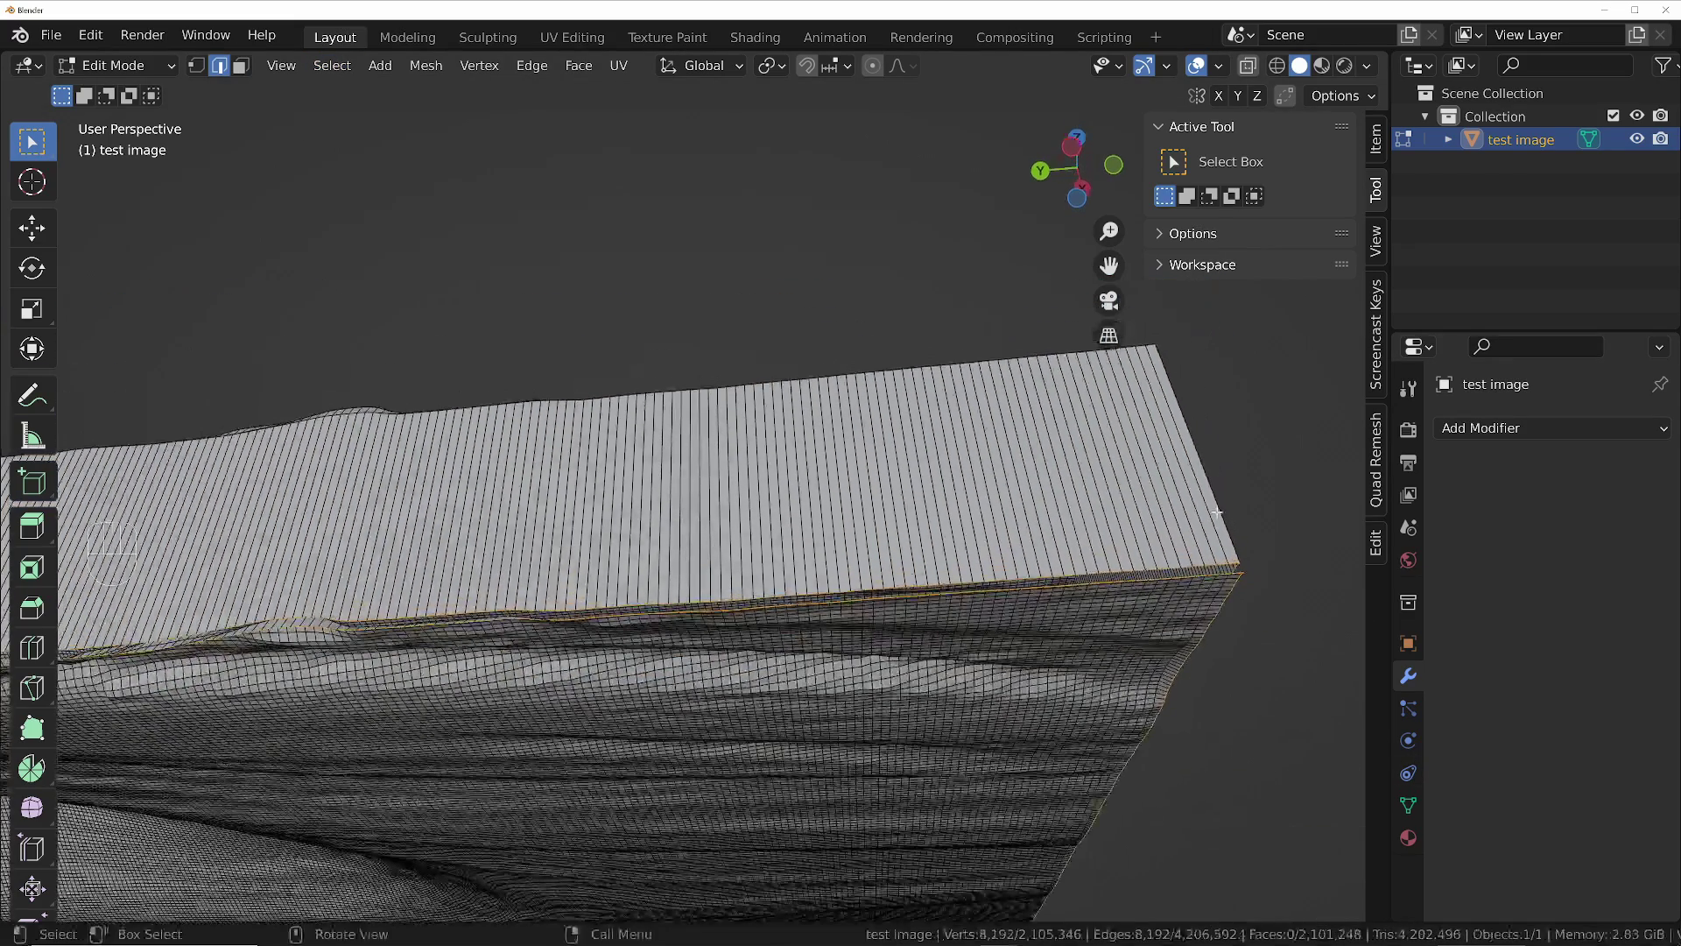
Step: Bridge the two selected edge loops to join the side walls with the duplicated back surface
right_click(1209, 511)
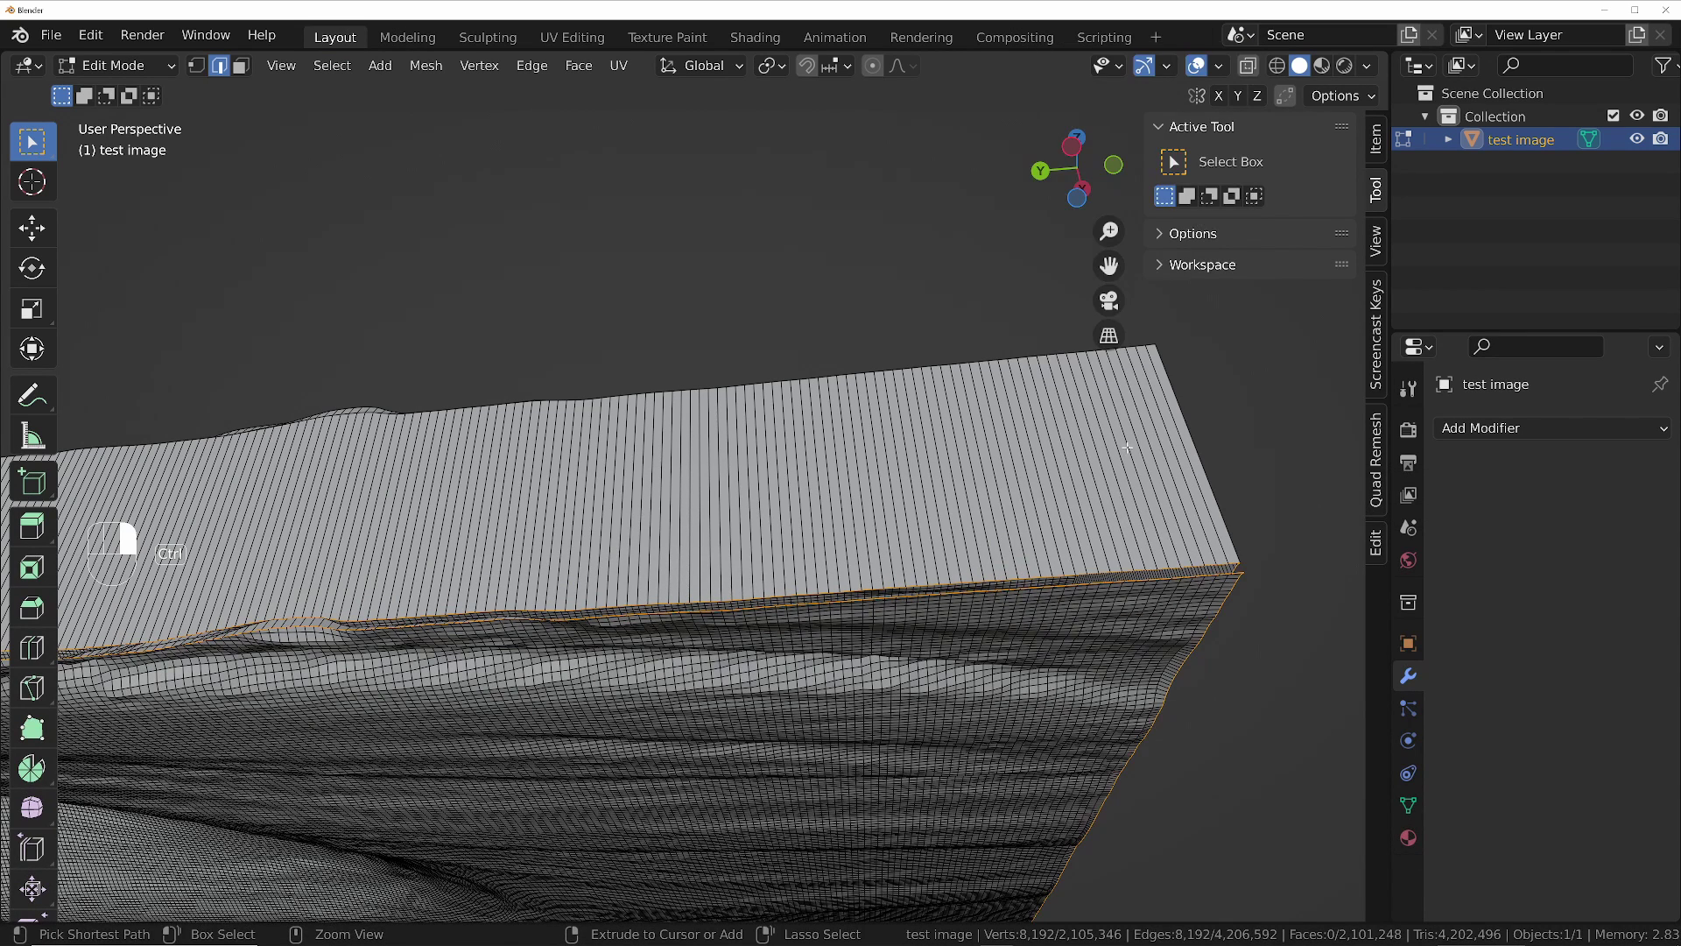
key("ctrl+e")
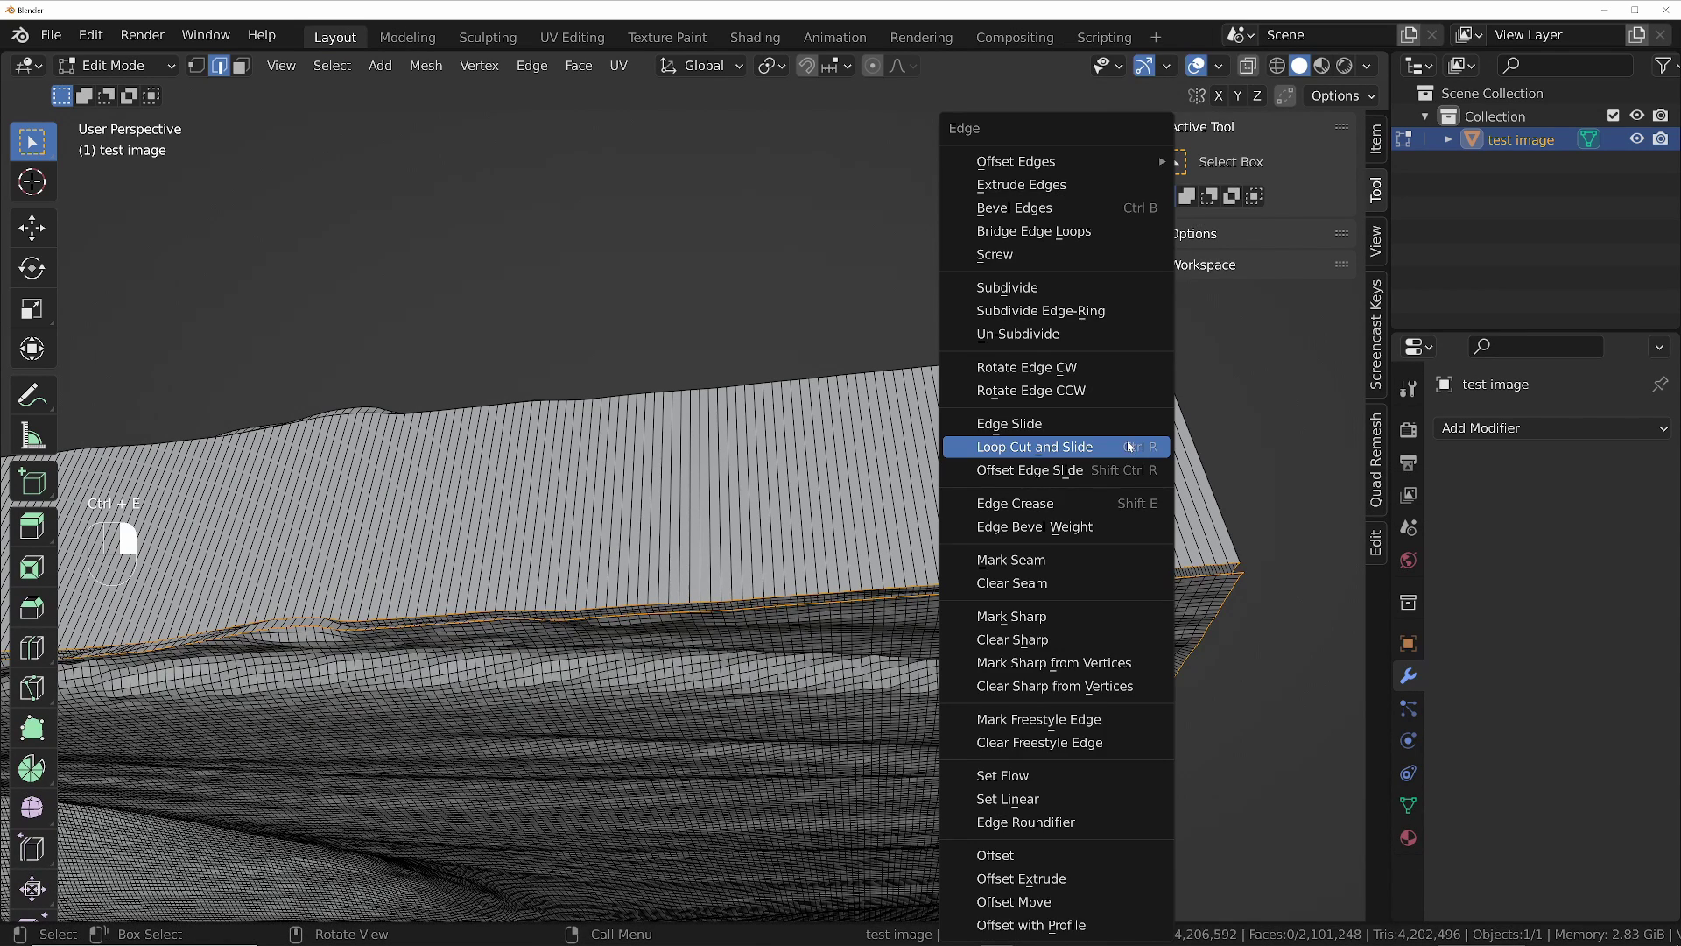
left_click(1008, 233)
middle_click_drag(1041, 363, 1208, 593)
middle_click_drag(1183, 569, 1138, 604)
middle_click_drag(1103, 378, 1014, 547)
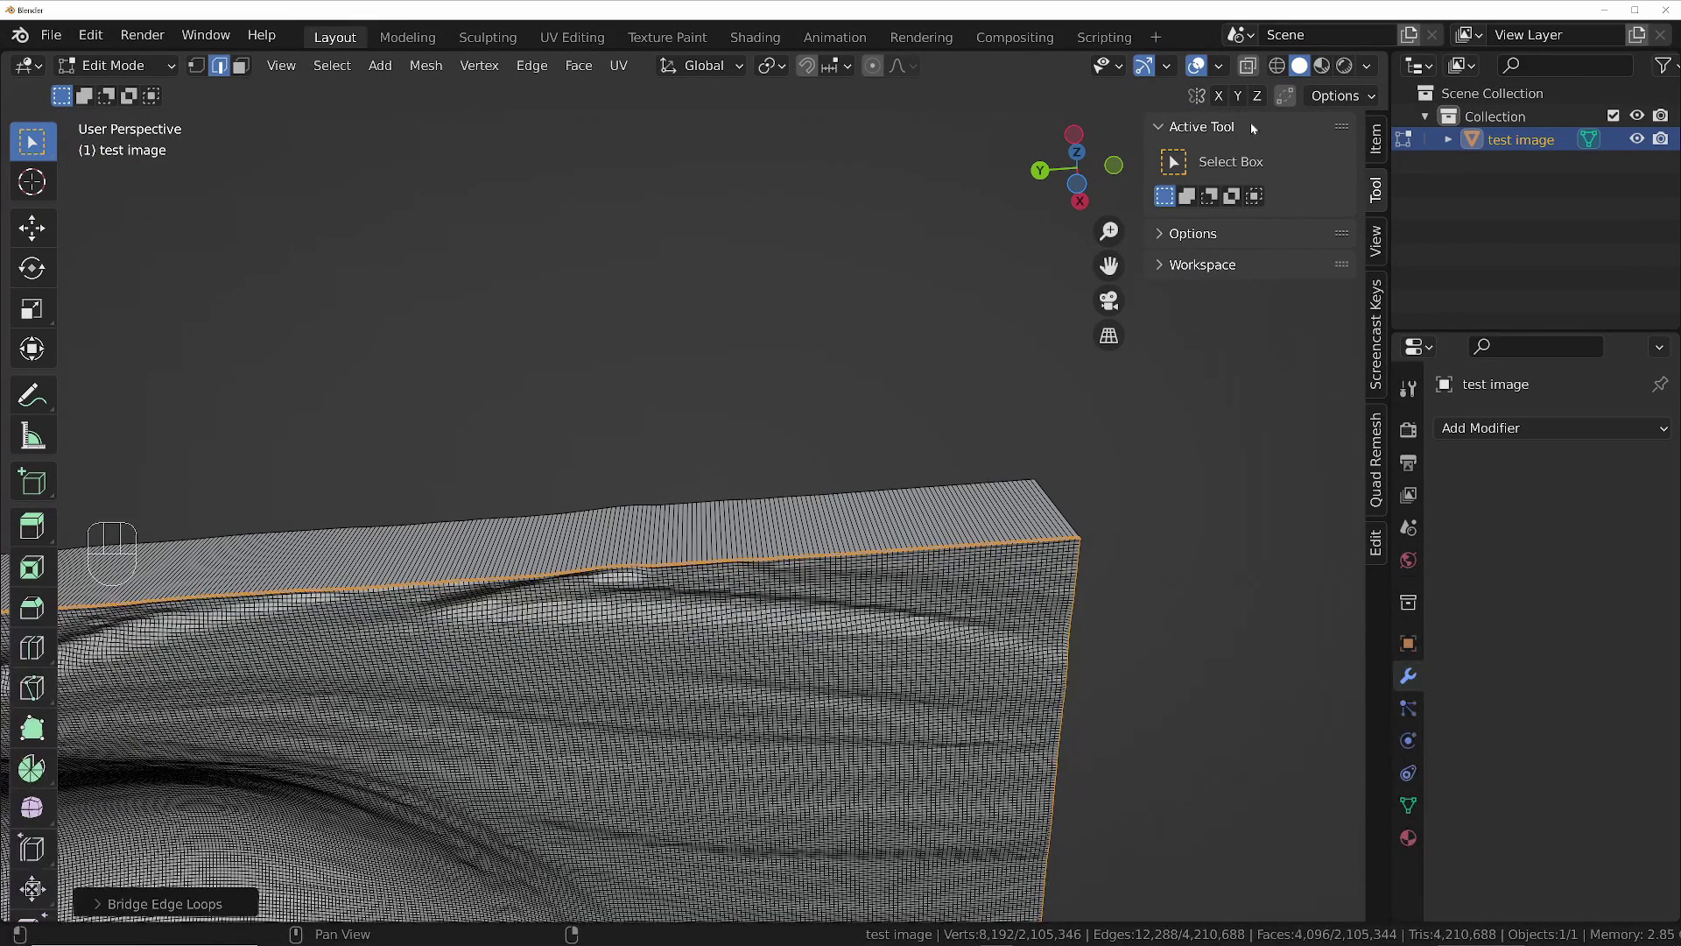
Step: Display the Face Orientation overlay and recalculate the normals of all the mesh's faces outward
left_click(1217, 68)
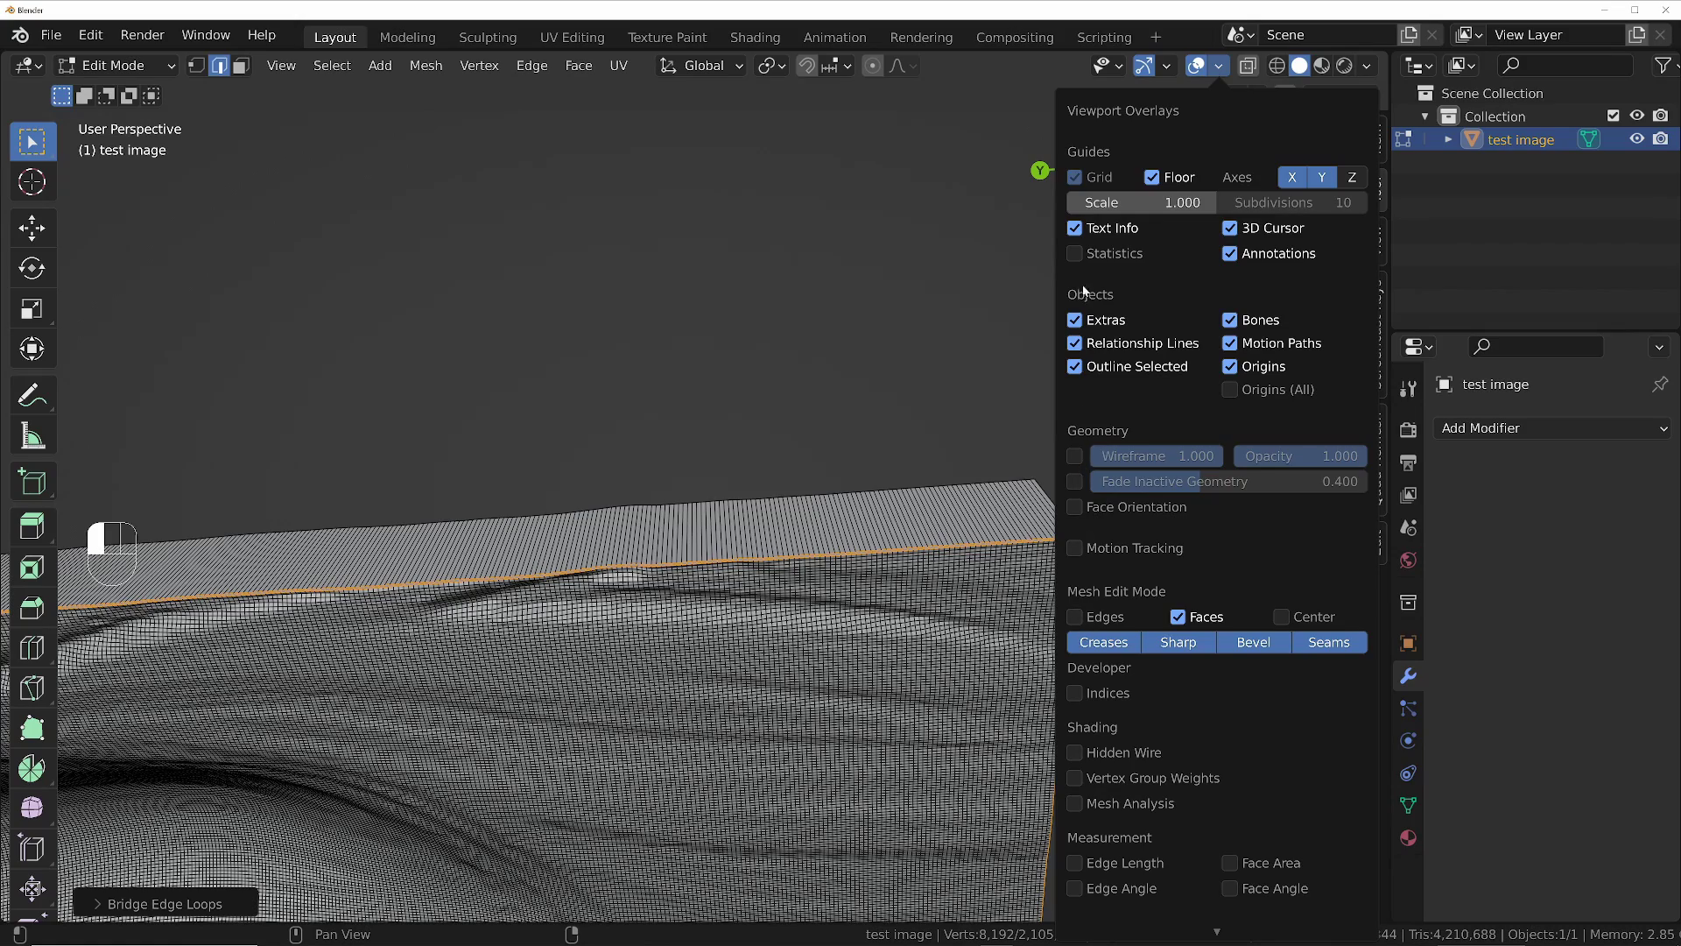
left_click(1075, 507)
middle_click_drag(928, 513, 906, 543)
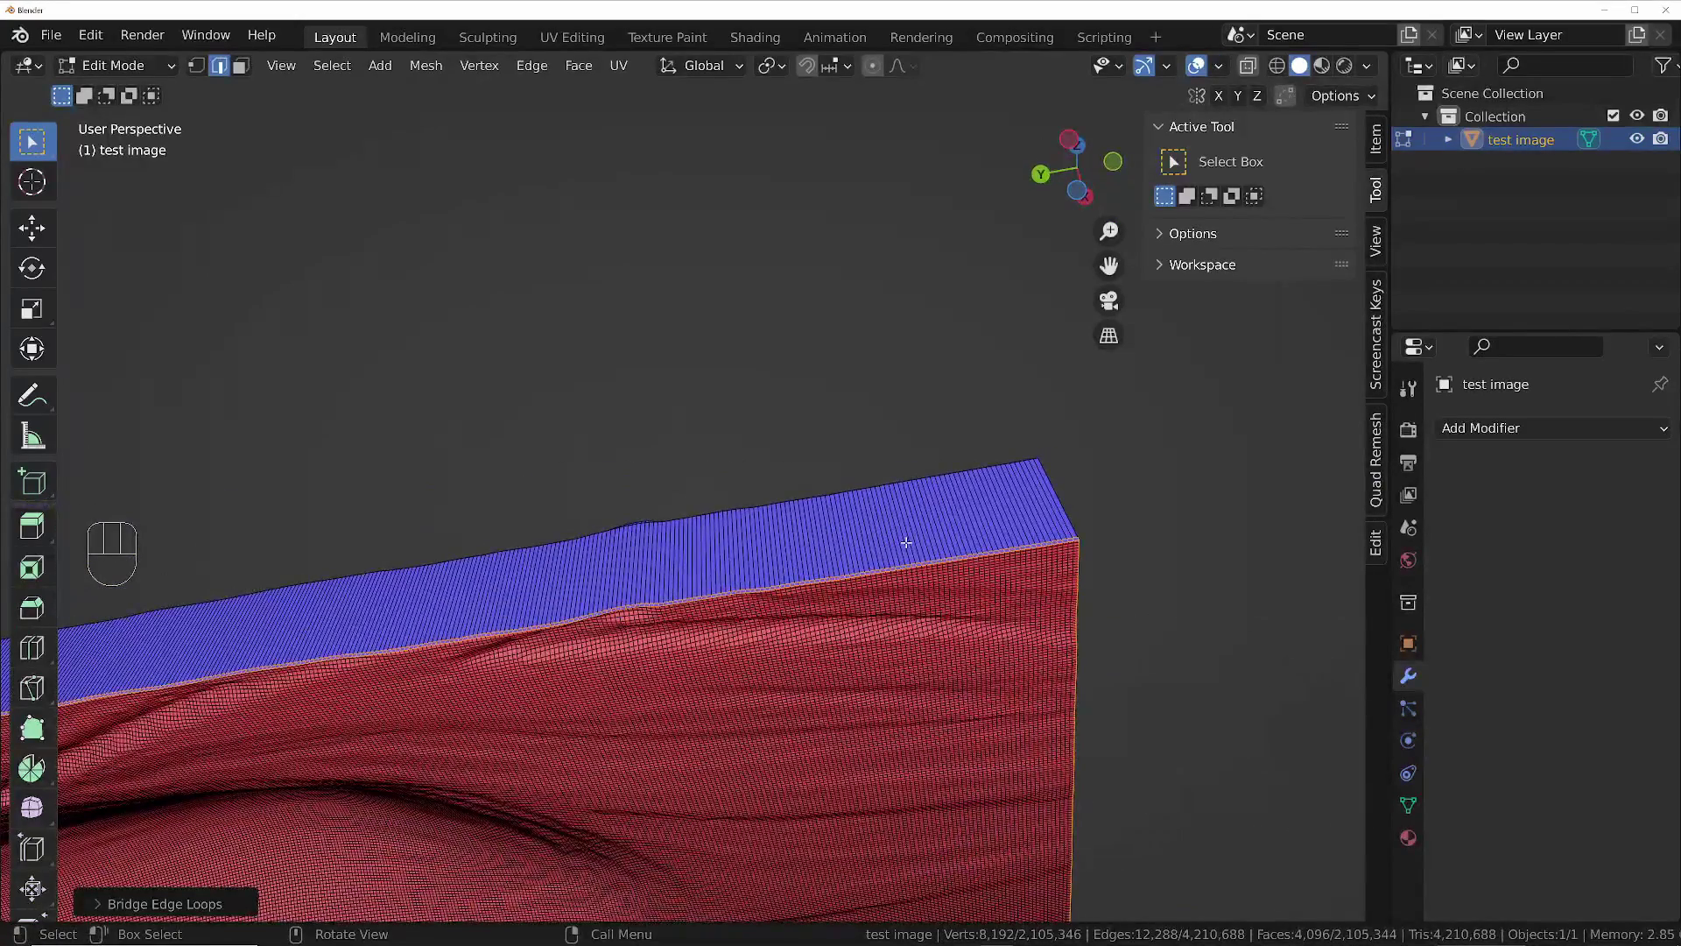
key("3")
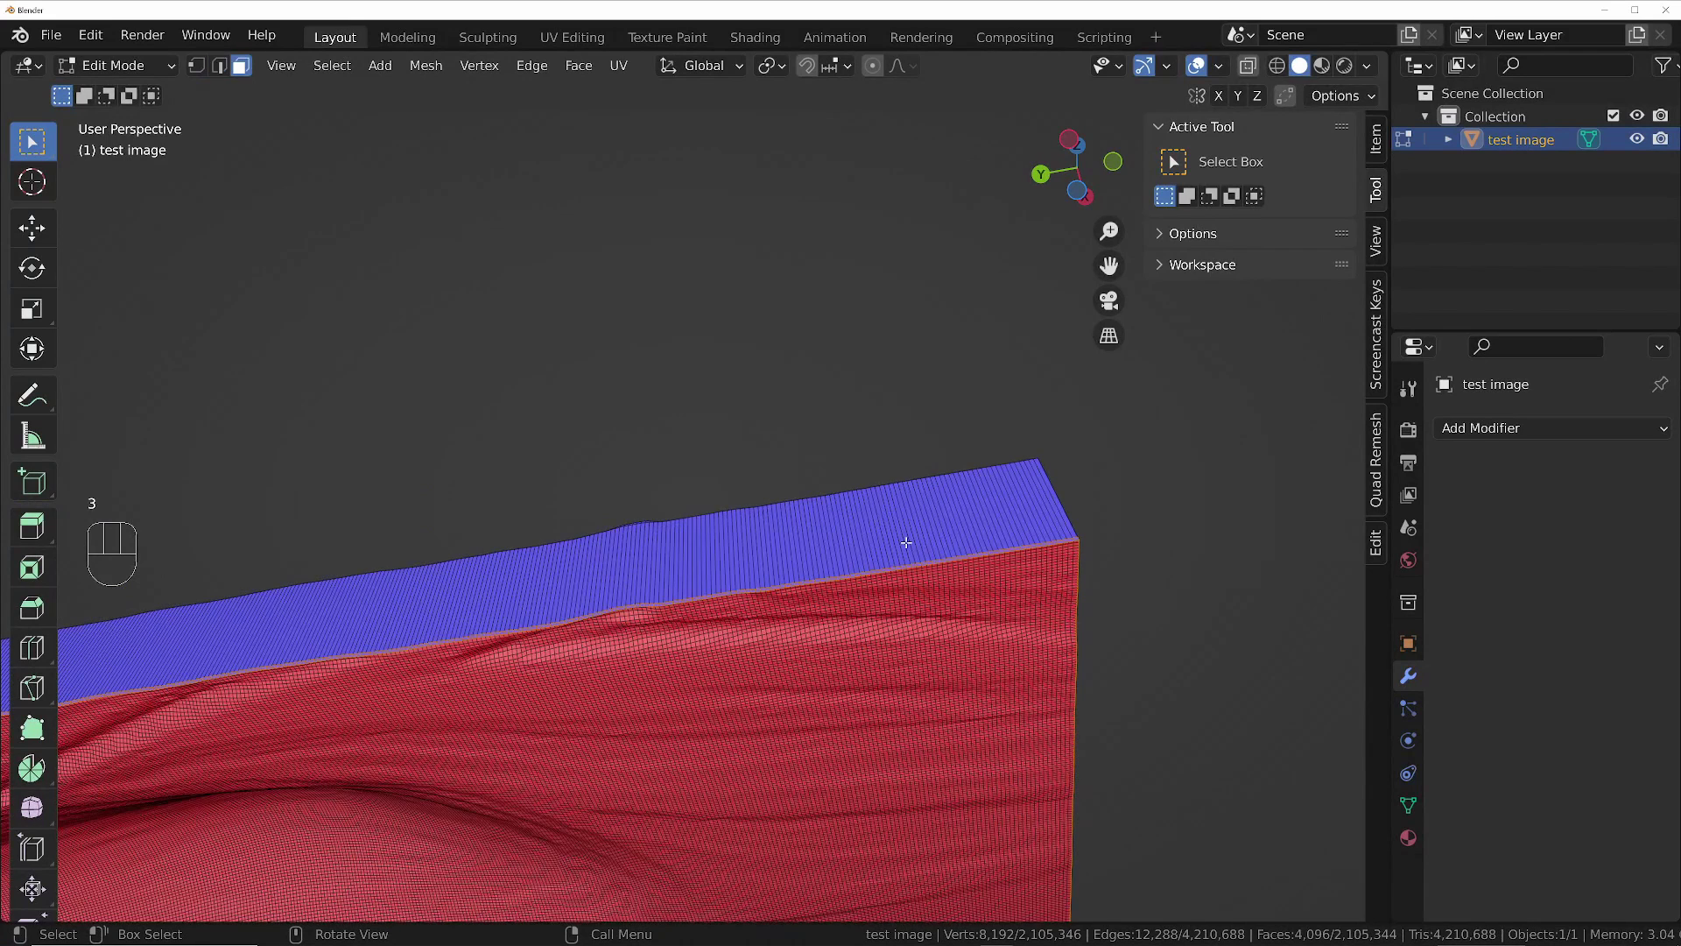
key("a")
key("shift")
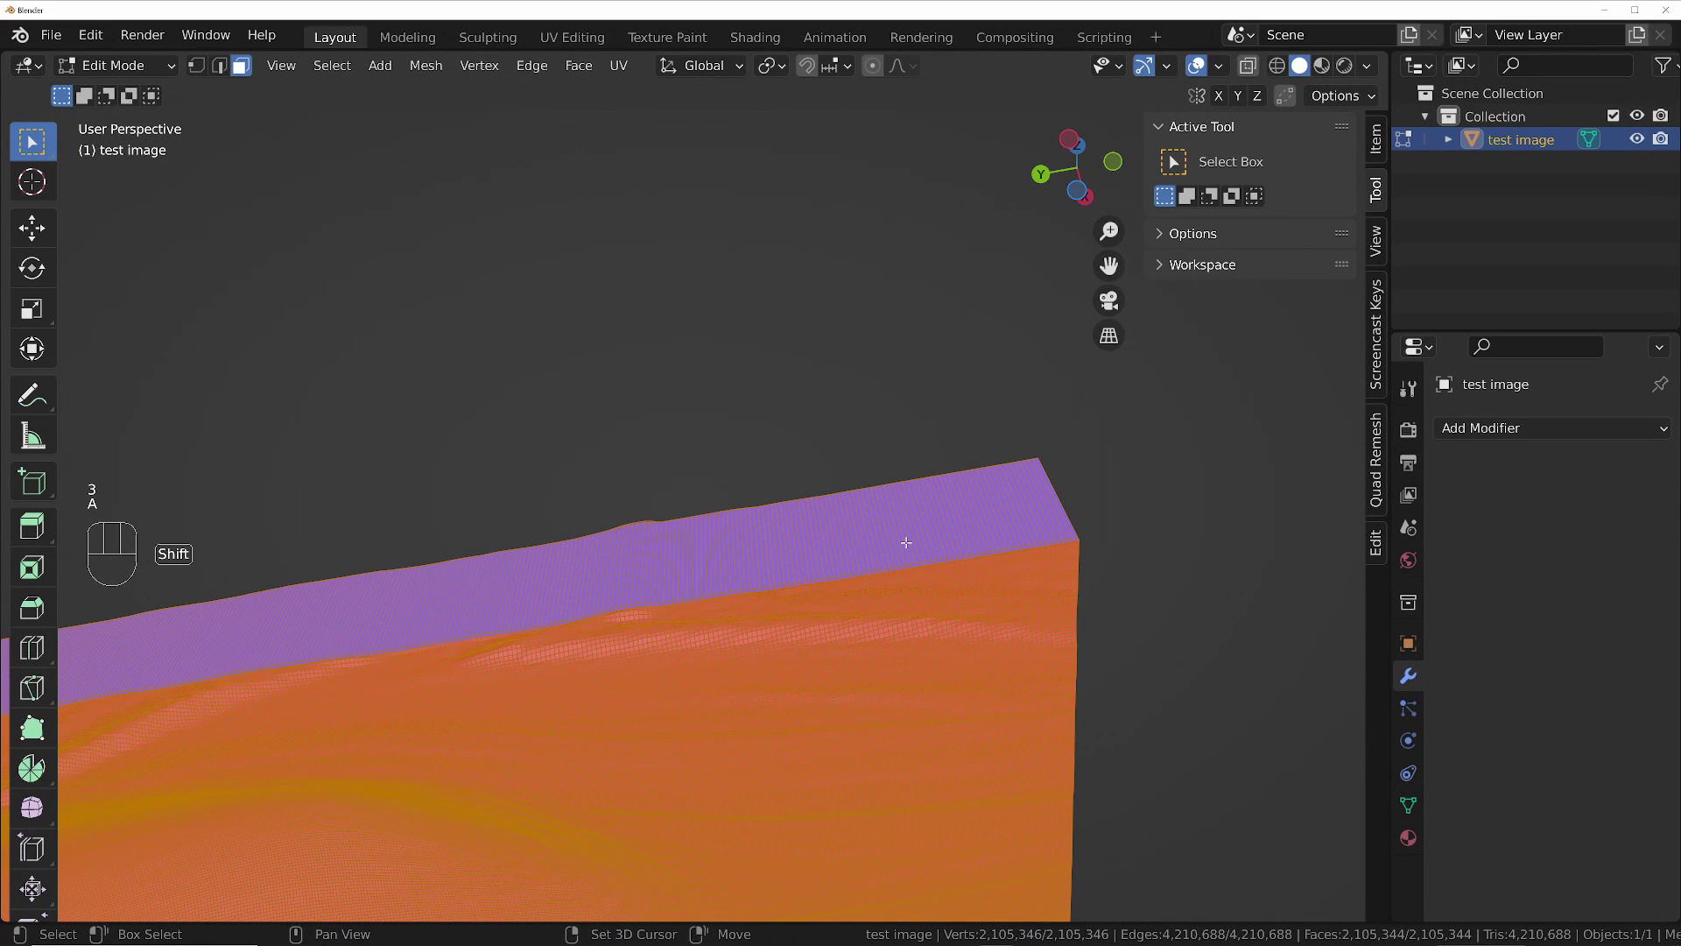
key("shift+n")
Step: Return to Object Mode, frame the front of the relief, and turn off the Face Orientation overlay
key("Tab")
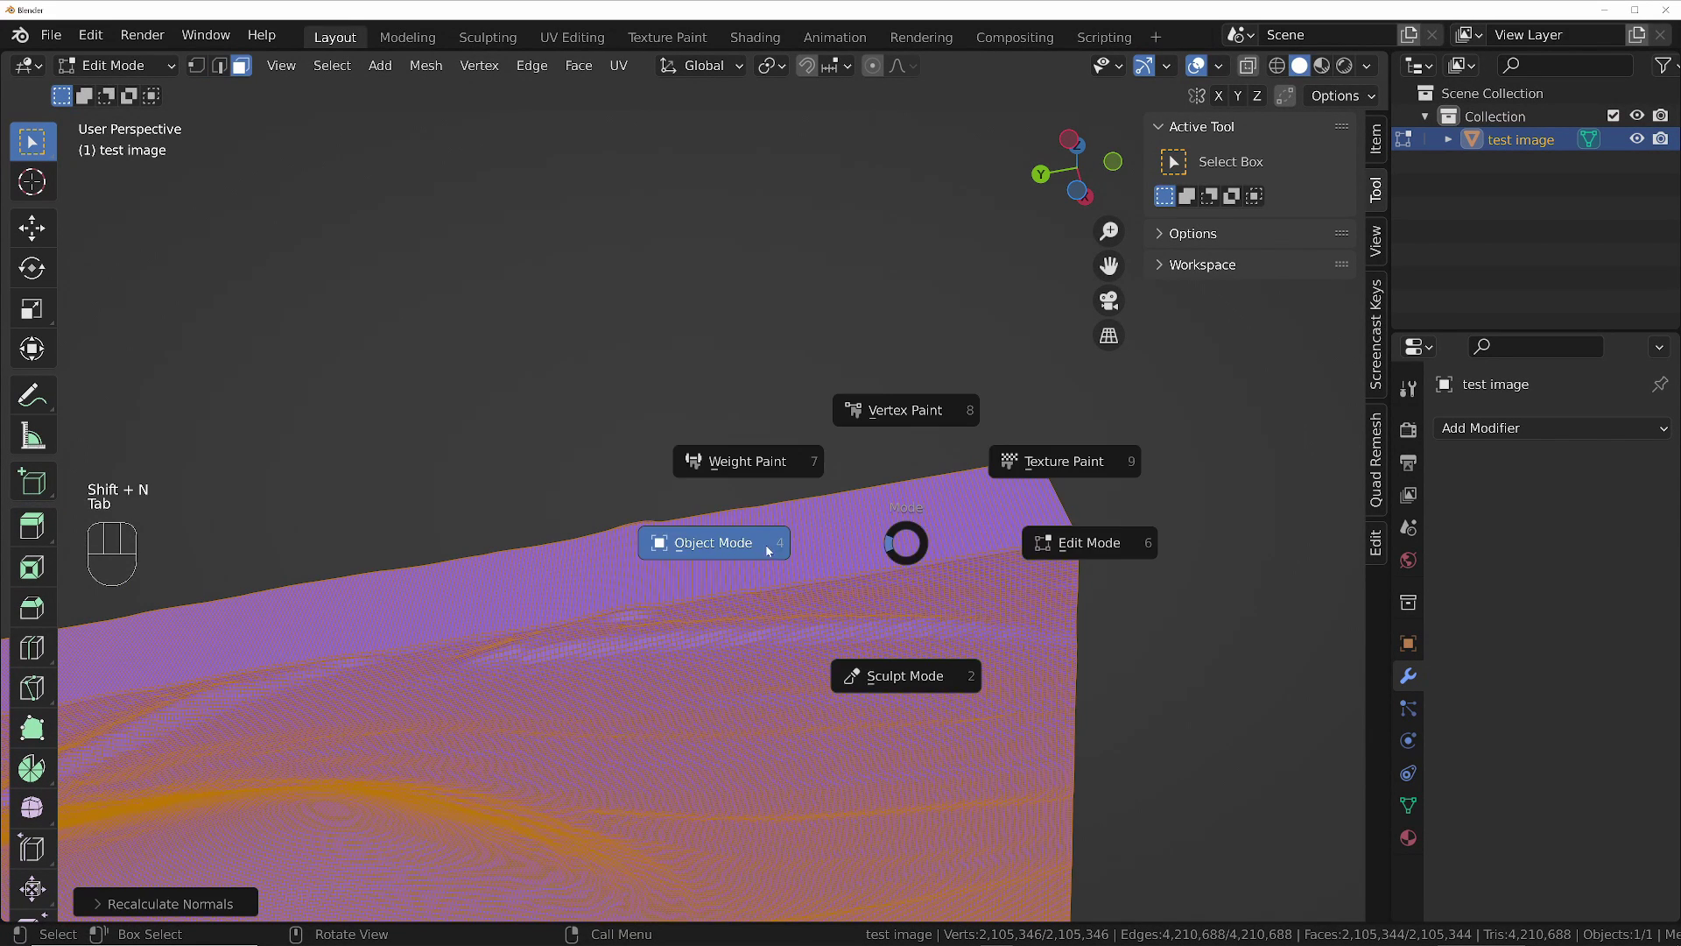
middle_click_drag(993, 495, 918, 679)
middle_click_drag(853, 385, 747, 708)
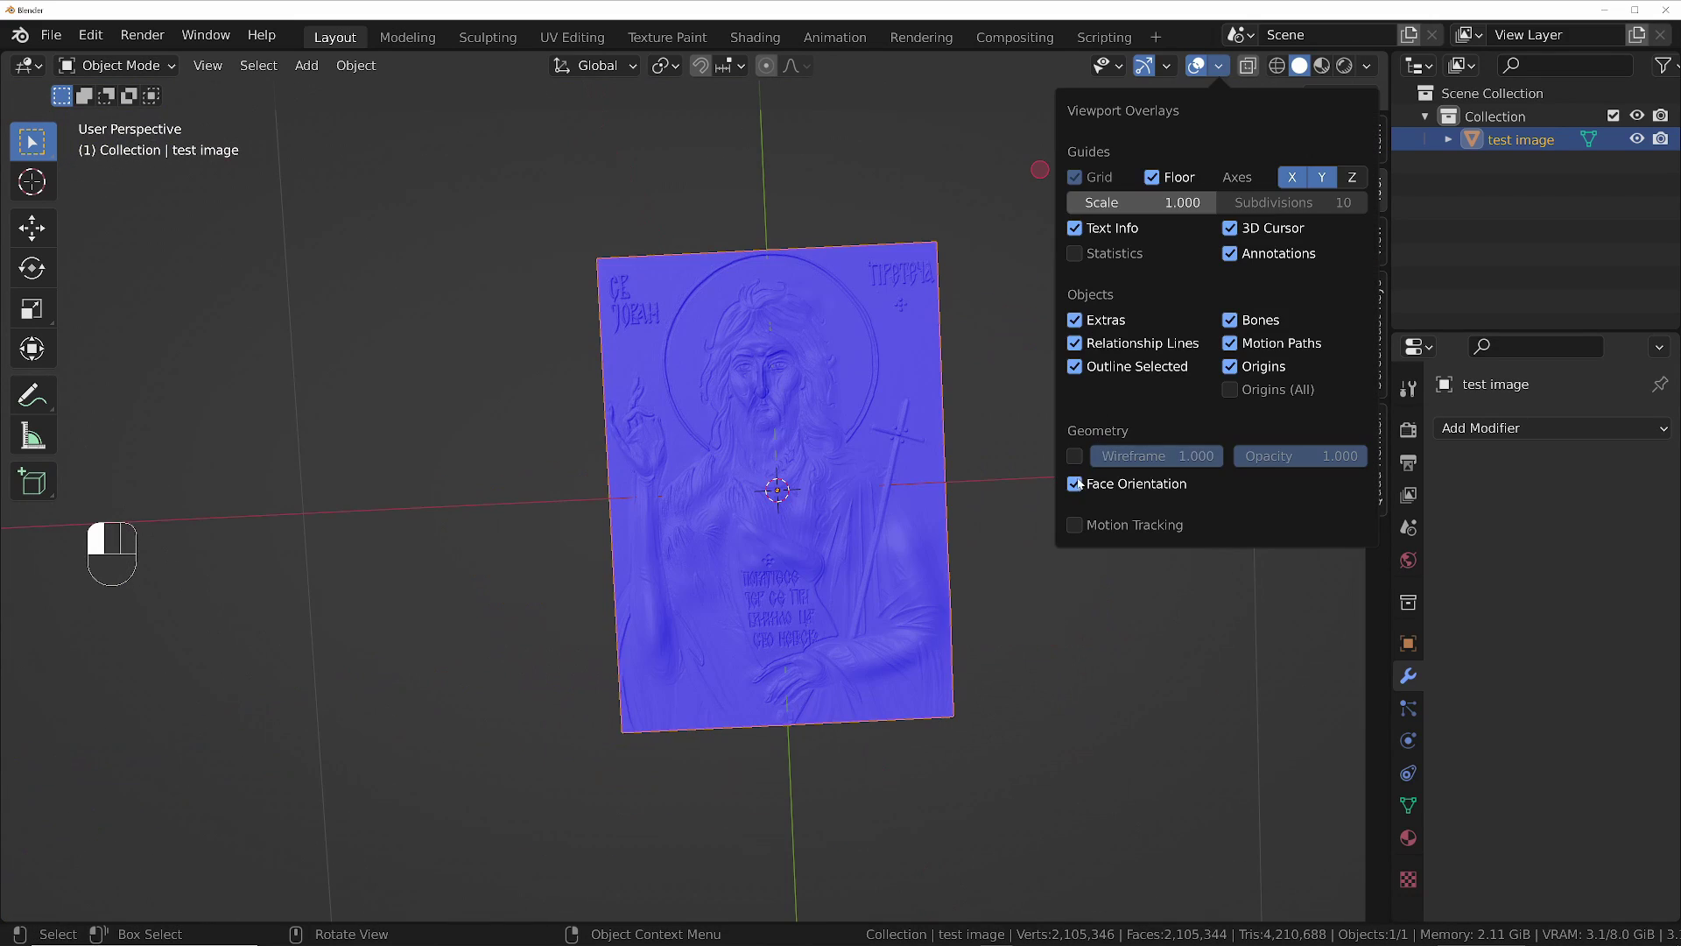
left_click(1074, 484)
Step: Examine the finished solid relief from several angles and up close
middle_click_drag(752, 606, 779, 539)
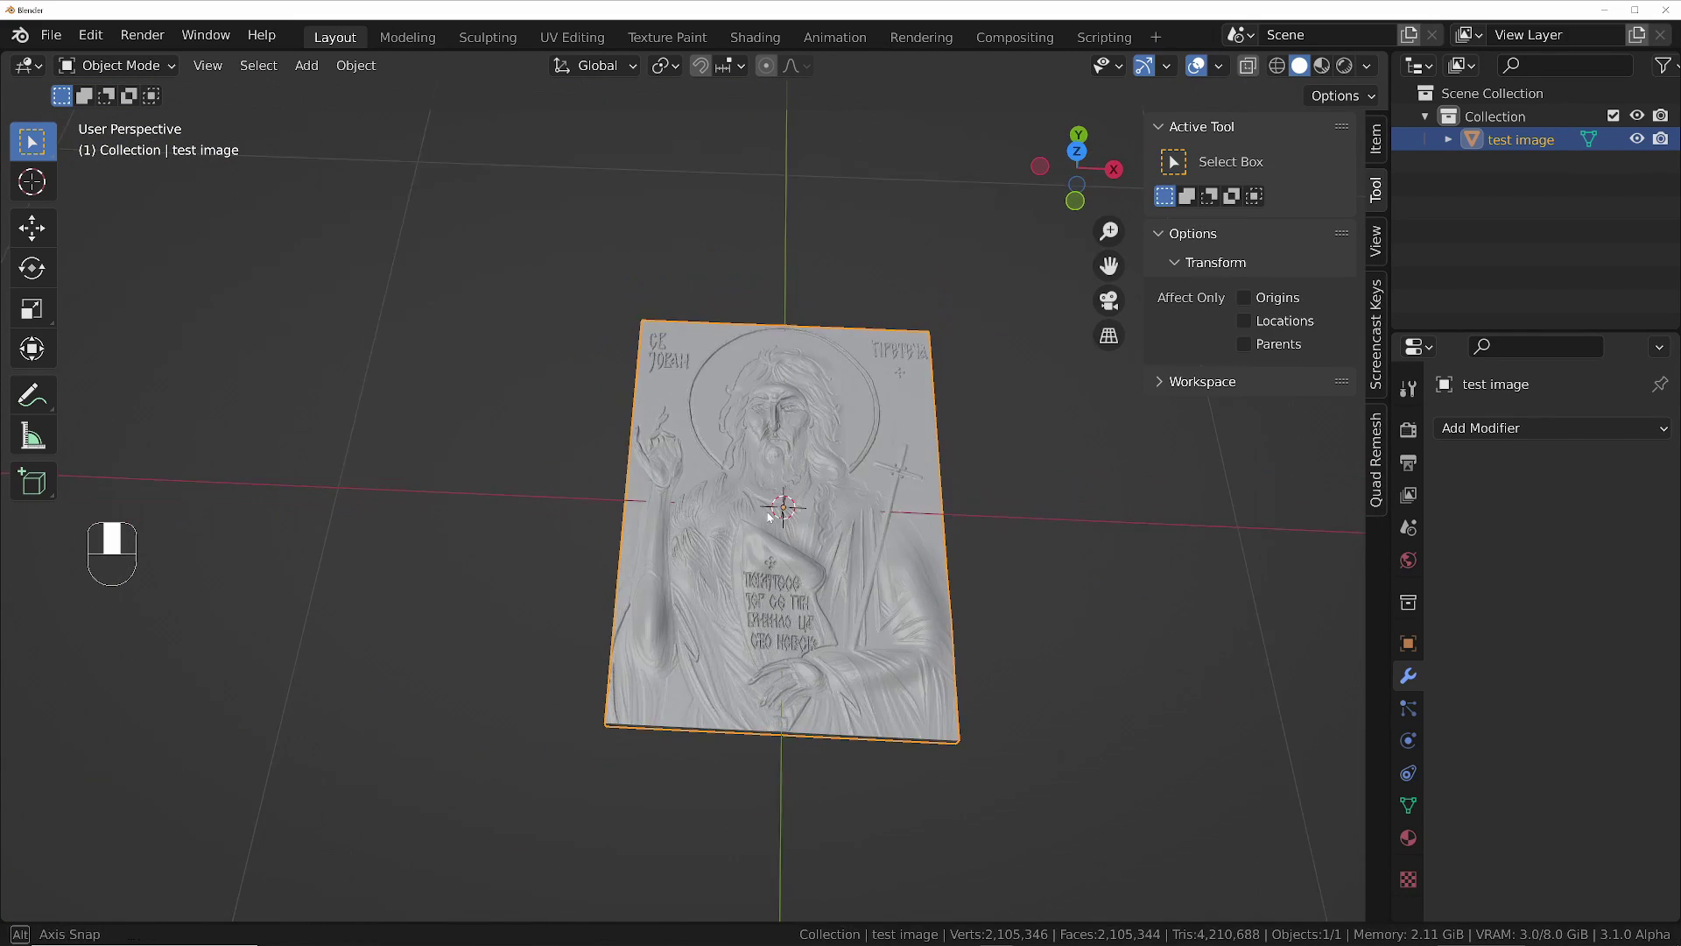
scroll(793, 561, "up", 3)
middle_click_drag(795, 716, 731, 674)
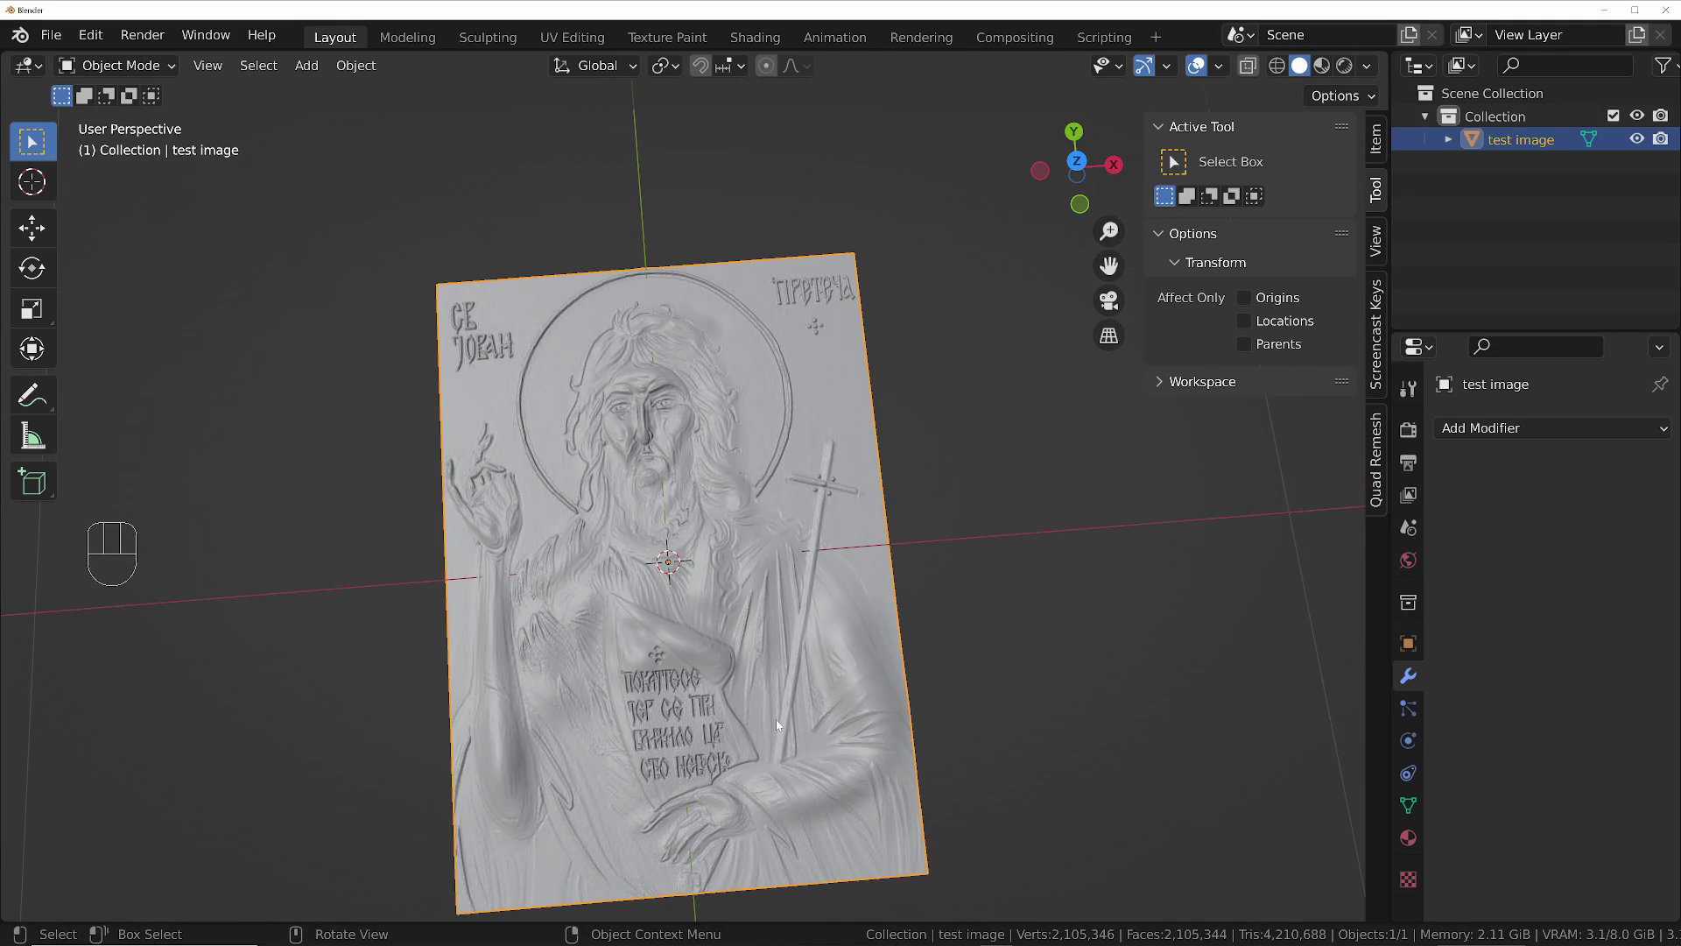
middle_click_drag(828, 749, 707, 601)
middle_click_drag(735, 231, 765, 165, "ctrl")
middle_click_drag(617, 705, 634, 617)
scroll(637, 604, "down", 2)
middle_click_drag(638, 593, 655, 428, "shift")
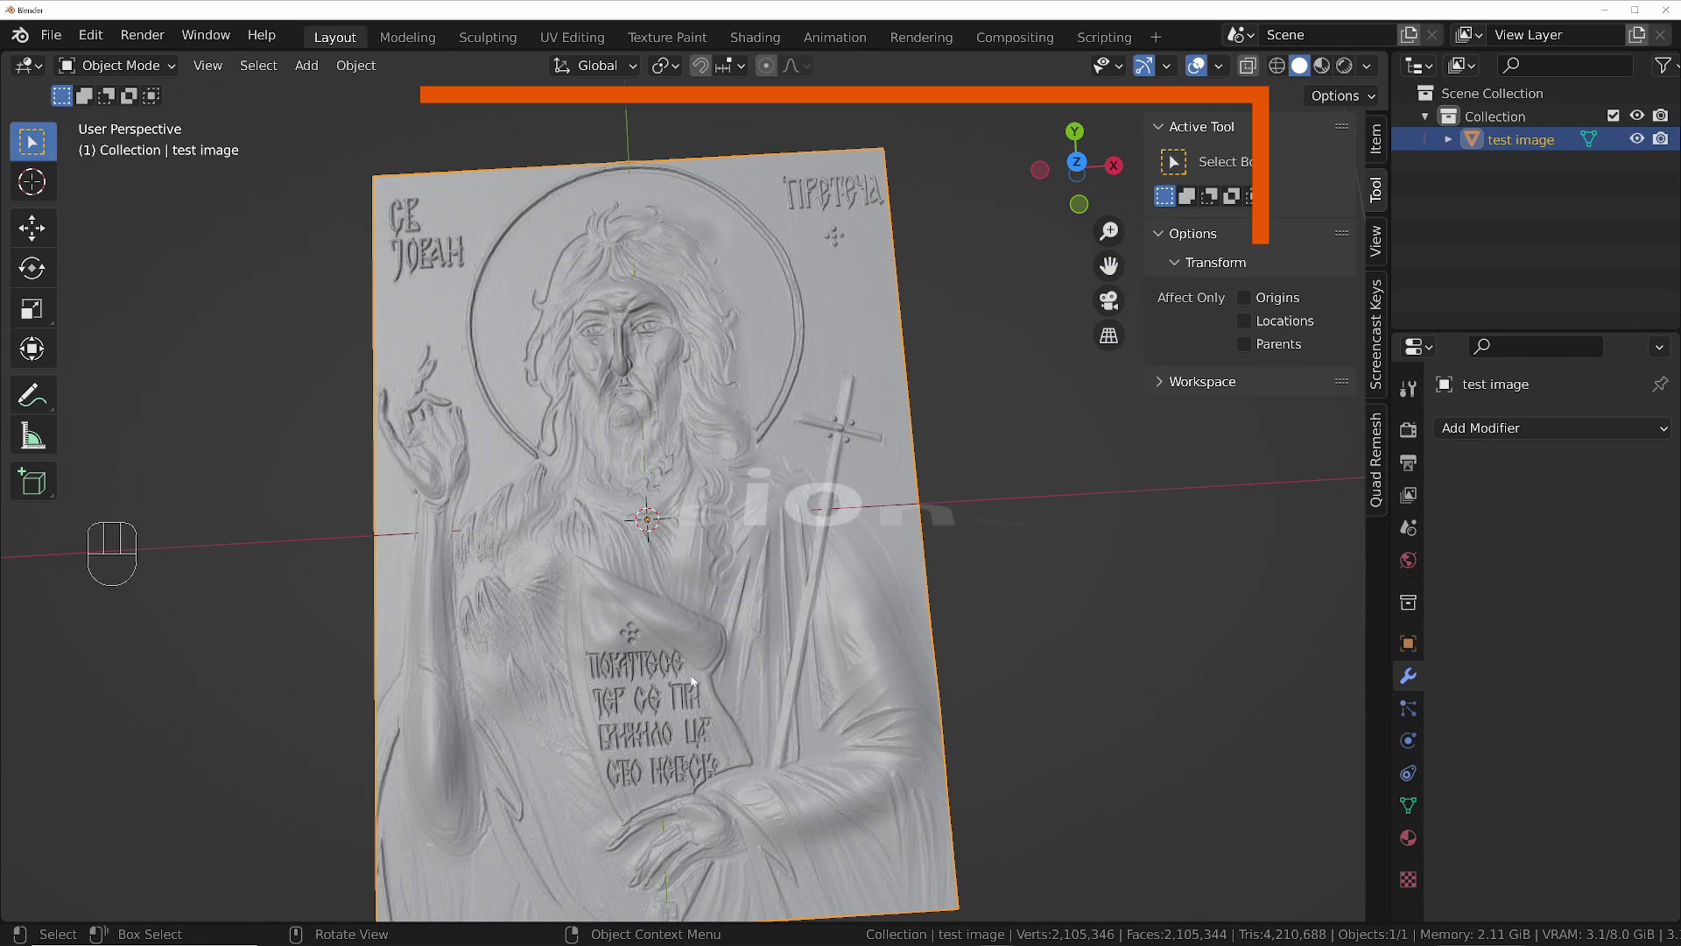